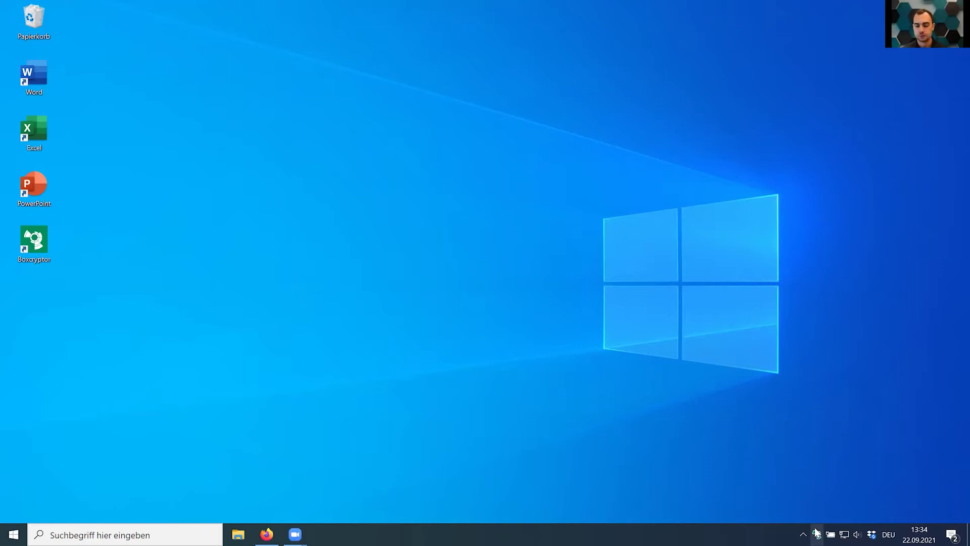
Open the Boxcryptor (X:) drive from its taskbar tray icon.
click(818, 533)
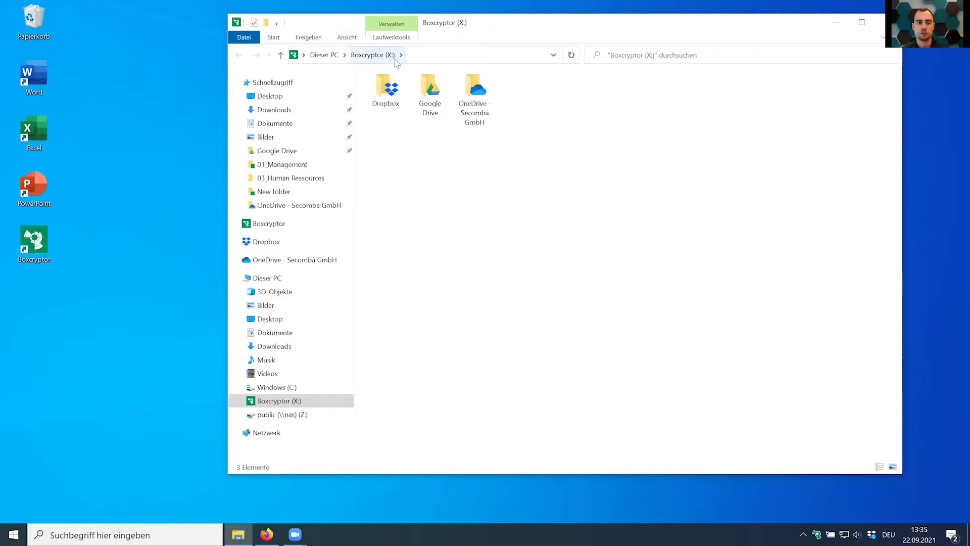
Open the Dropbox folder on Boxcryptor (X:), then its 05_FuE subfolder.
click(382, 97)
double_click(381, 97)
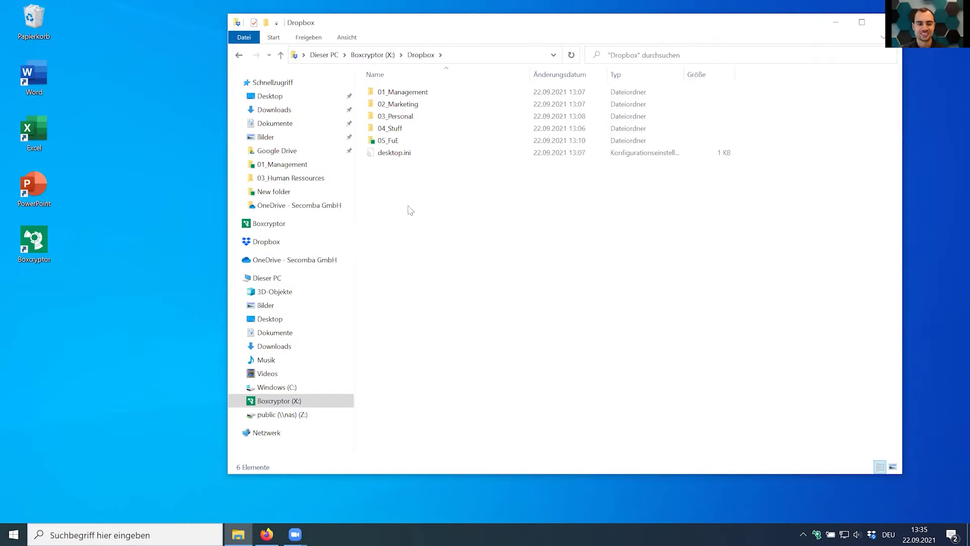
click(390, 143)
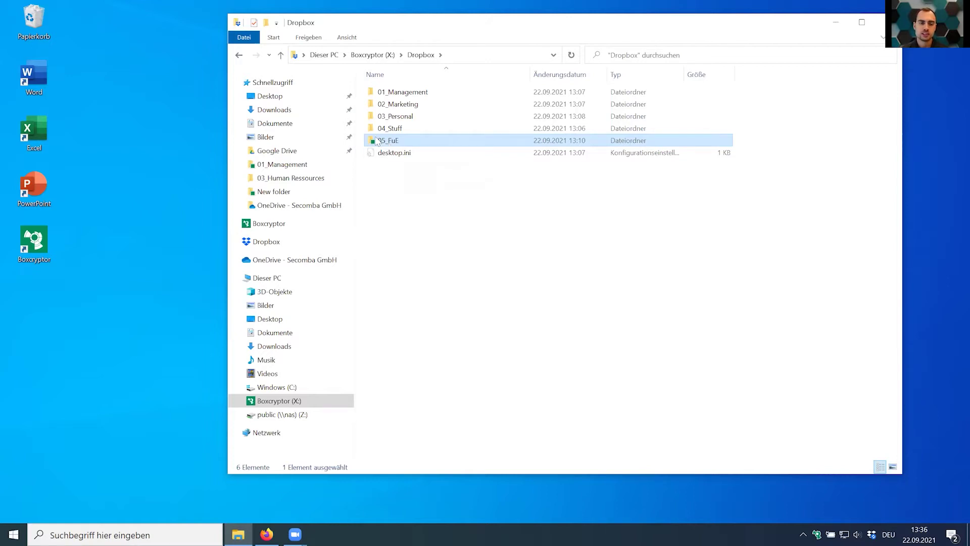
mouse_move(377, 146)
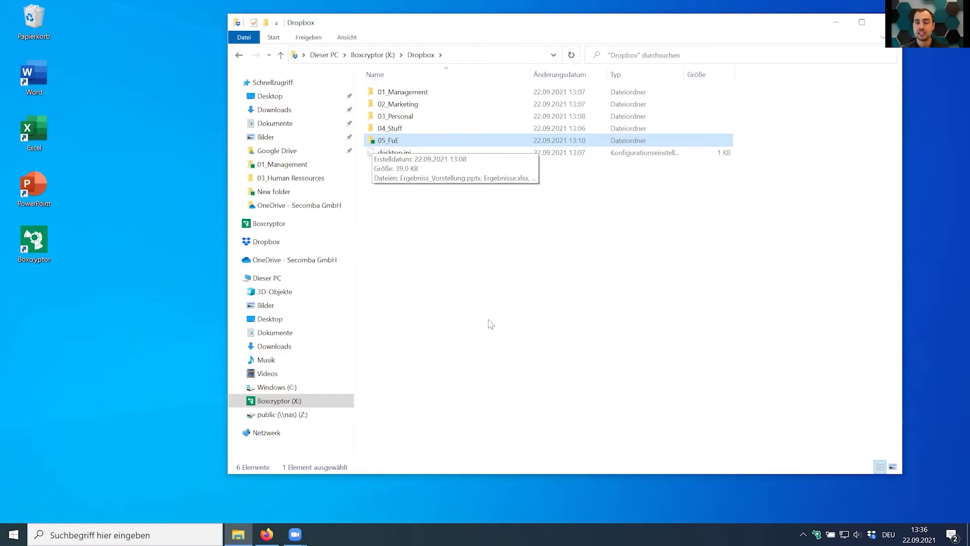
click(477, 300)
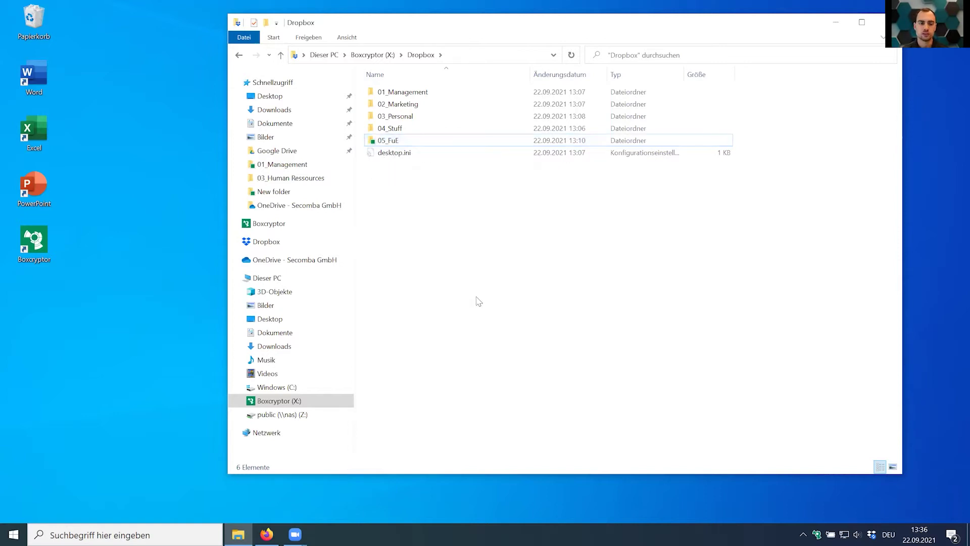
click(401, 96)
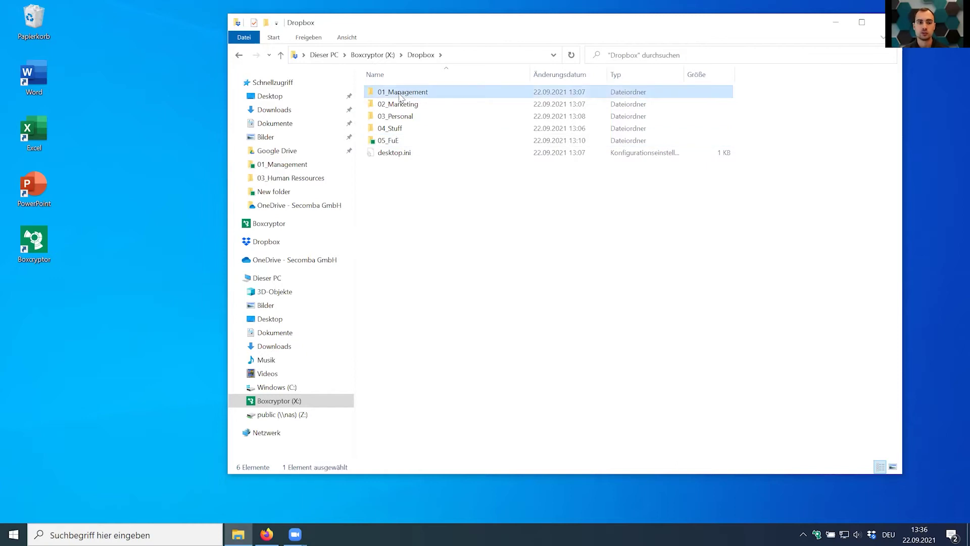
click(398, 143)
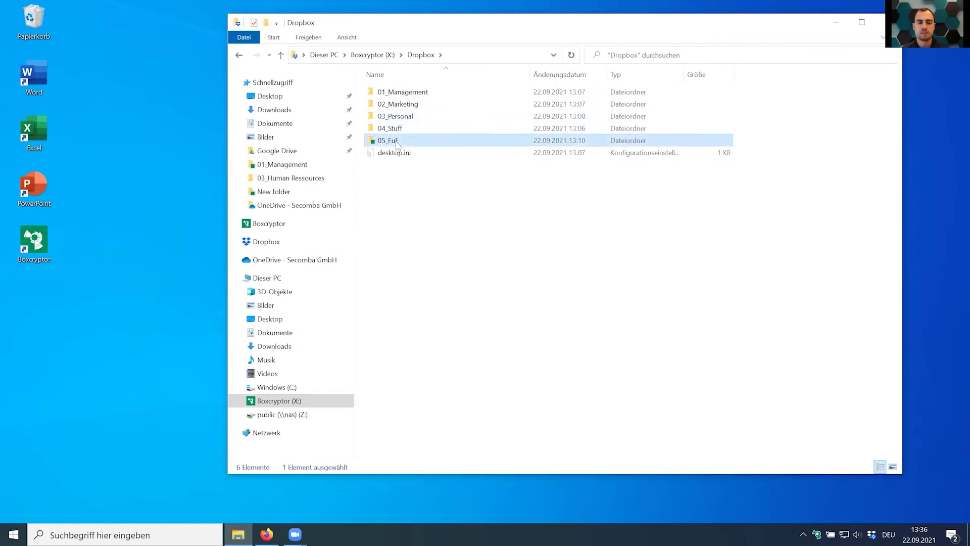
mouse_move(393, 146)
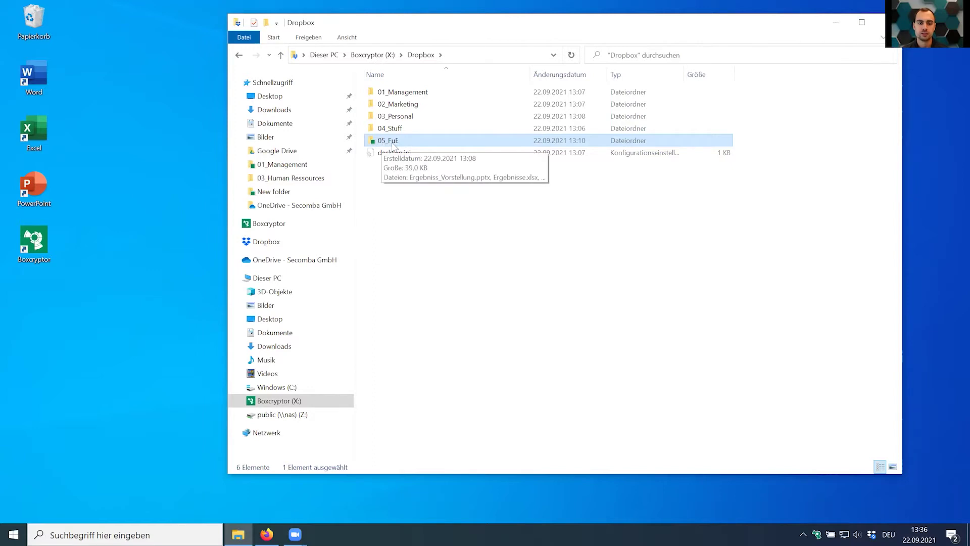
double_click(373, 145)
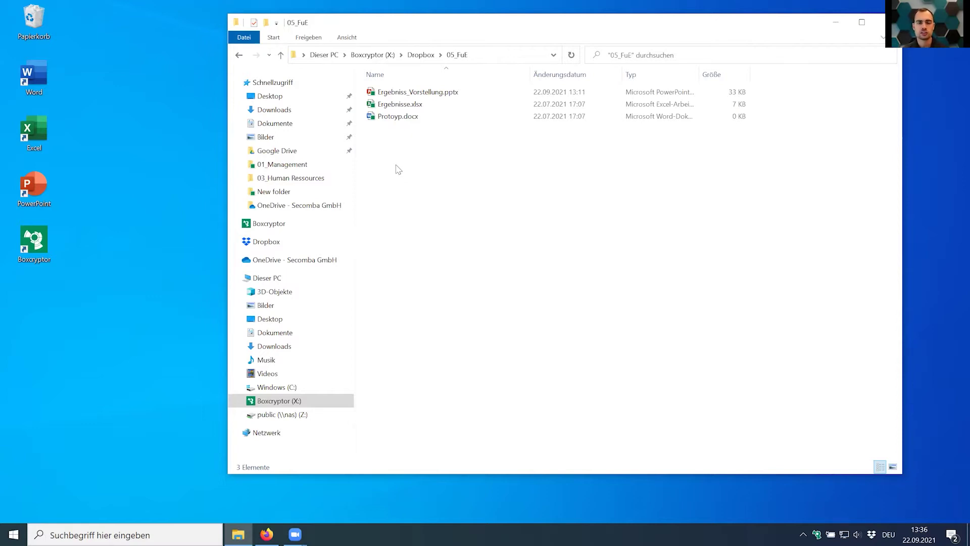
click(399, 94)
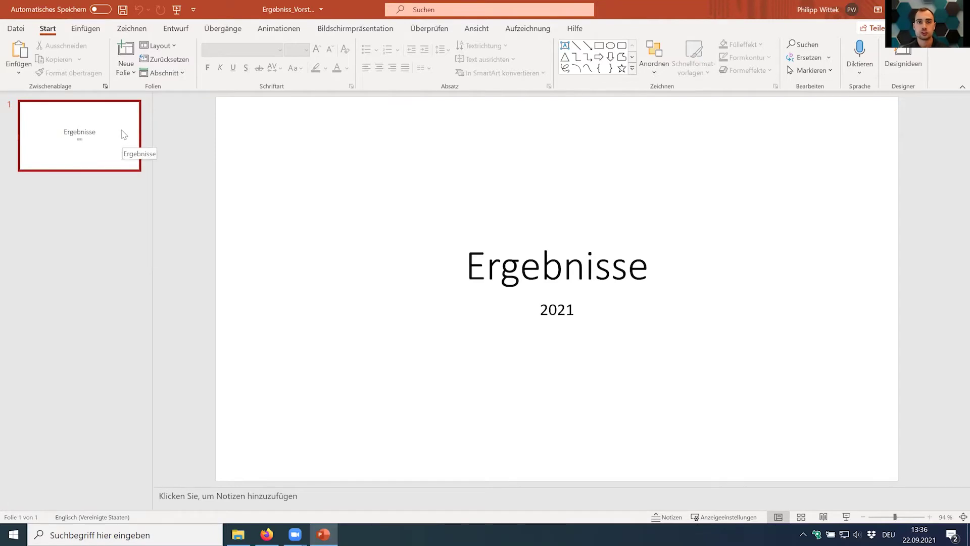
key(alt+F4)
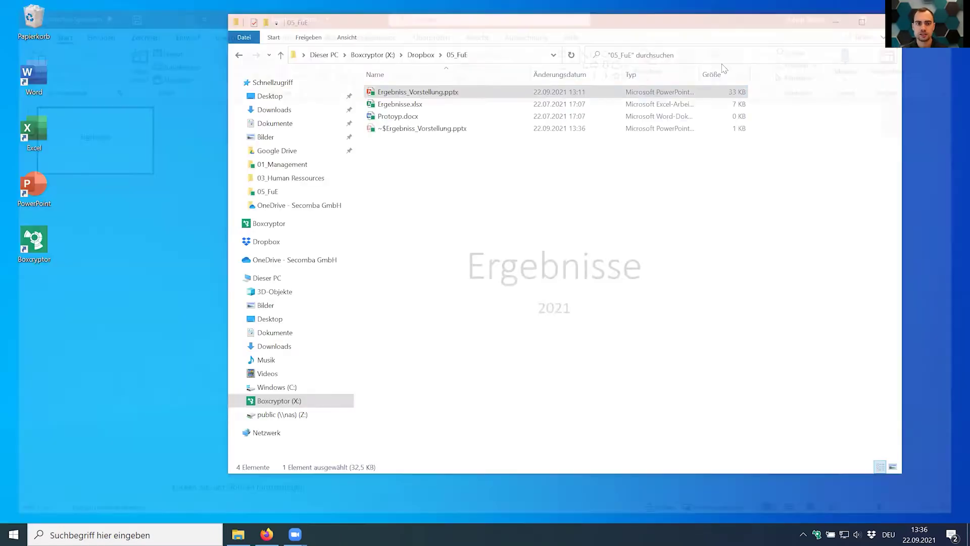
double_click(411, 120)
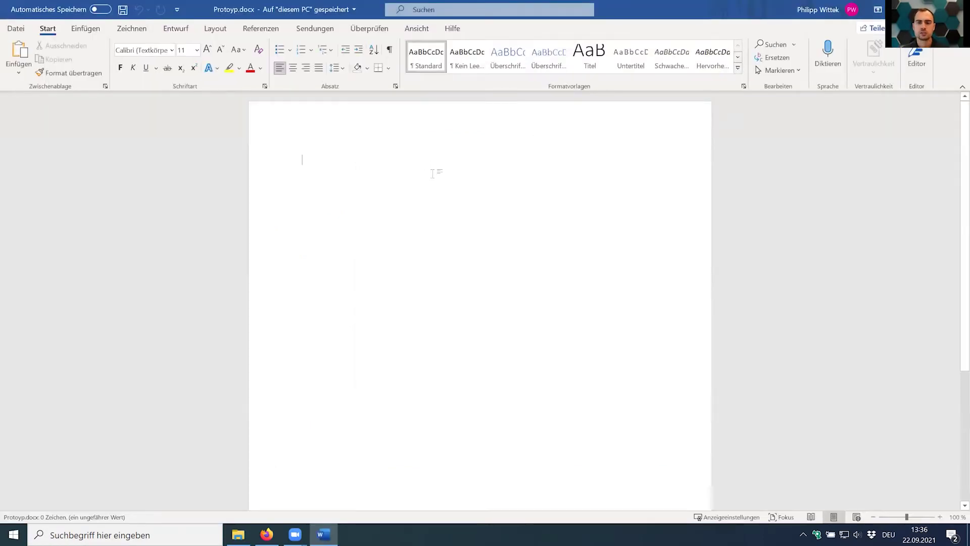
key(alt+F4)
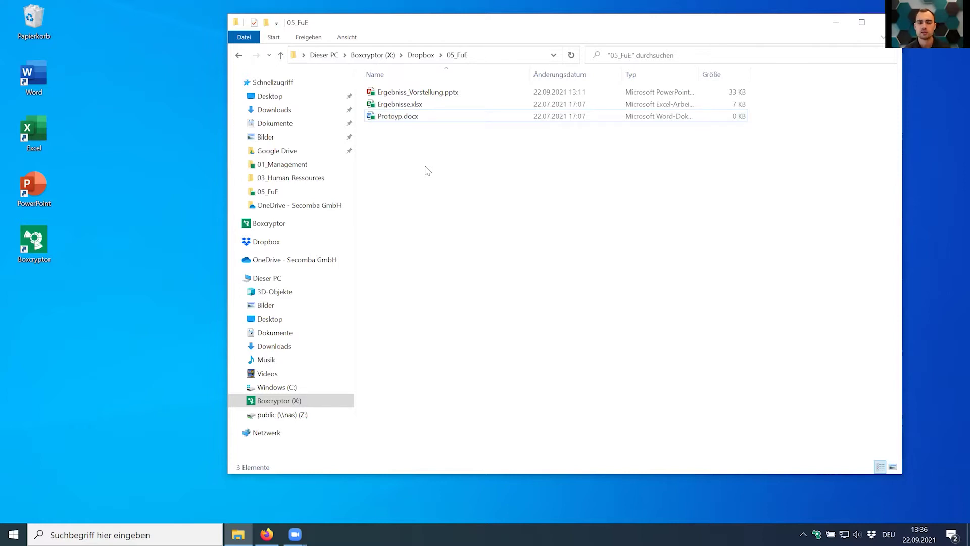
Move the 05_FuE window to the upper left and narrow it so the desktop shows.
right_click(426, 167)
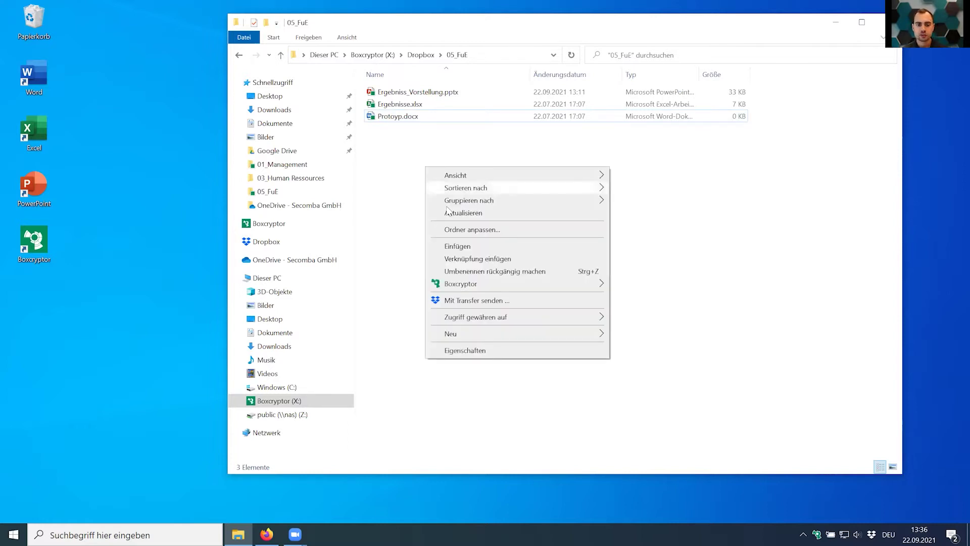
mouse_move(497, 333)
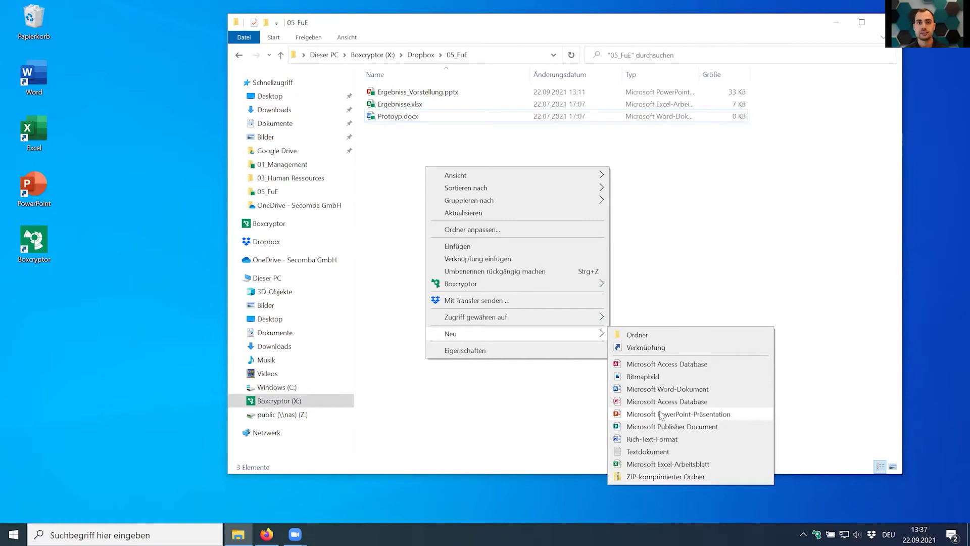
click(721, 240)
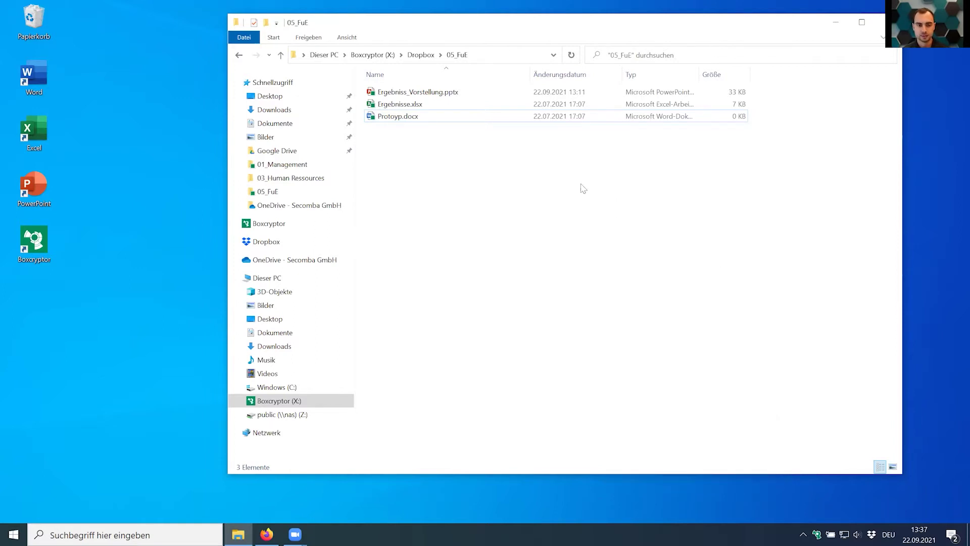
click(412, 93)
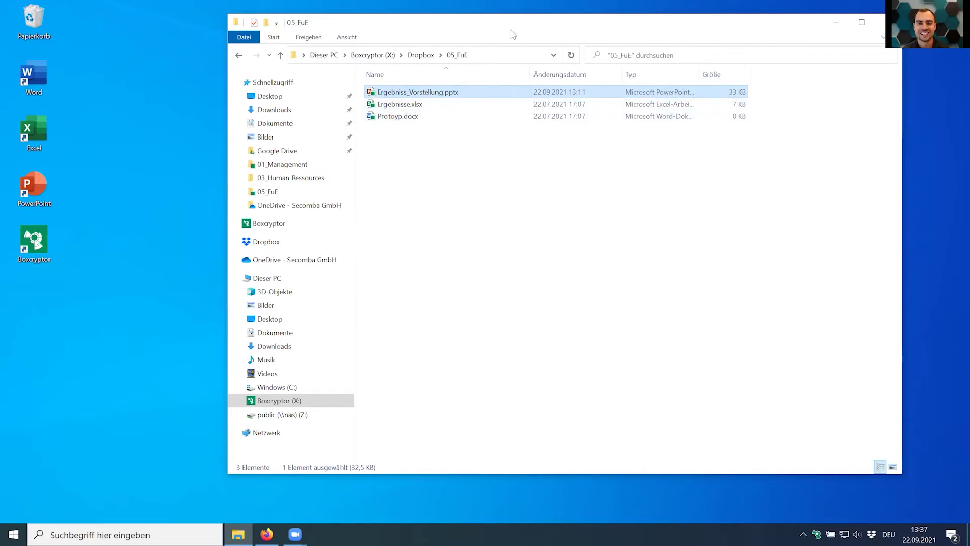
drag(502, 32, 275, 57)
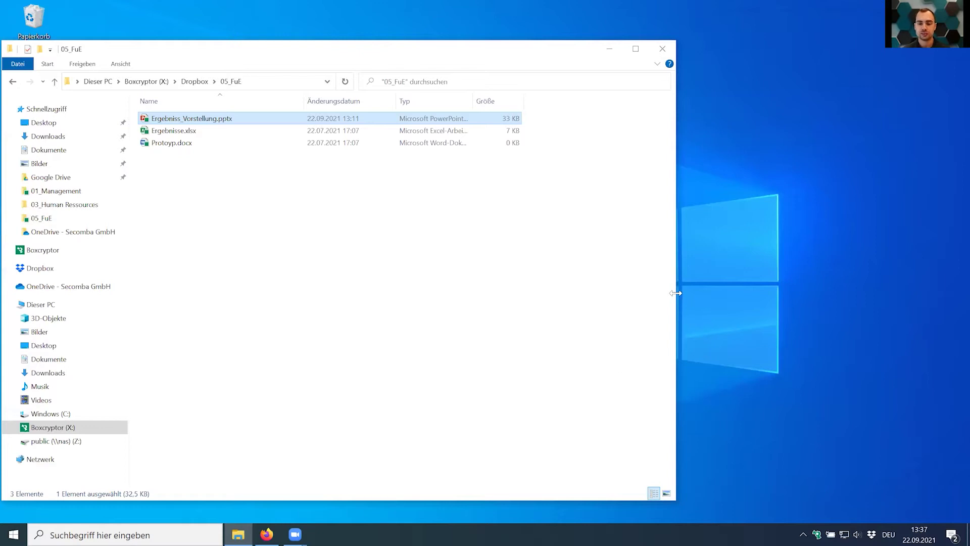
drag(676, 293, 500, 294)
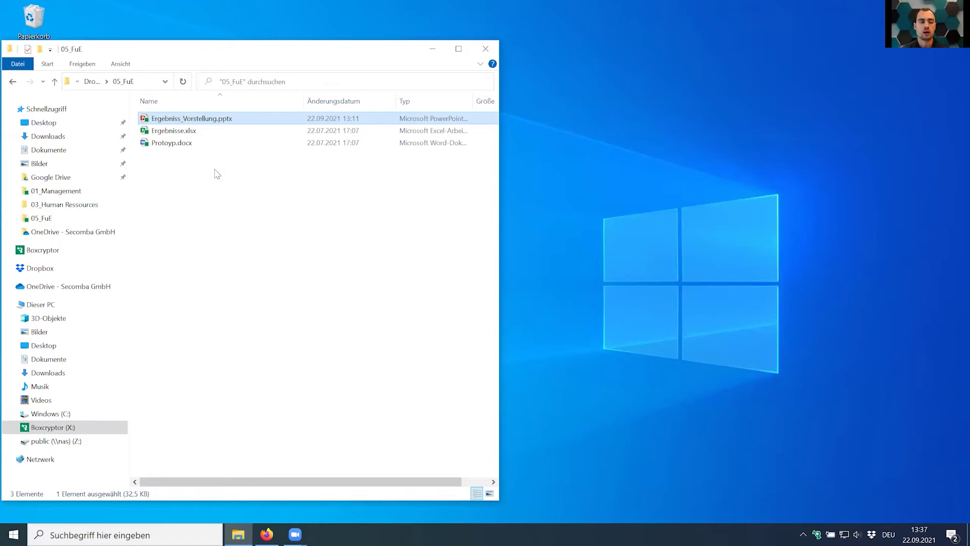
Reveal Ergebniss_Vorstellung.pptx's encrypted original via Boxcryptor > Original in Dropbox anzeigen.
right_click(179, 120)
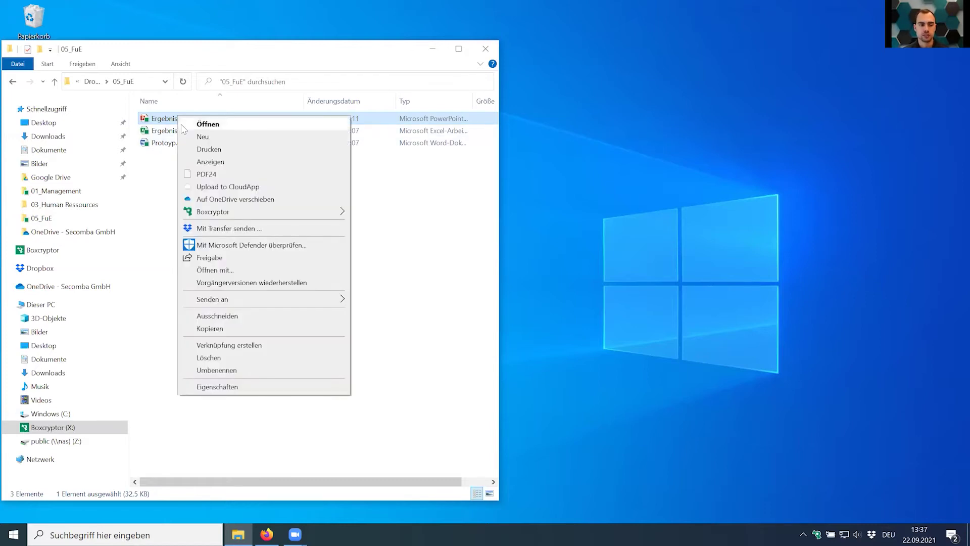
click(156, 191)
click(156, 191)
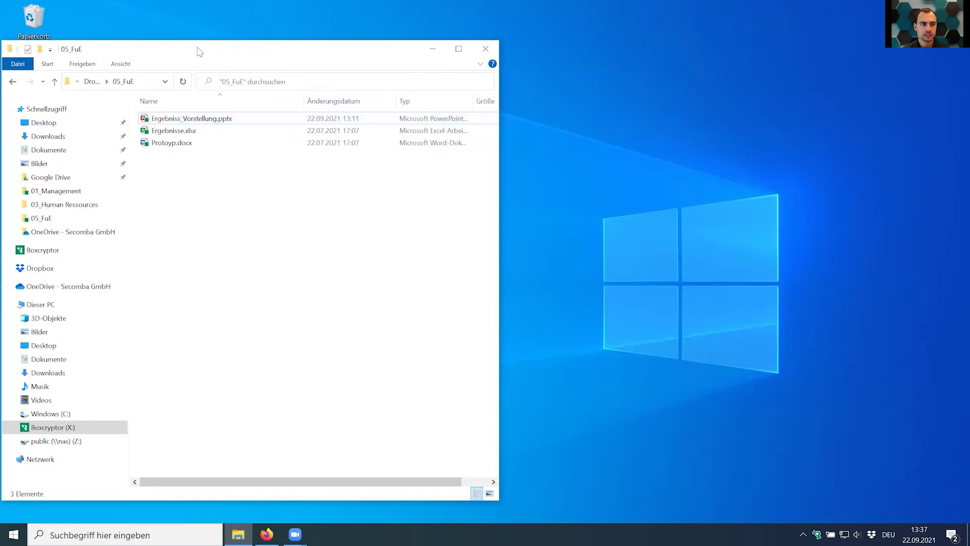
click(163, 120)
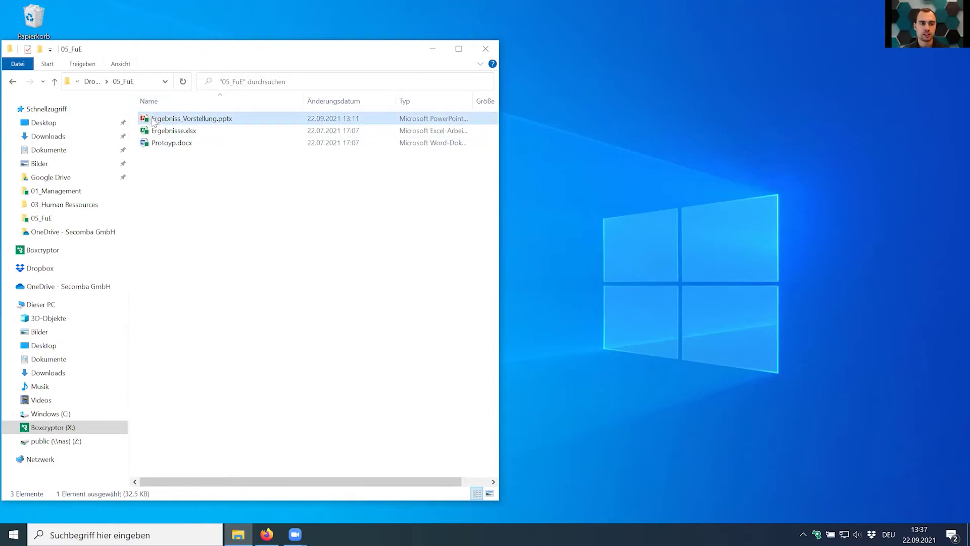
right_click(164, 119)
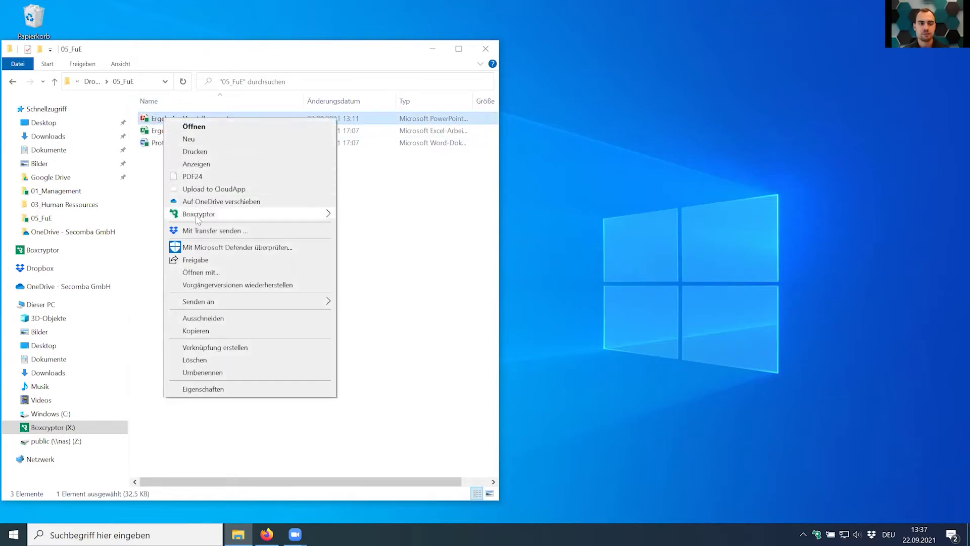
mouse_move(198, 216)
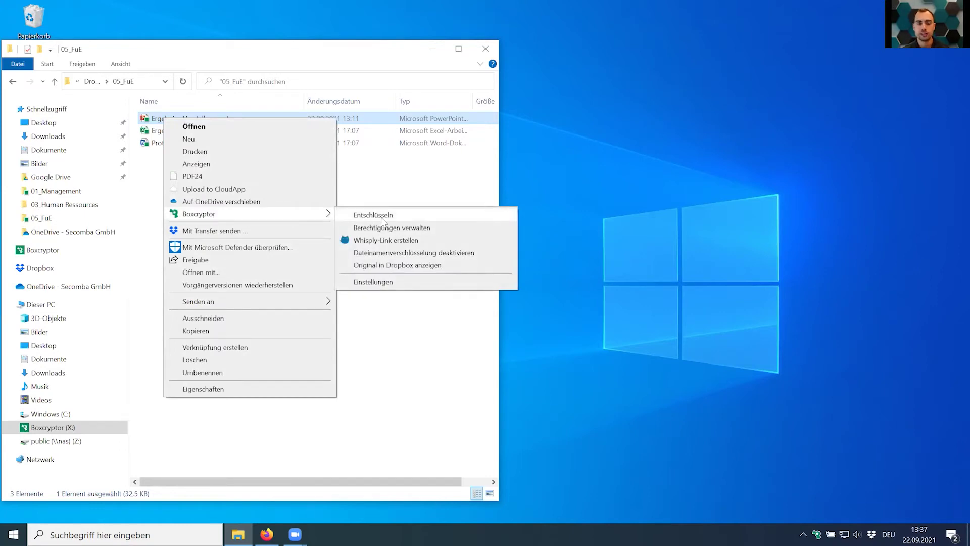
click(419, 271)
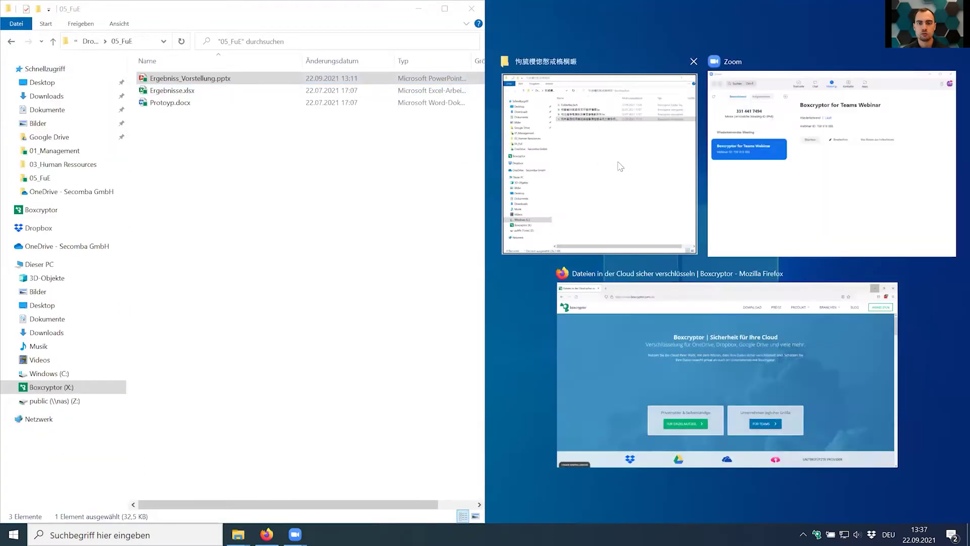
Place both windows side by side, widen their address bars, and inspect the encrypted .bc files.
click(617, 157)
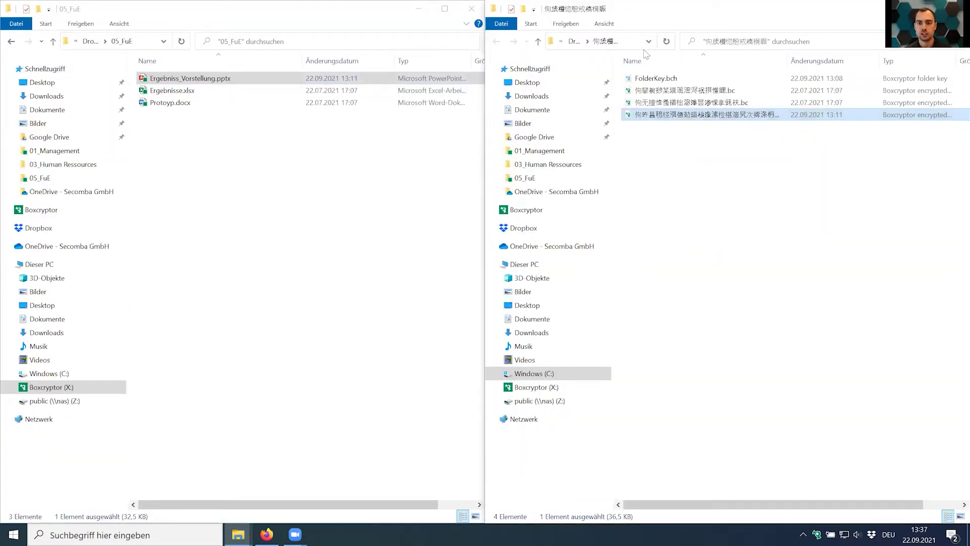
drag(677, 41, 845, 45)
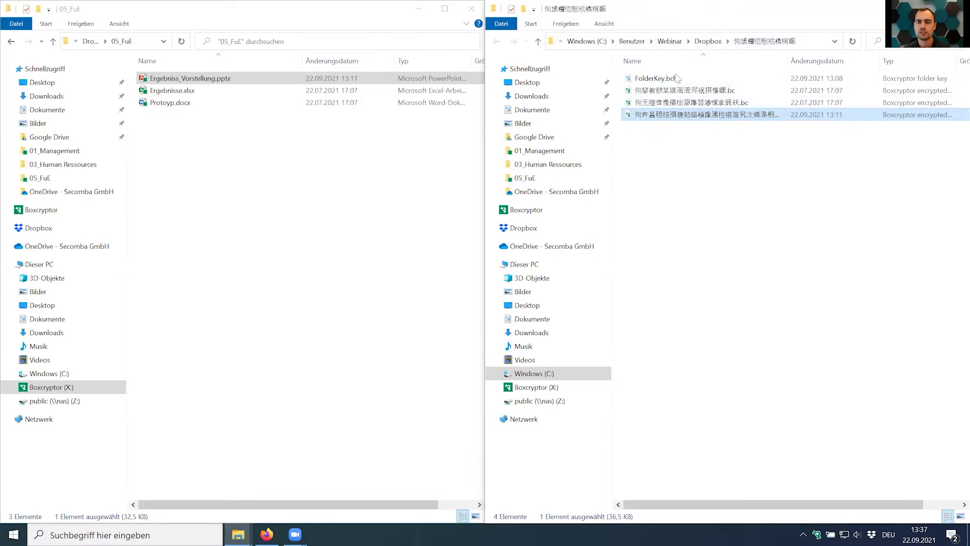
drag(196, 39, 389, 39)
click(694, 127)
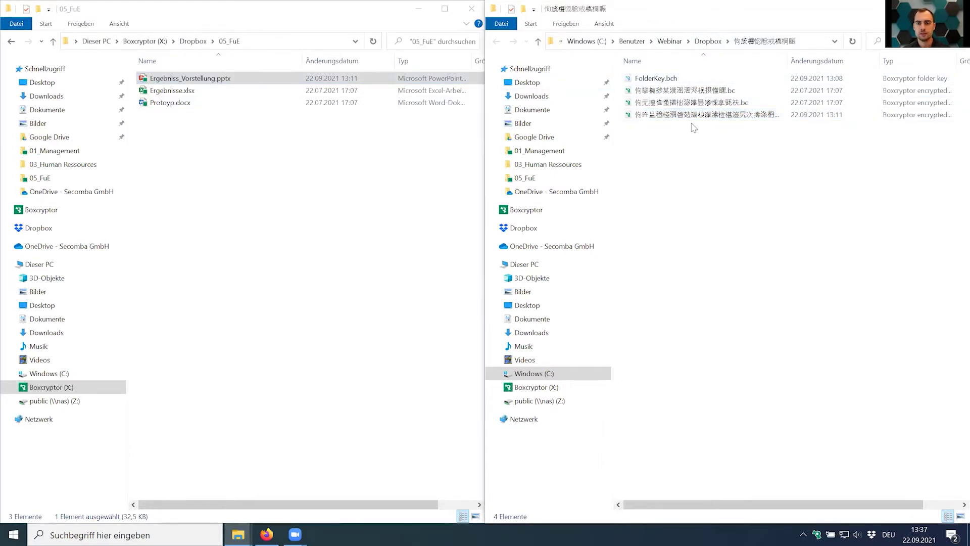
click(694, 116)
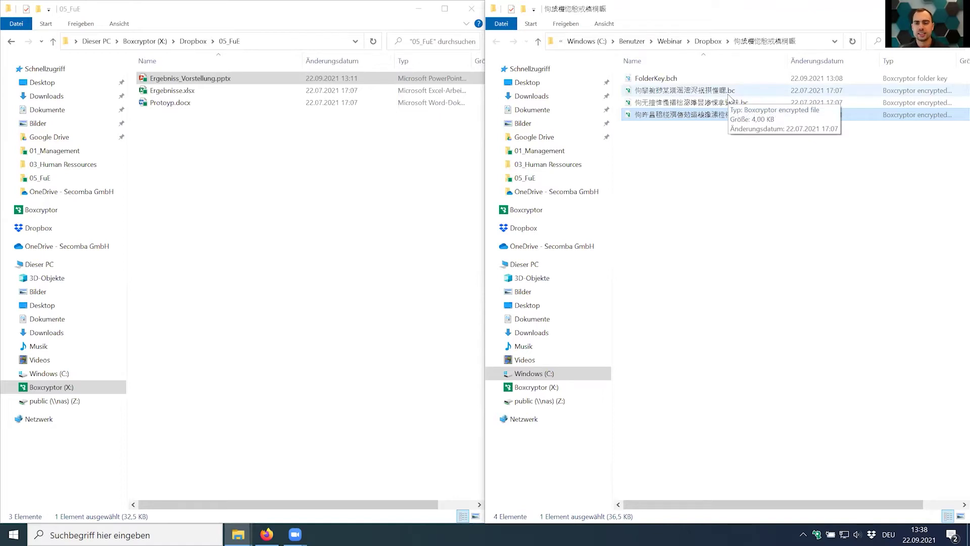
click(729, 95)
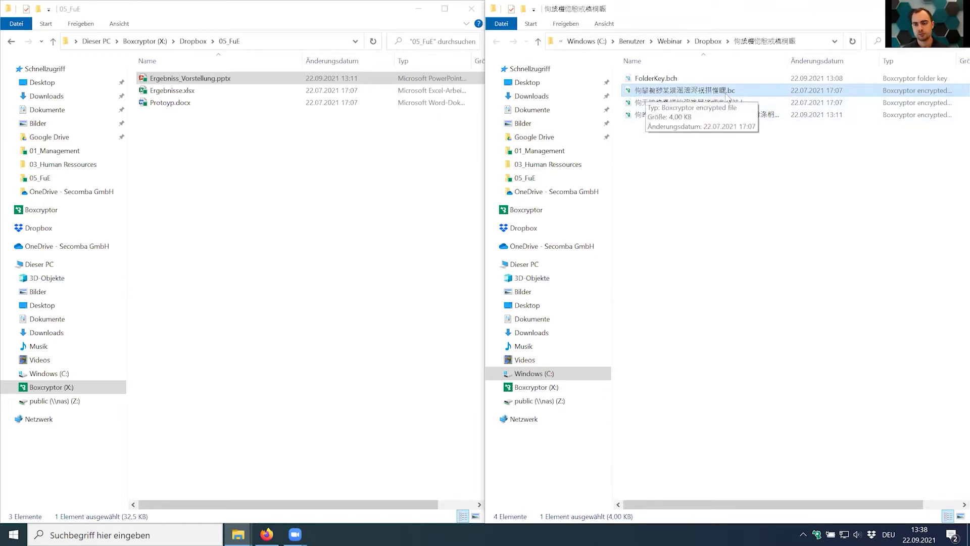
click(721, 214)
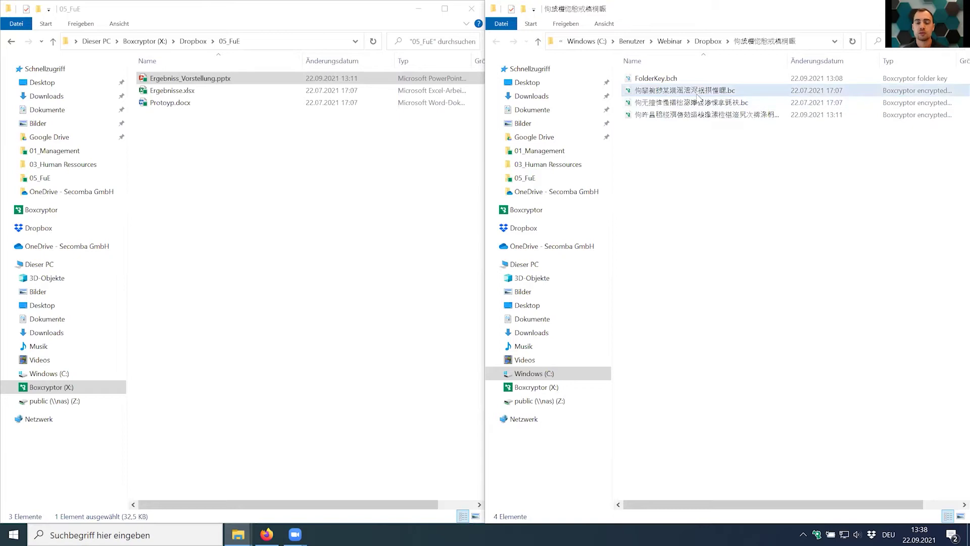
In the 05_FuE window, go up to X:\Dropbox and select 03_Personal.
click(350, 189)
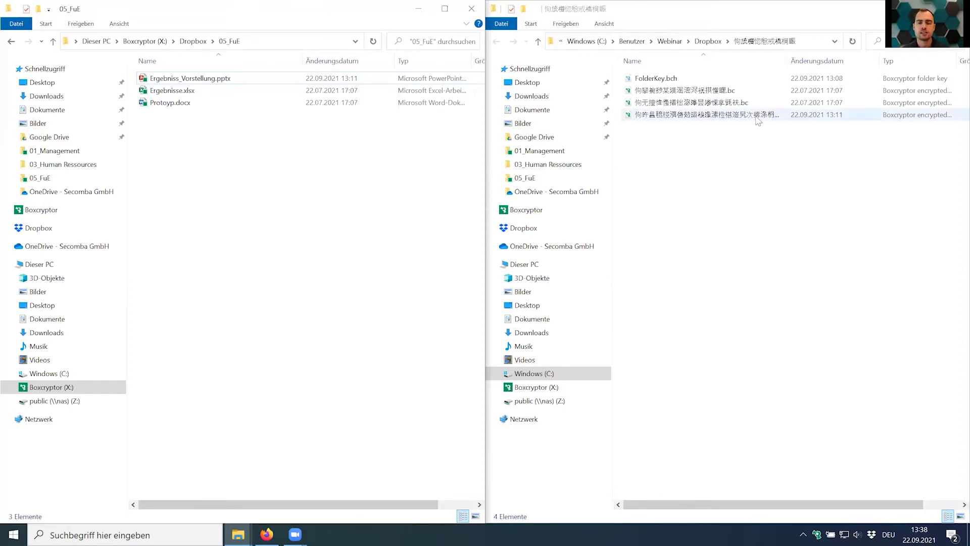
click(768, 175)
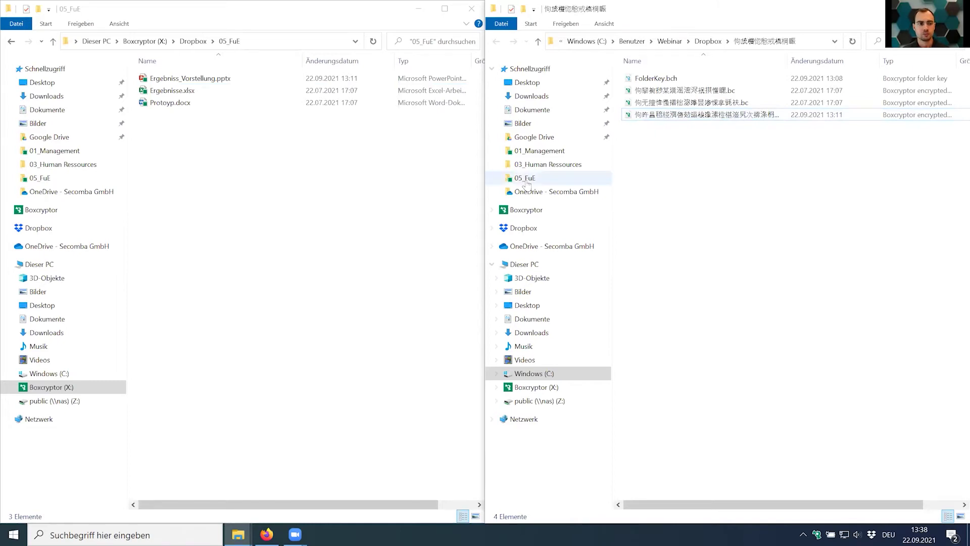
click(413, 172)
click(193, 41)
click(184, 102)
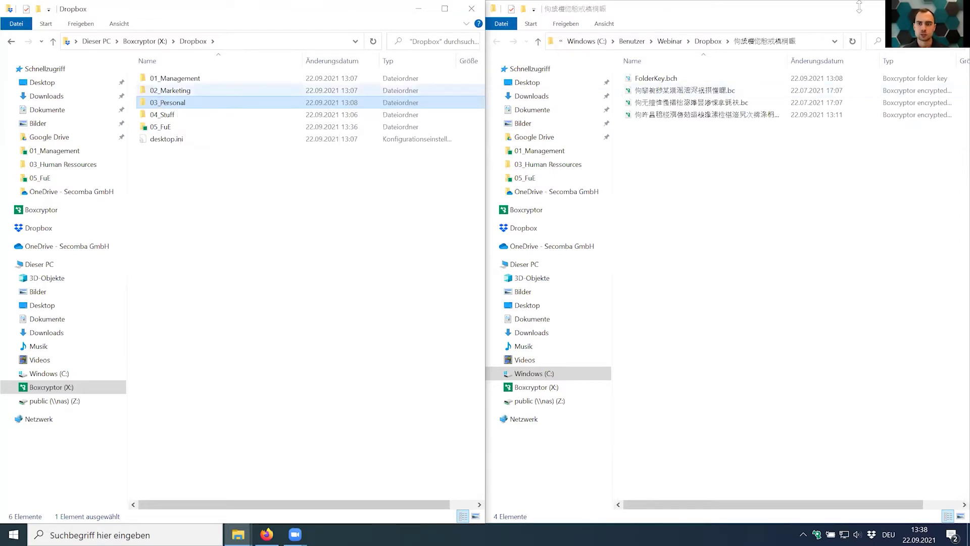
Close the encrypted-files window and maximize the Dropbox window with Win+Up.
click(639, 12)
key(alt+F4)
key(super+Up)
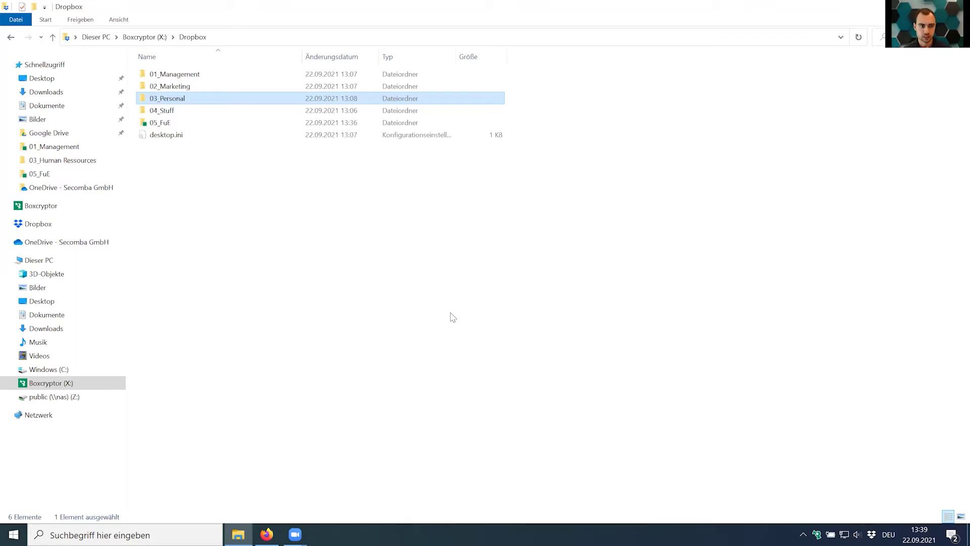
Select 05_FuE, then select the 01_Management folder in the Dropbox list.
click(172, 127)
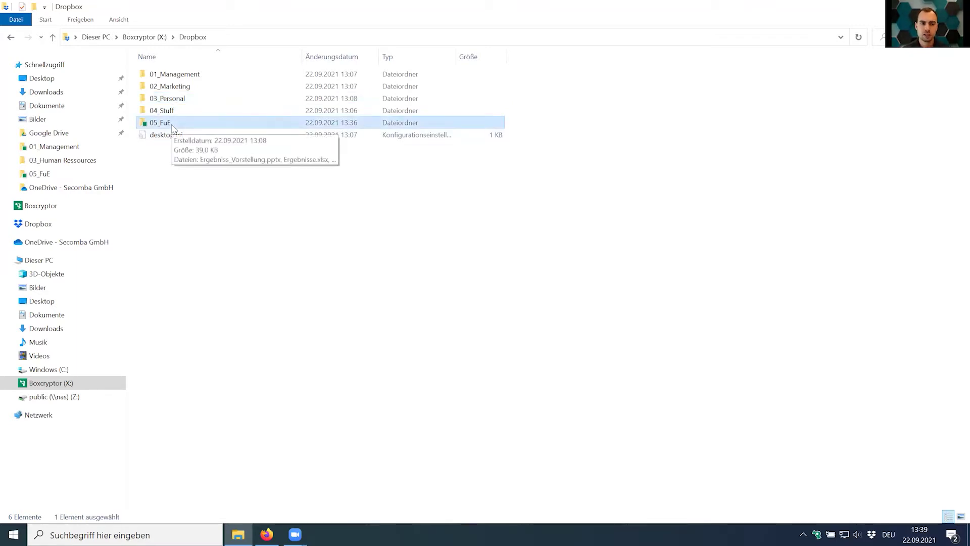
double_click(173, 127)
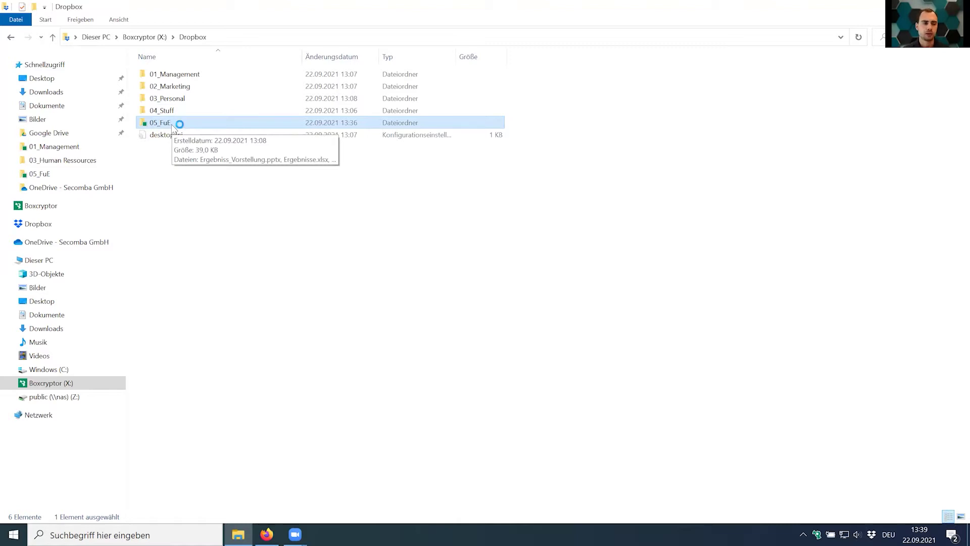
click(216, 227)
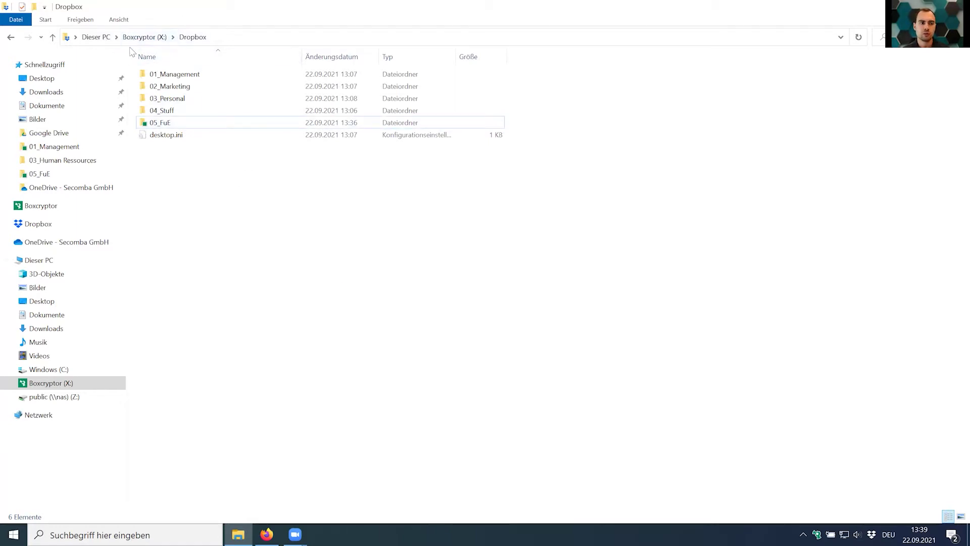
click(188, 75)
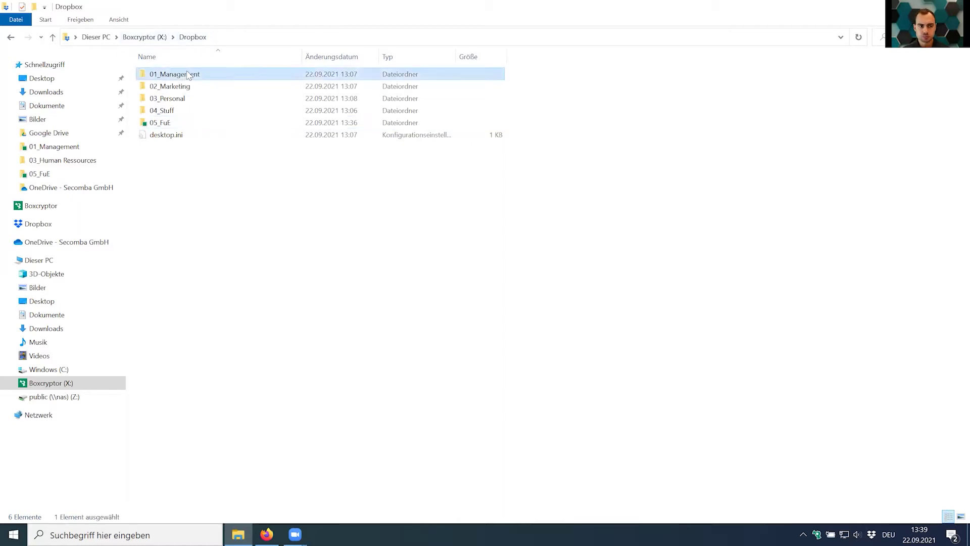
mouse_move(188, 74)
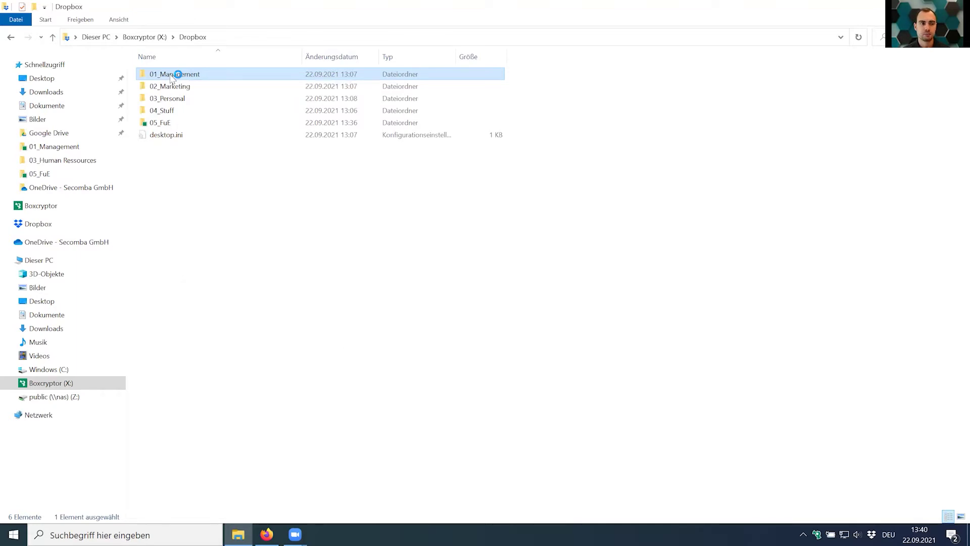
Choose Boxcryptor > Verschlüsseln from the 01_Management folder's context menu.
right_click(172, 75)
mouse_move(242, 196)
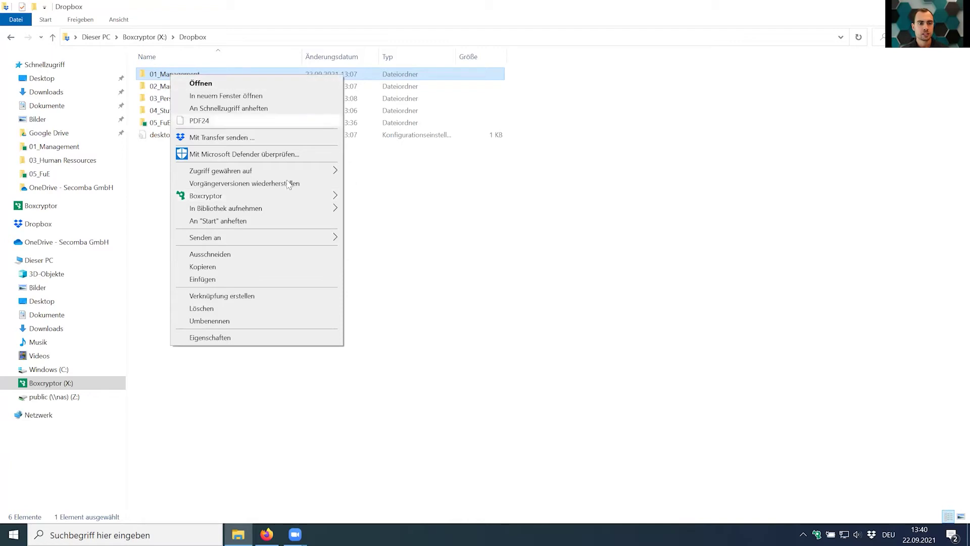
mouse_move(297, 197)
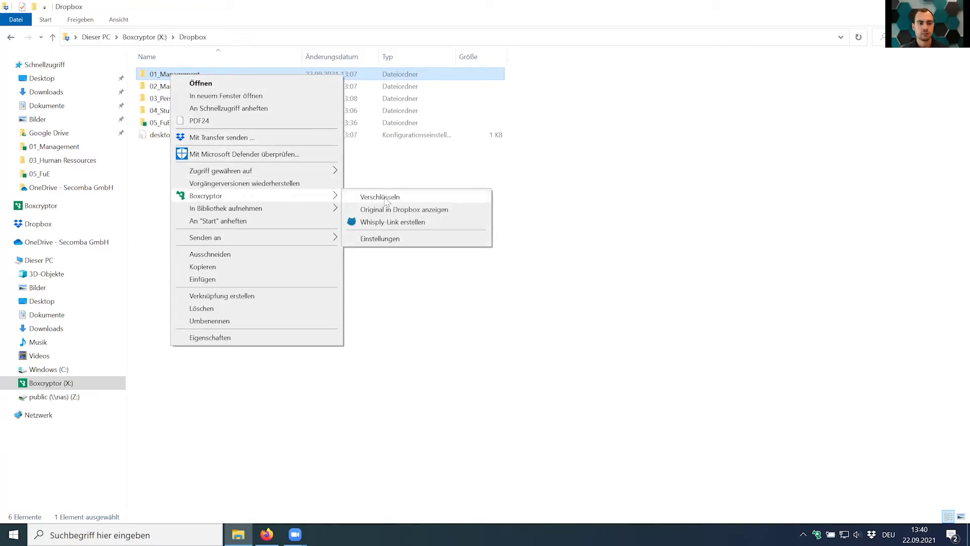
click(385, 200)
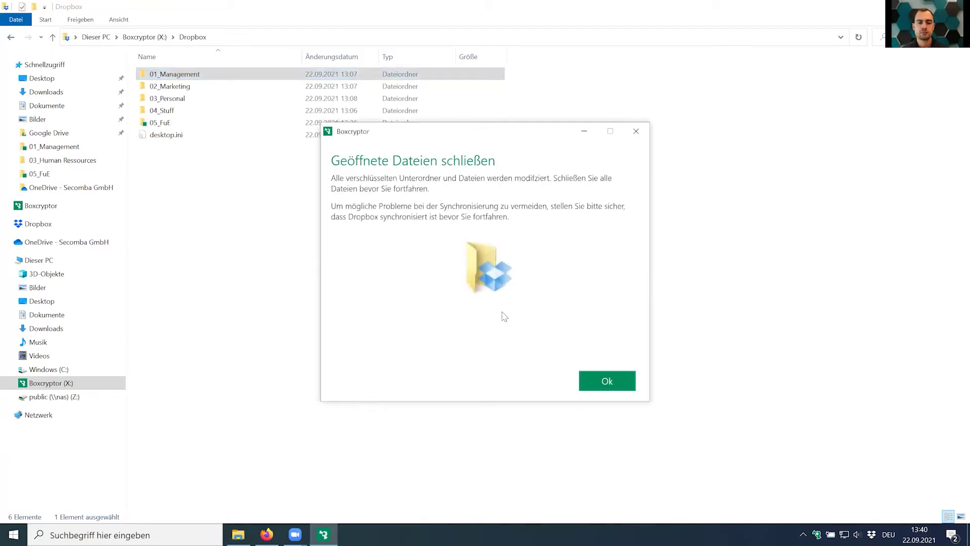
Confirm the open-files prompt and success message, then select 01_Management_encrypted.
click(608, 387)
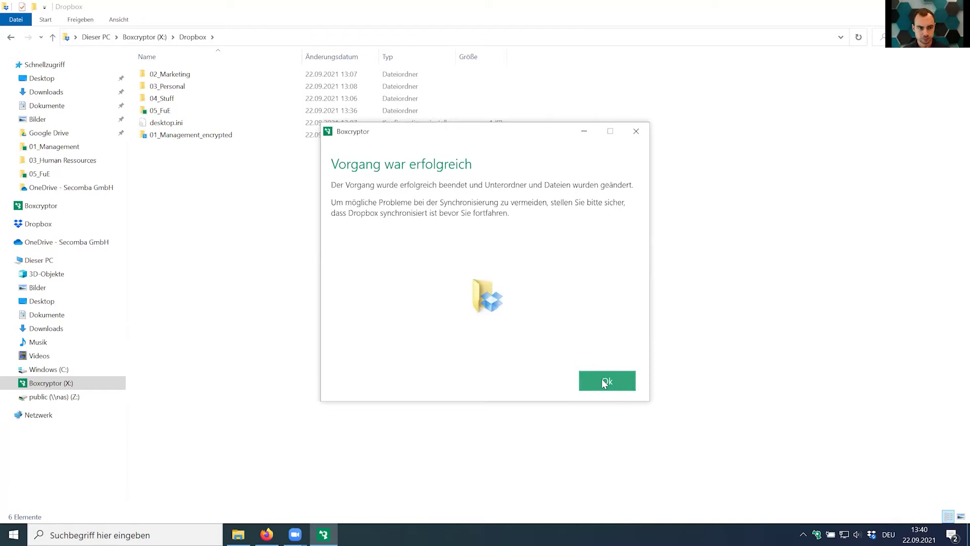
click(604, 384)
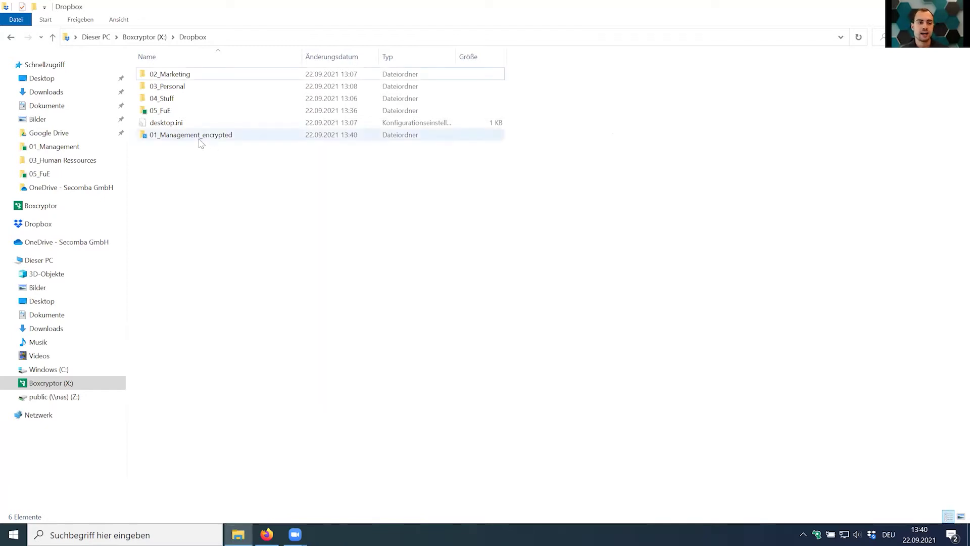
click(203, 139)
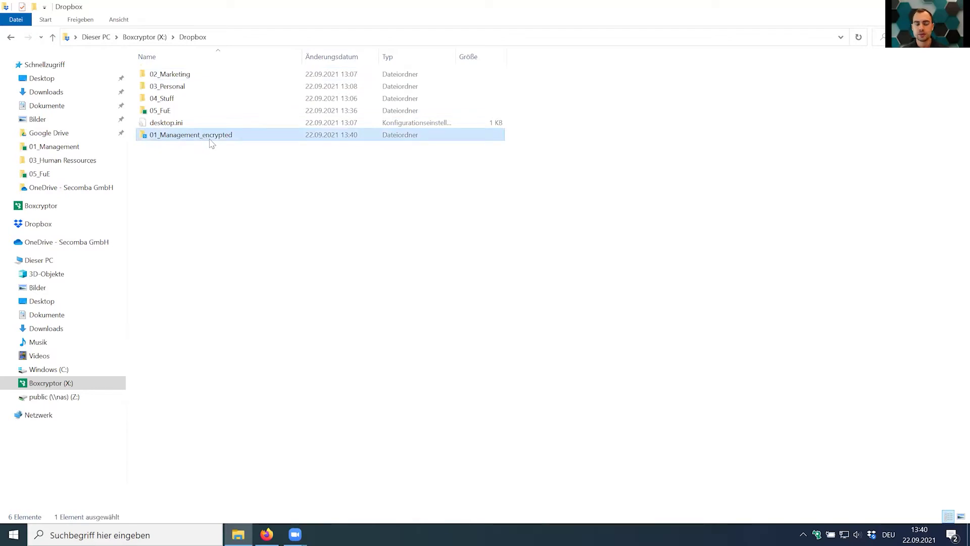
mouse_move(211, 144)
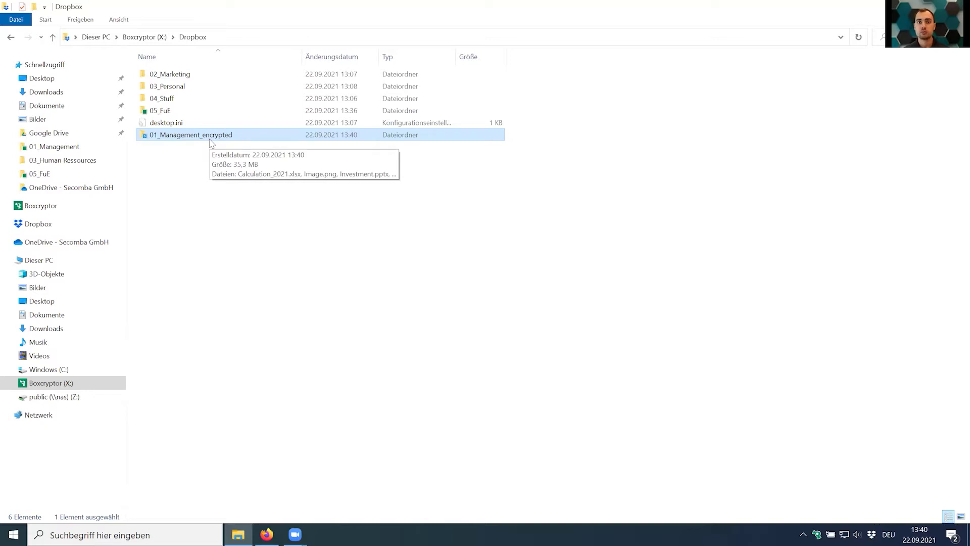
Rename 01_Management_encrypted to 01_Management and sort the list by name.
right_click(210, 135)
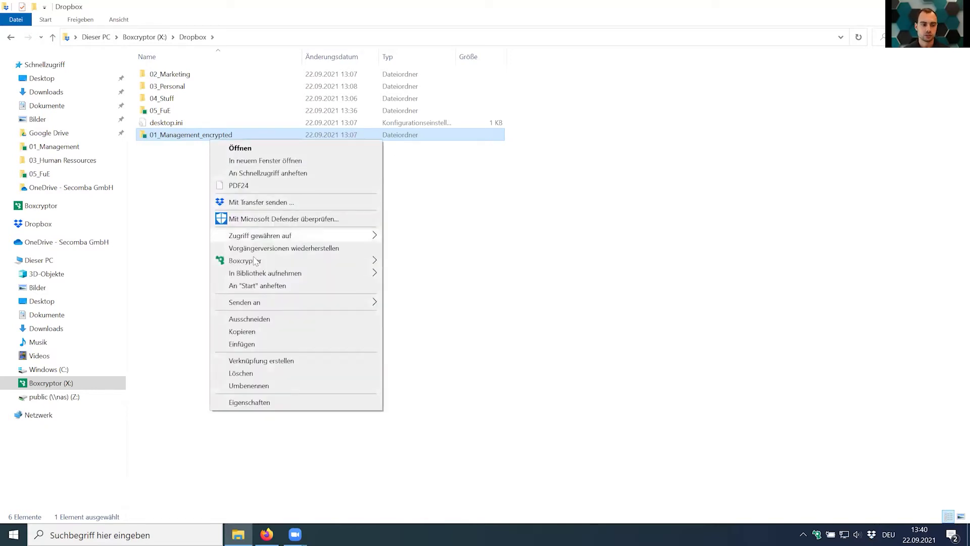
click(240, 386)
click(201, 135)
drag(201, 135, 253, 136)
key(BackSpace)
key(Return)
click(224, 209)
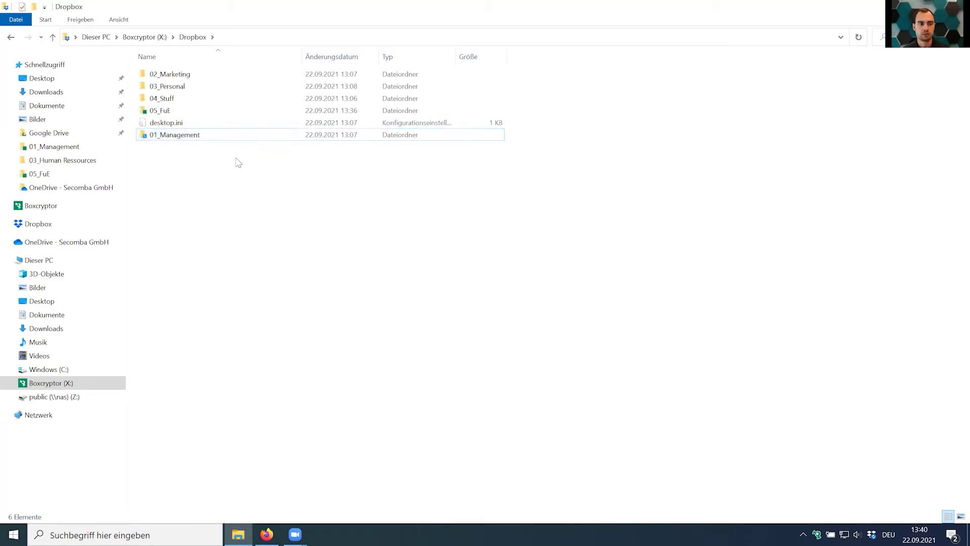
click(231, 59)
click(231, 59)
In 01_Management, view Calculation_2021.xlsx's encrypted Dropbox original, close it and go back.
double_click(190, 74)
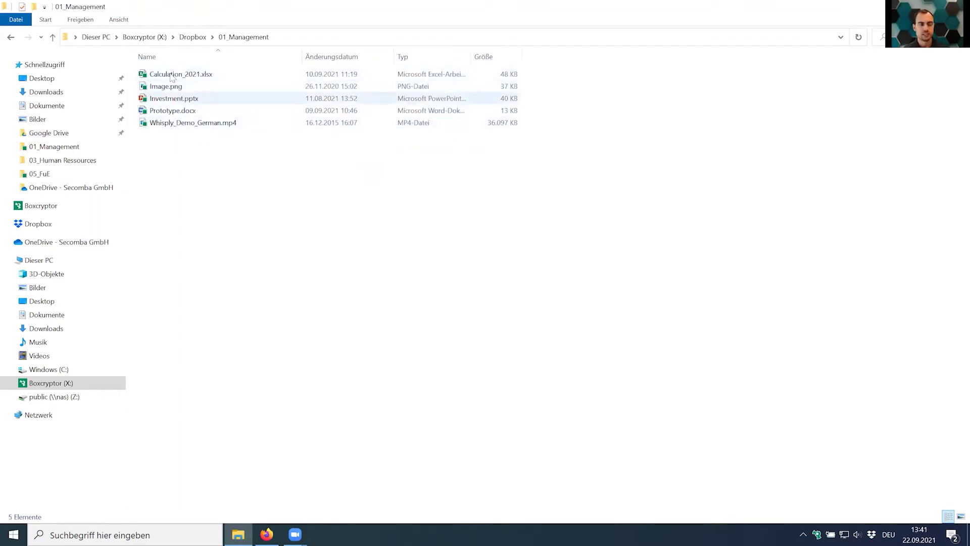
click(175, 76)
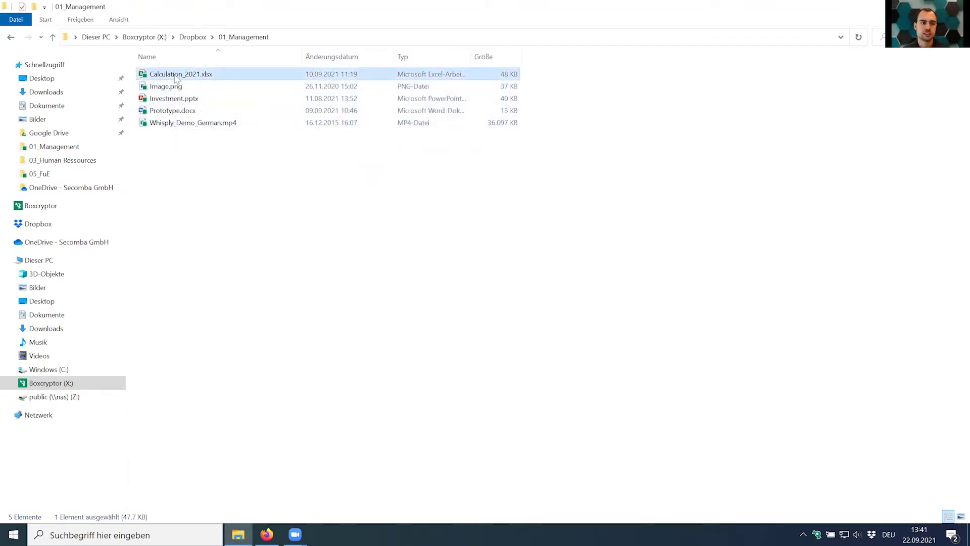
right_click(177, 78)
mouse_move(225, 159)
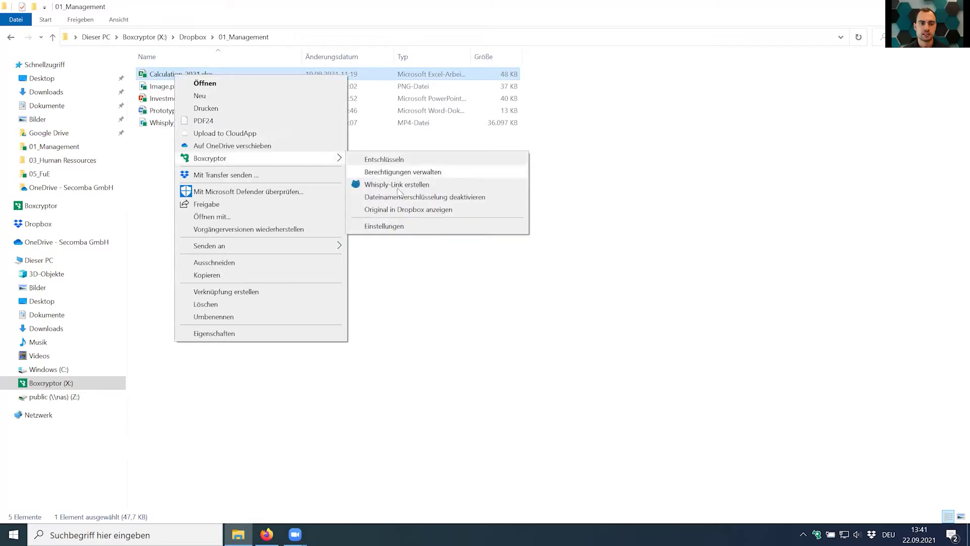
click(403, 210)
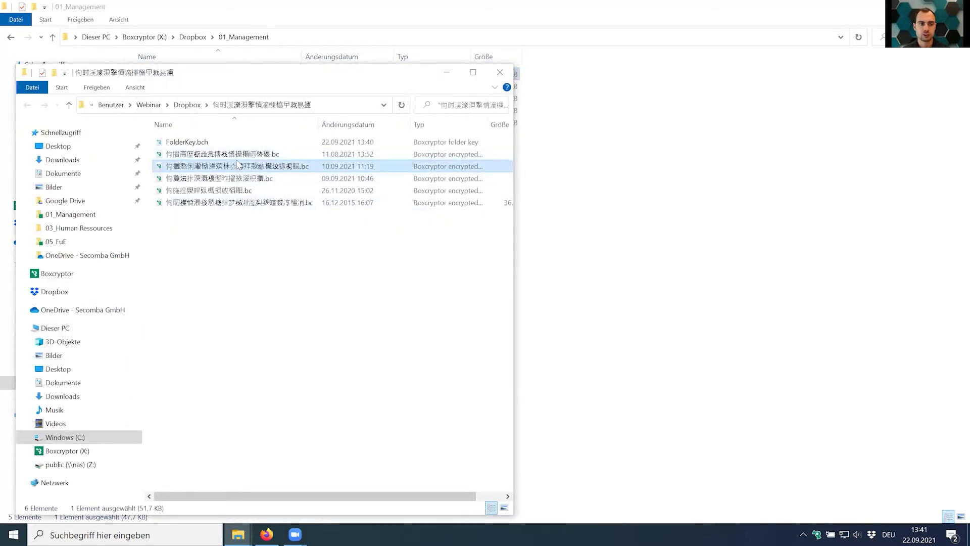
click(500, 72)
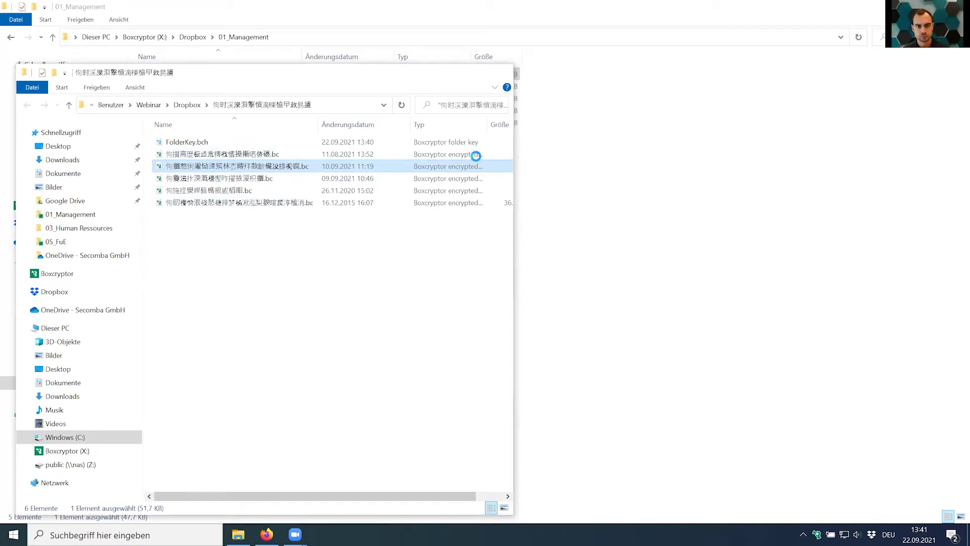
key(alt+Left)
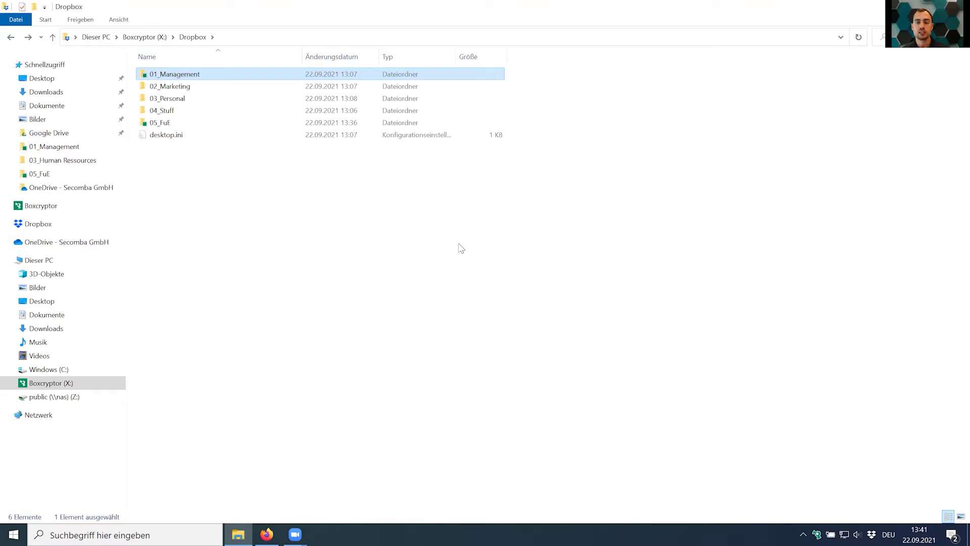
click(179, 87)
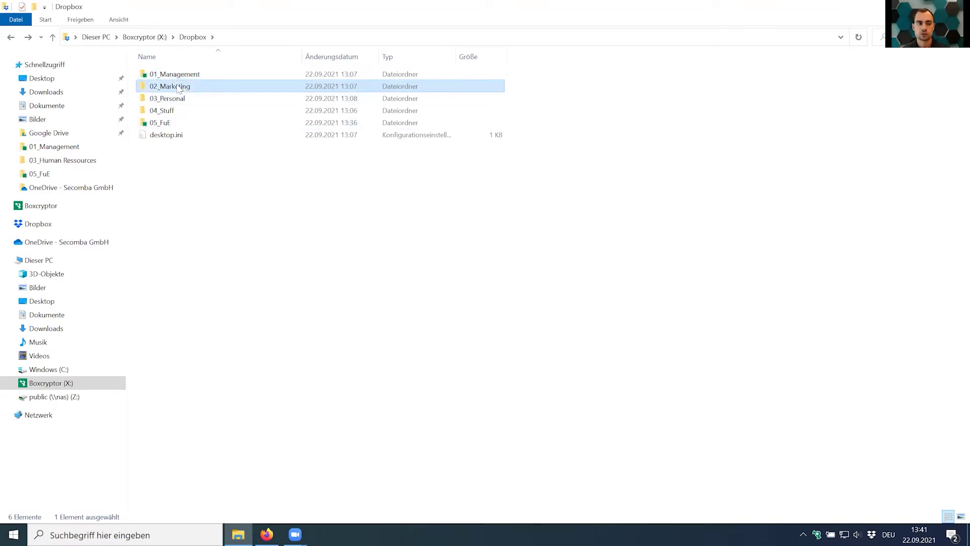
right_click(179, 88)
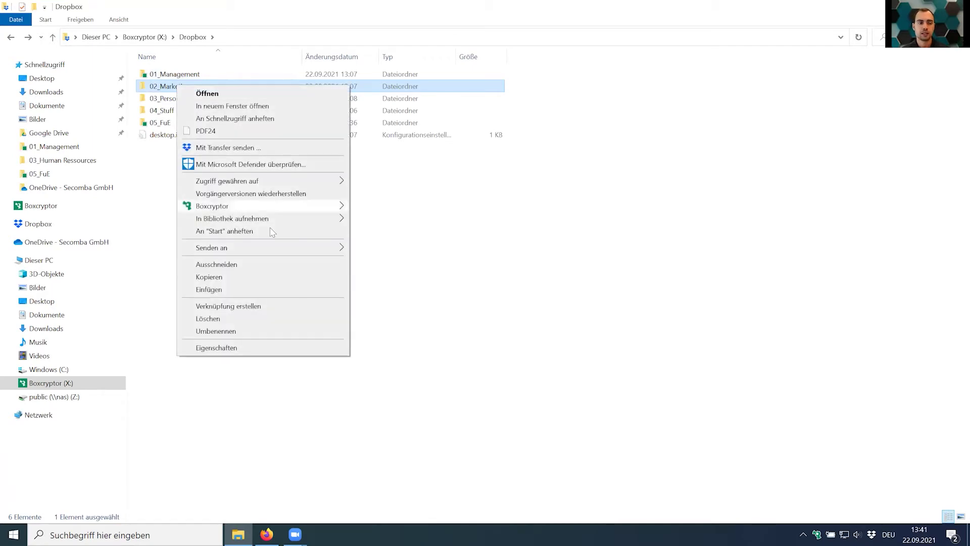
mouse_move(315, 209)
click(525, 400)
ctrl+click(166, 99)
ctrl+click(155, 108)
click(252, 220)
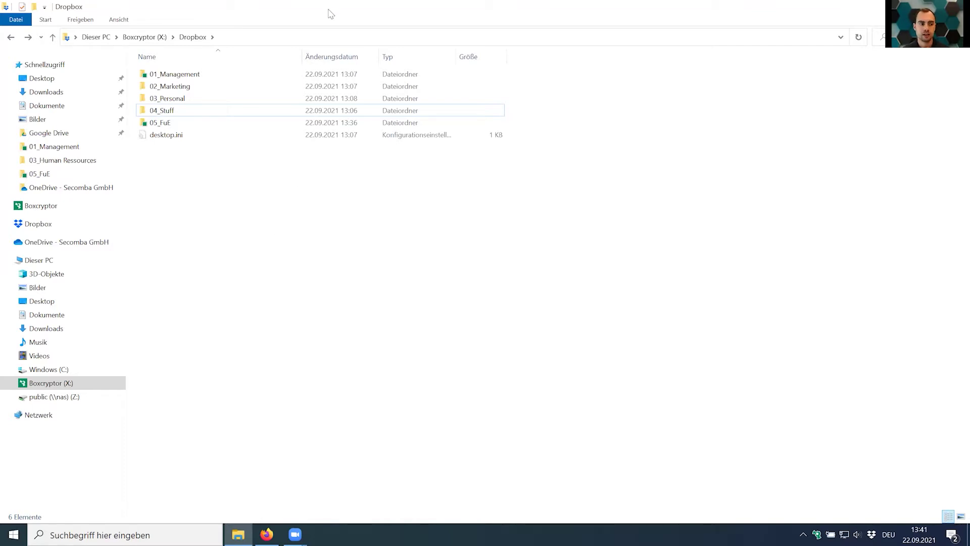
Restore the Explorer window and create a desktop folder named 06_Support.
double_click(343, 16)
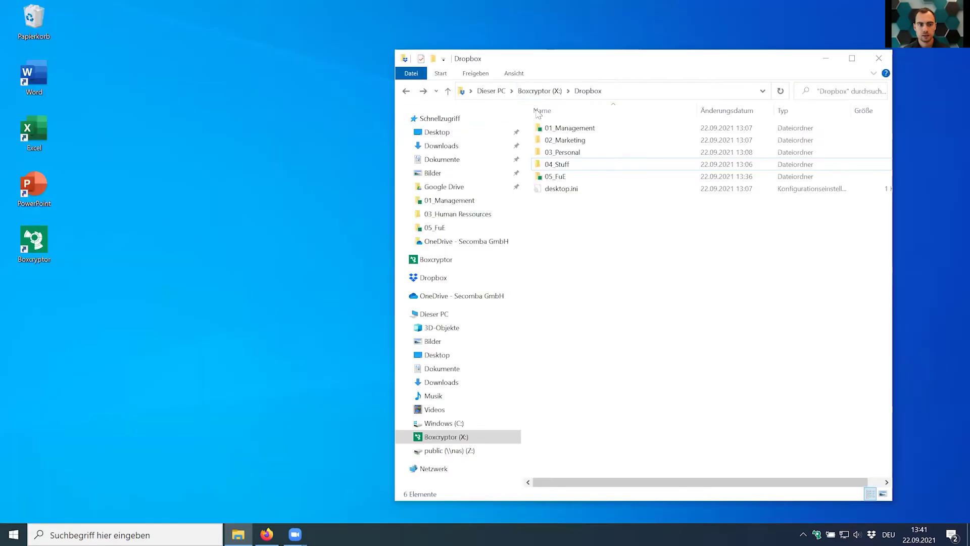
right_click(137, 133)
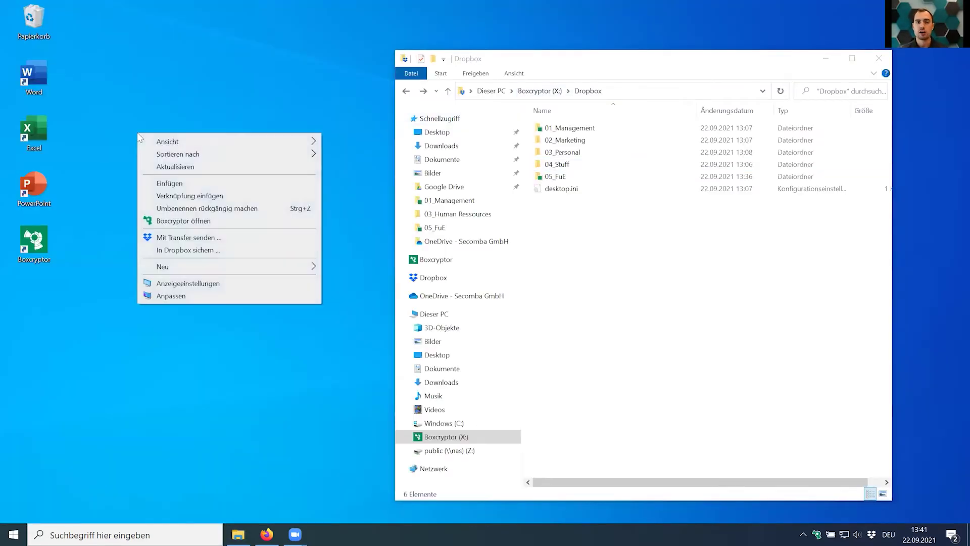
mouse_move(221, 269)
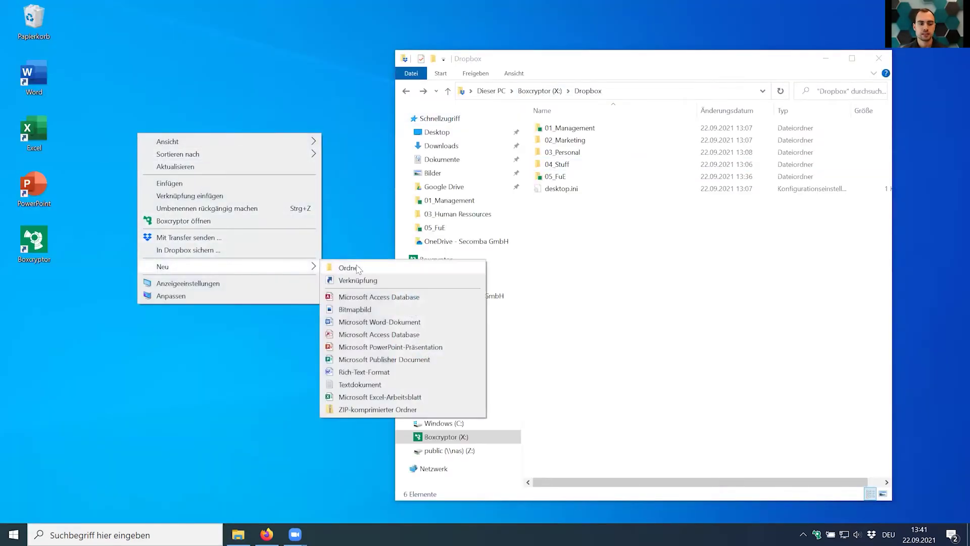
click(357, 267)
text(06_)
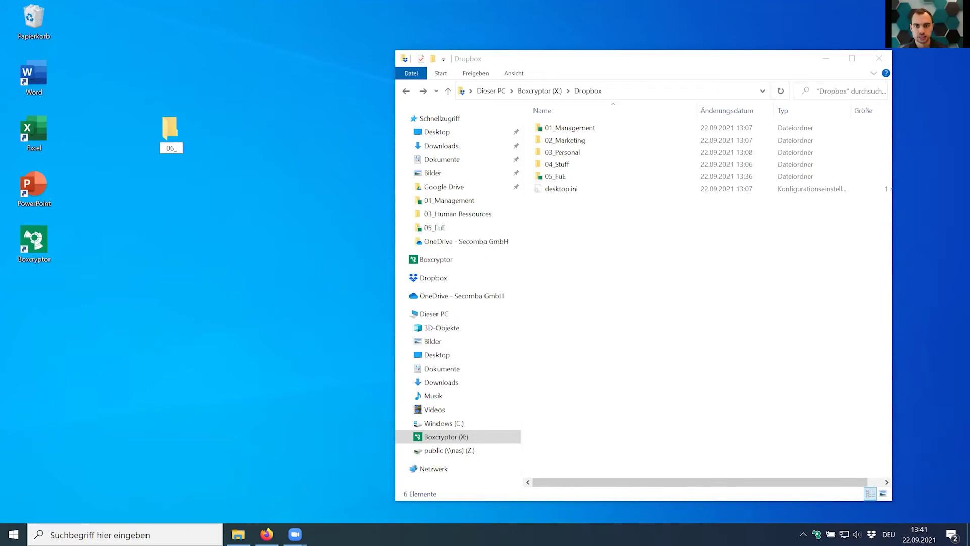
text(Support)
key(Return)
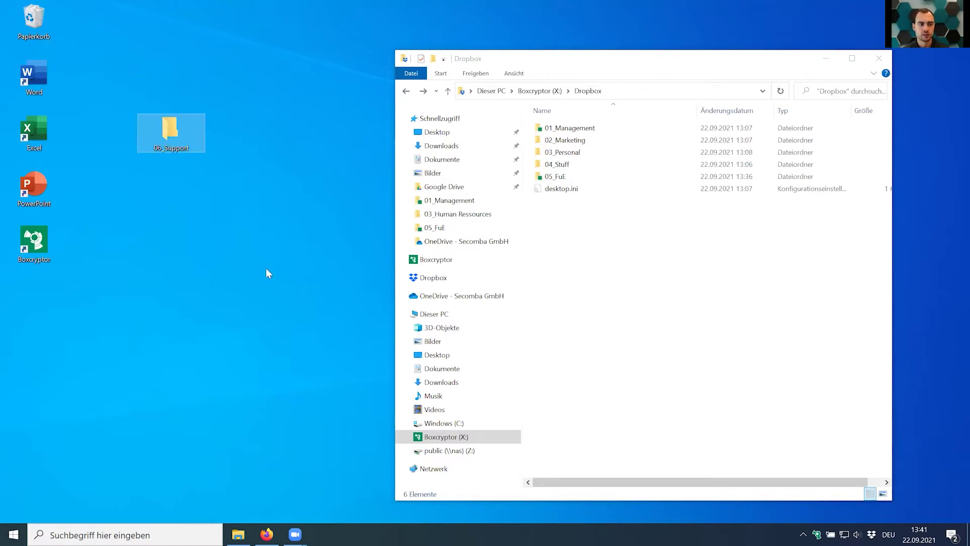
Inside 06_Support, create an empty Word document named test.docx, then close the folder.
double_click(177, 122)
right_click(674, 287)
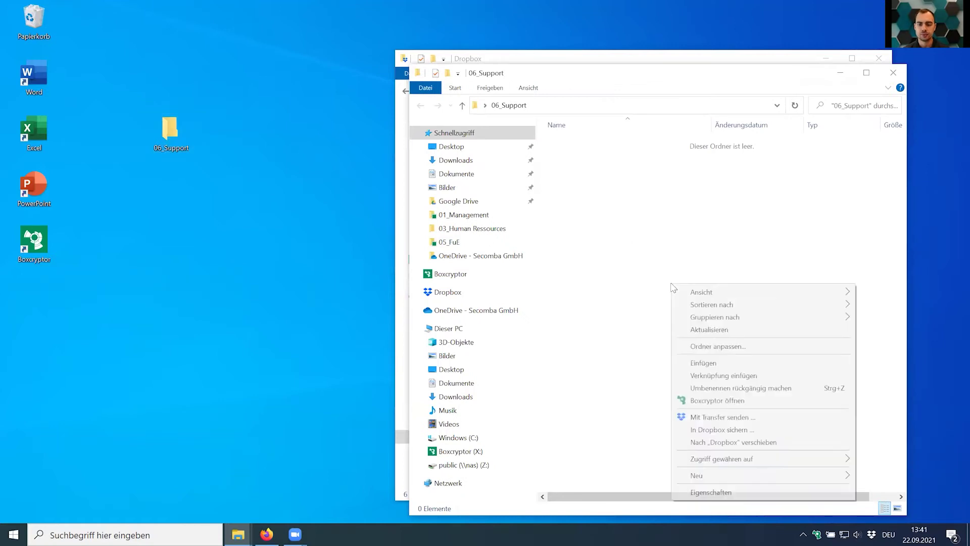
mouse_move(767, 475)
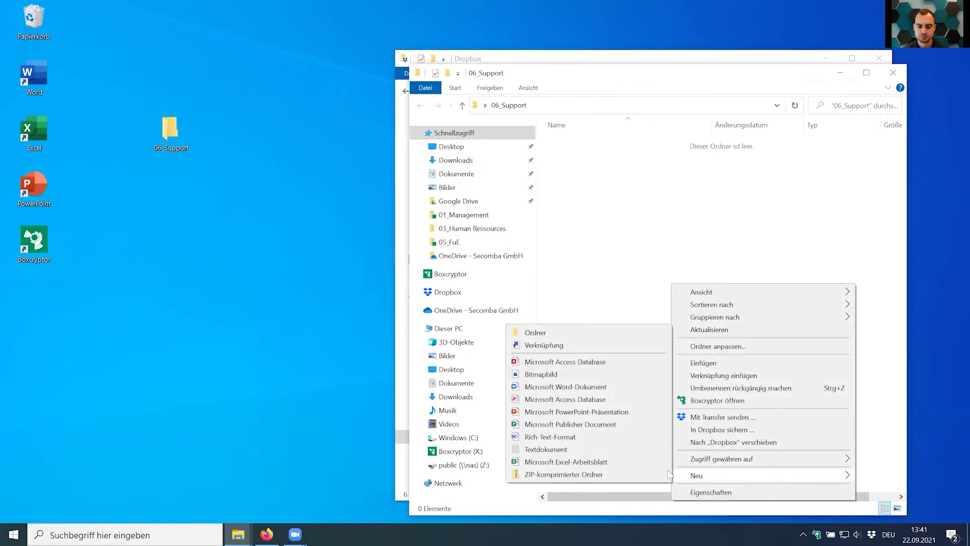
click(641, 388)
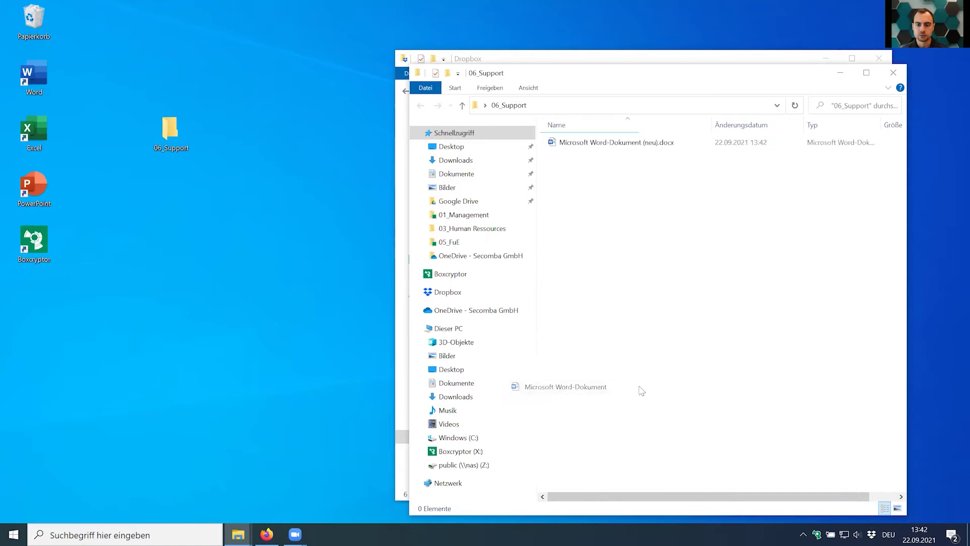
text(test)
key(Return)
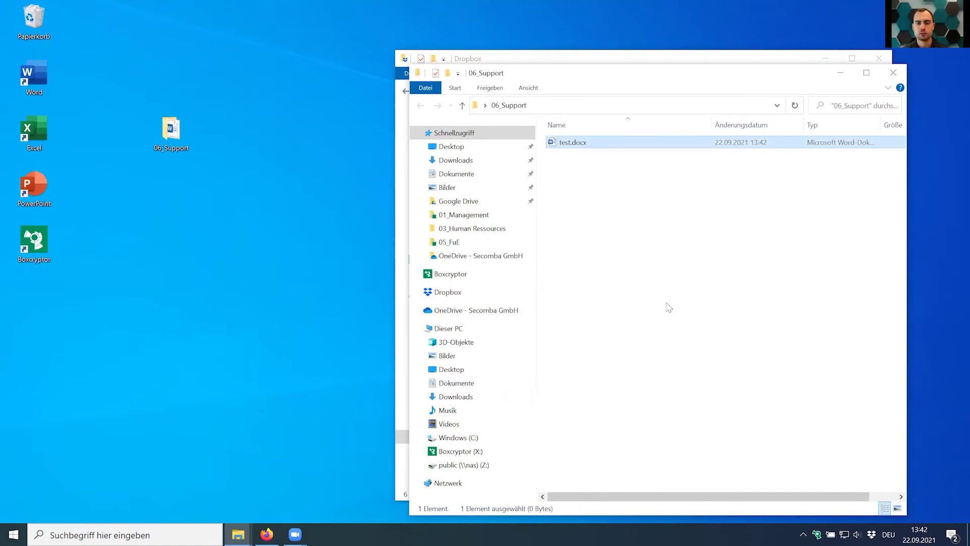
click(669, 307)
click(893, 74)
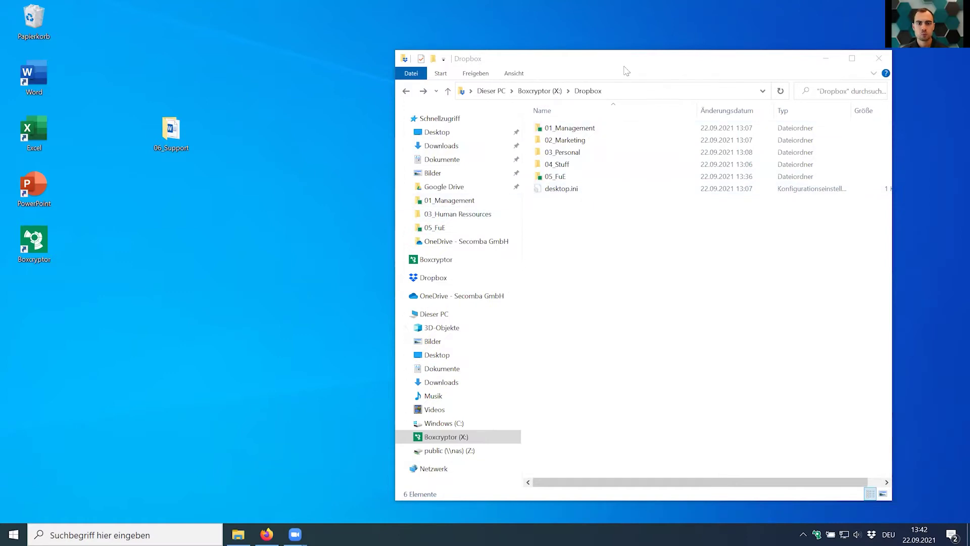
click(176, 124)
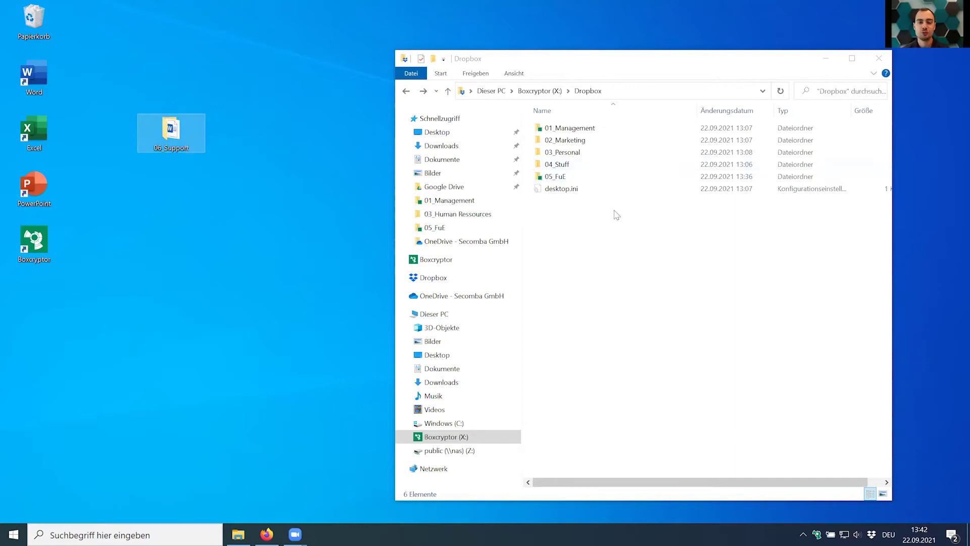
mouse_move(174, 133)
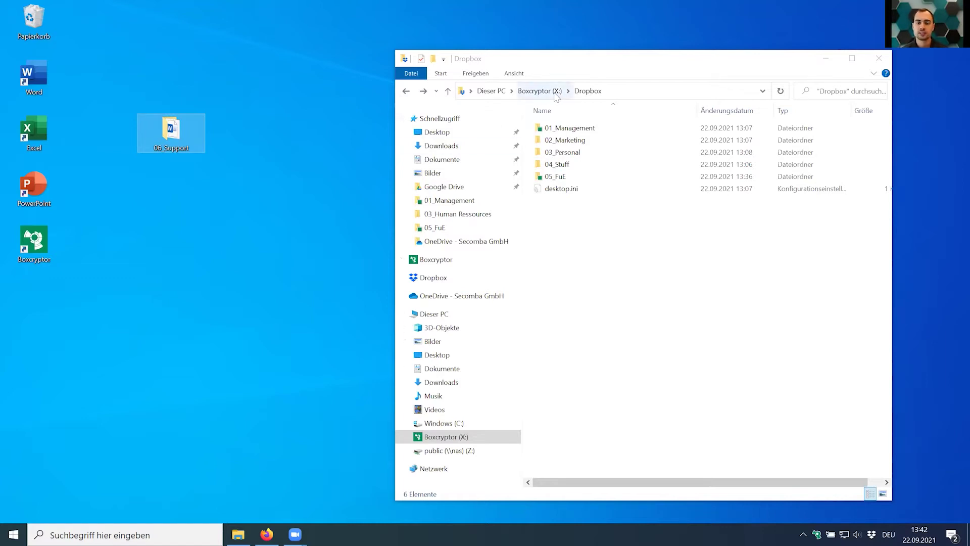
Copy the 06_Support folder into the Boxcryptor Dropbox folder as an encrypted folder.
drag(193, 153, 611, 252)
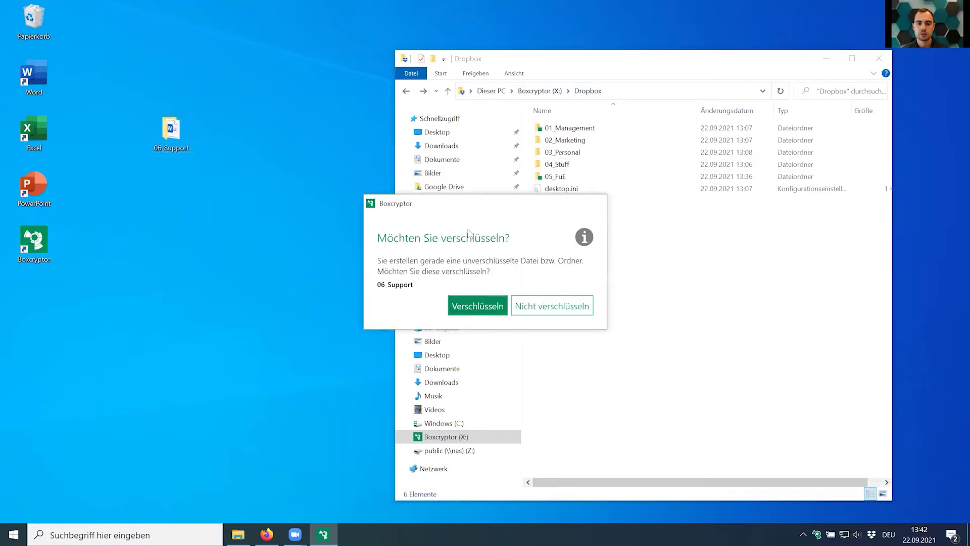
click(478, 308)
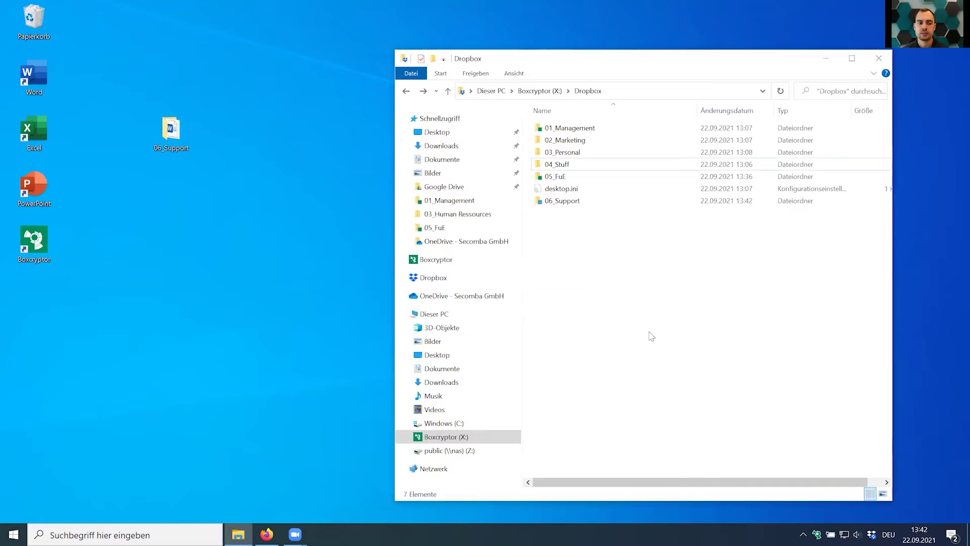
click(564, 206)
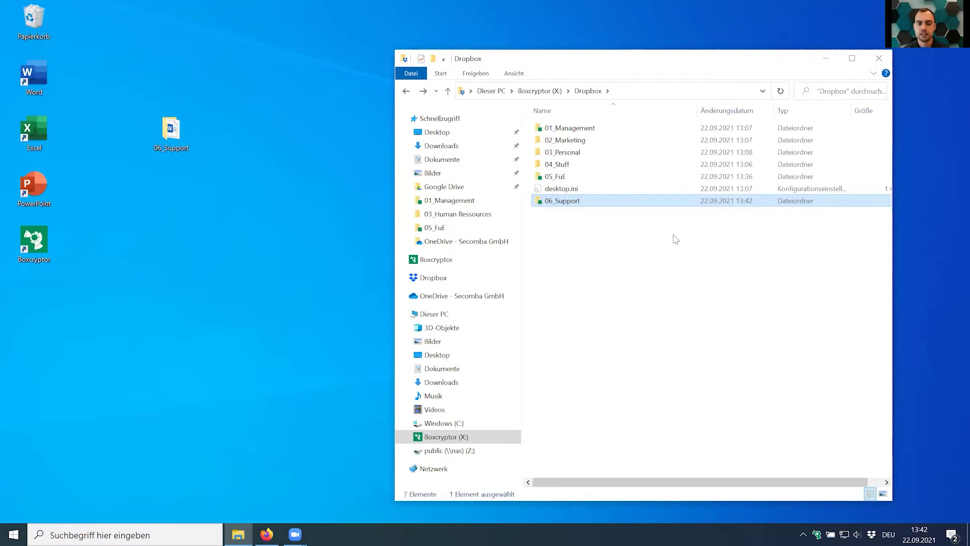
Open the copied 06_Support to check test.docx, then return to the Dropbox folder.
double_click(576, 200)
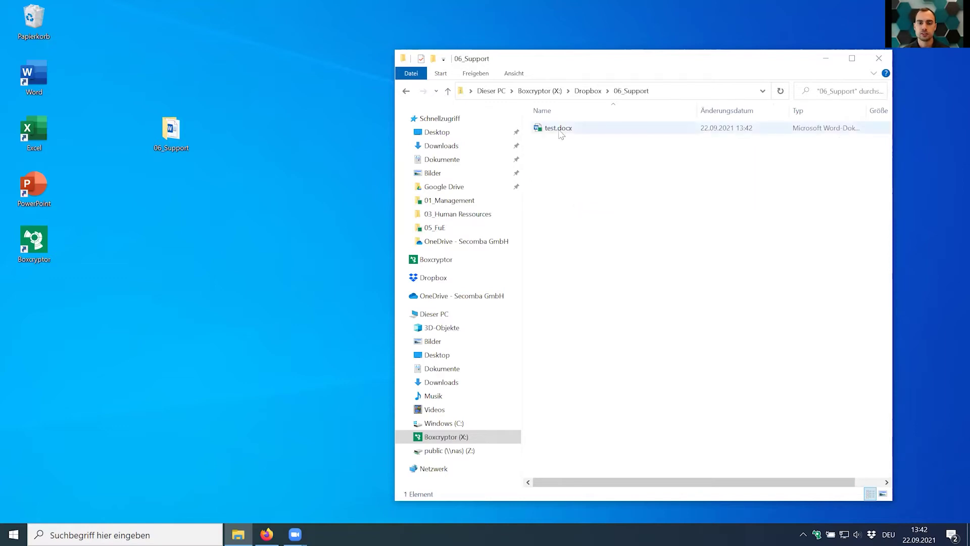
key(alt+Left)
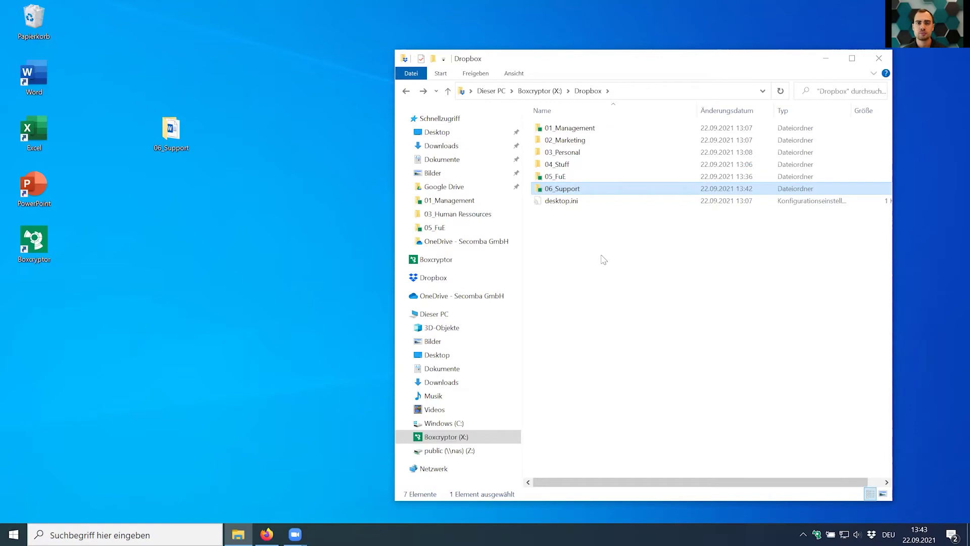
click(604, 260)
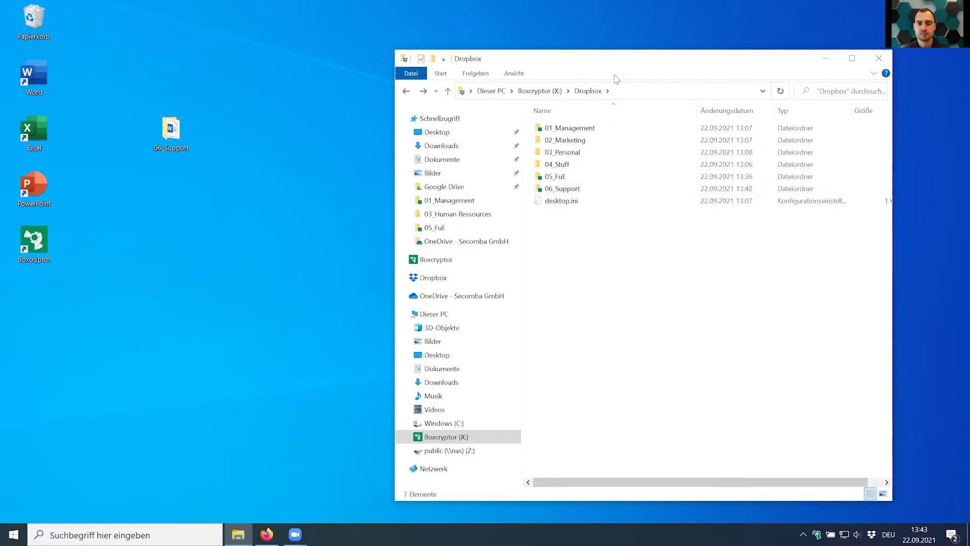
Move the Dropbox window up-left and briefly look inside 01_Management before returning.
drag(613, 67, 470, 42)
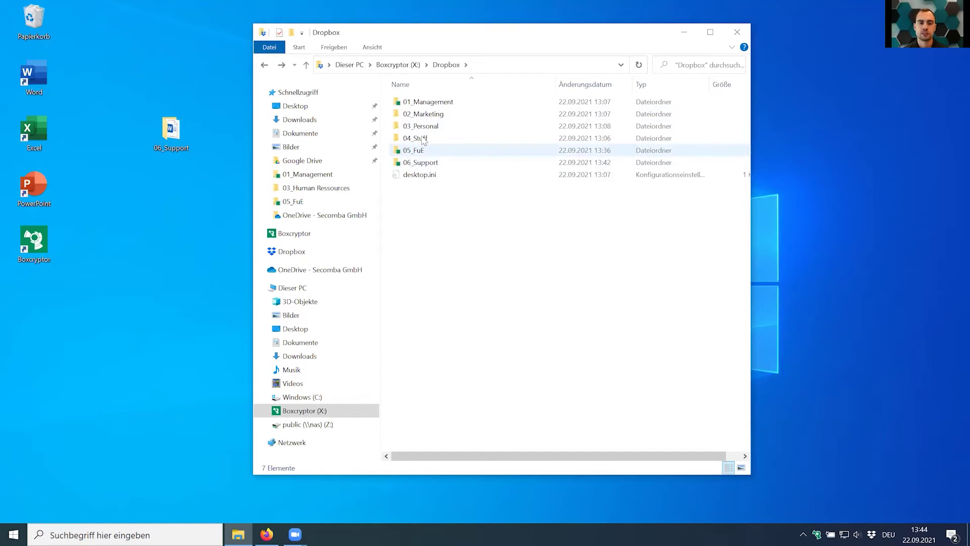
double_click(420, 103)
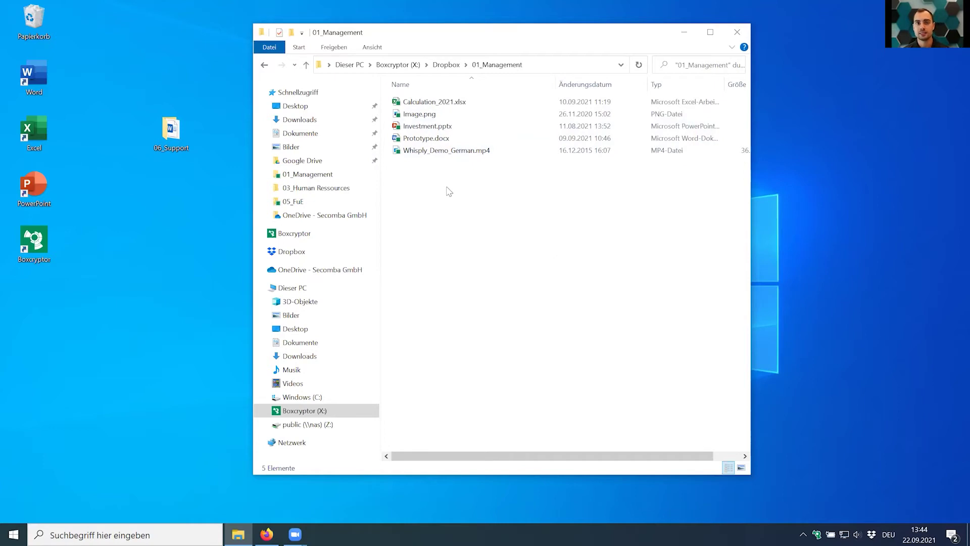
key(alt+Left)
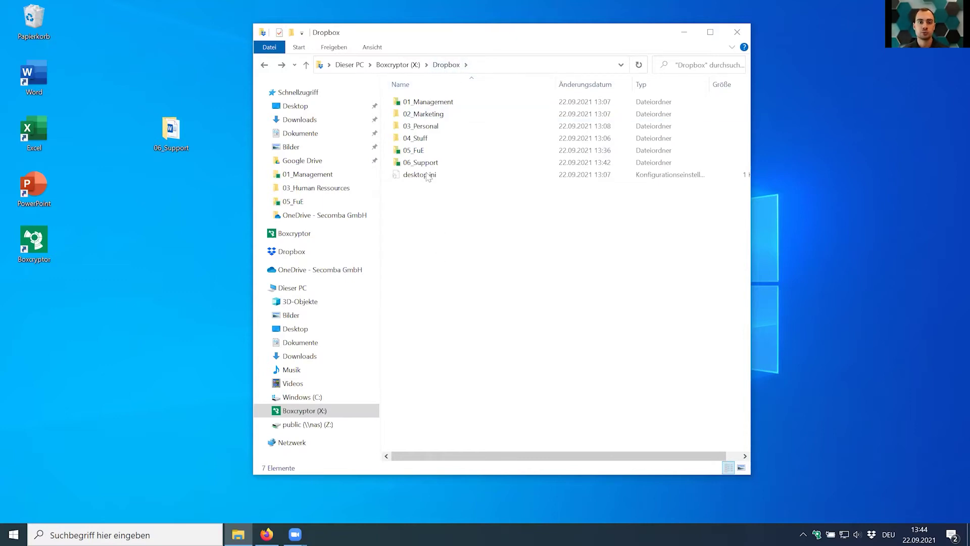
right_click(430, 102)
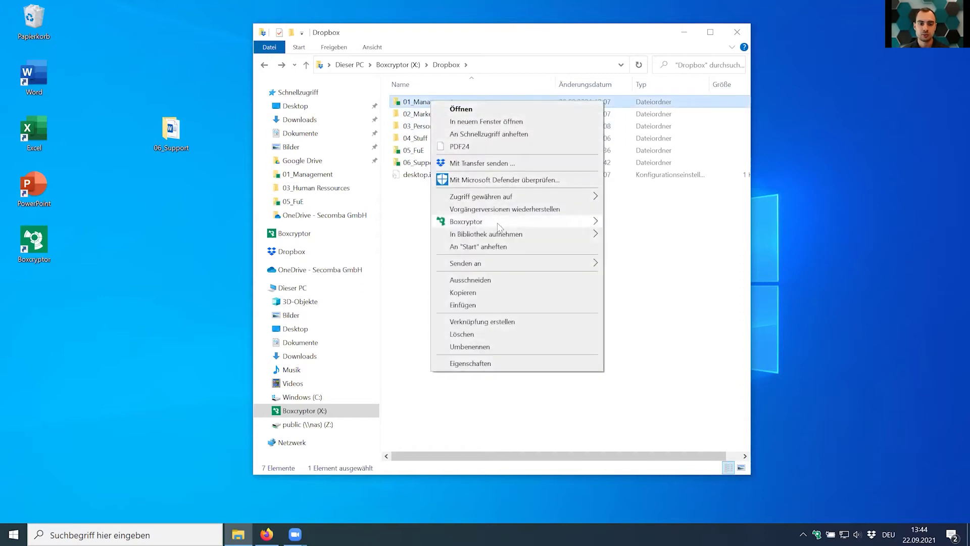
mouse_move(499, 227)
click(652, 274)
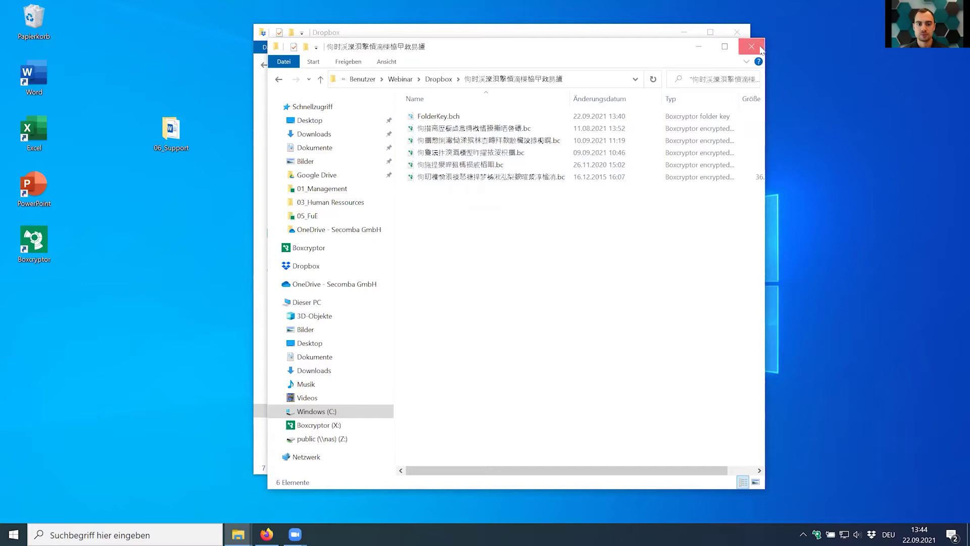
click(751, 46)
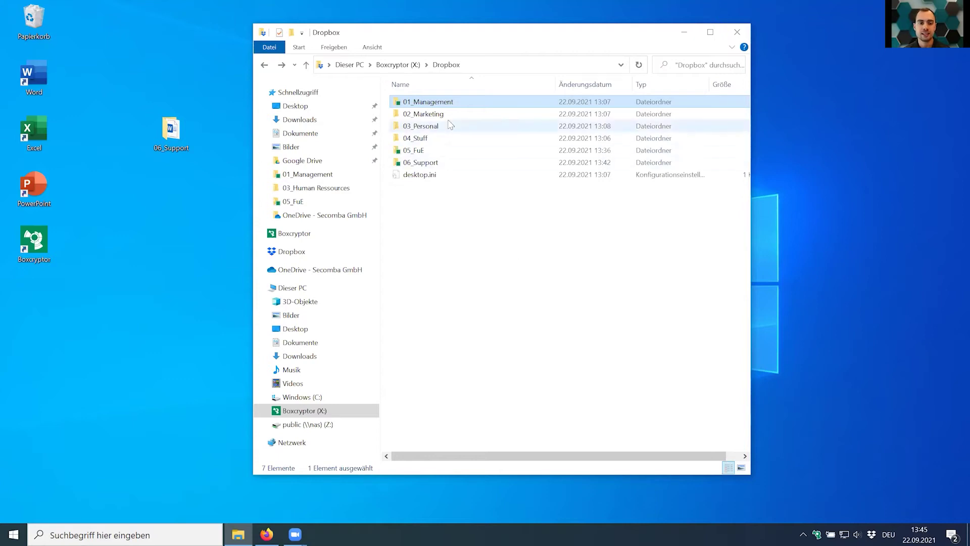
Open Boxcryptor's Berechtigungen verwalten for the 01_Management folder.
right_click(442, 106)
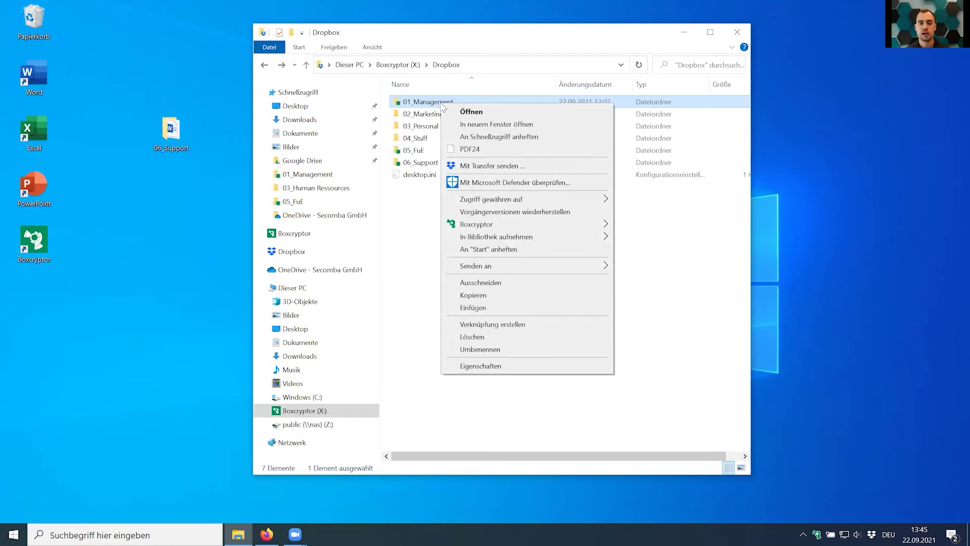
mouse_move(501, 226)
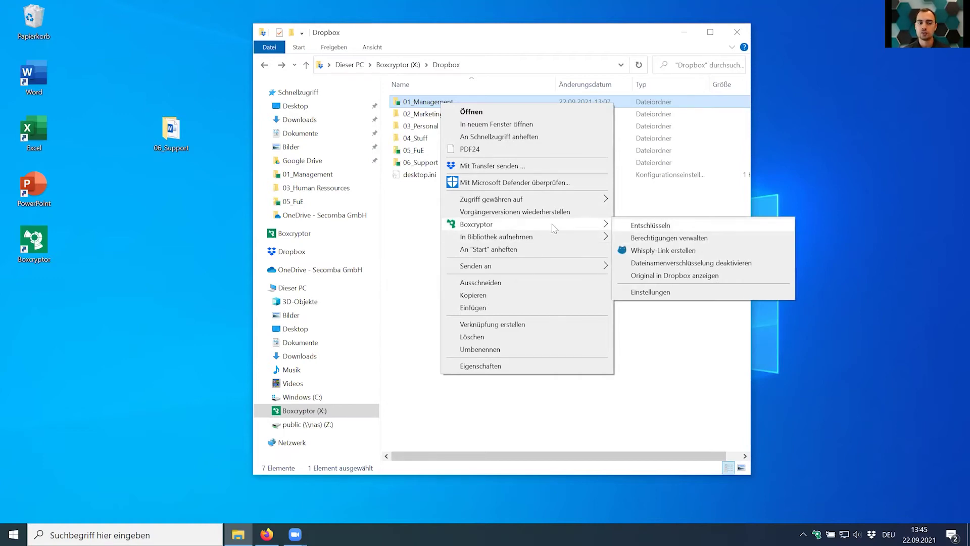
click(665, 241)
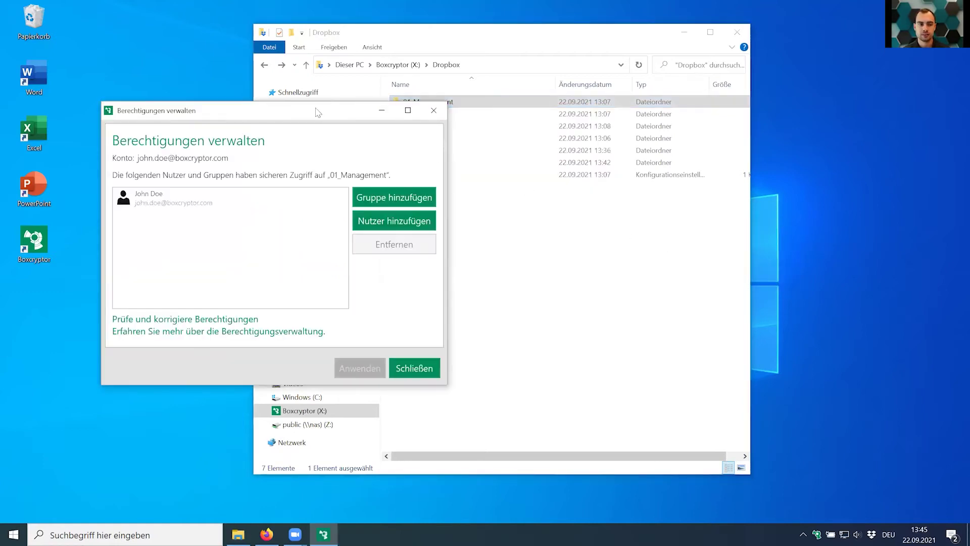
Add a second user by e-mail address to 01_Management's access list and apply the change.
drag(317, 115, 582, 216)
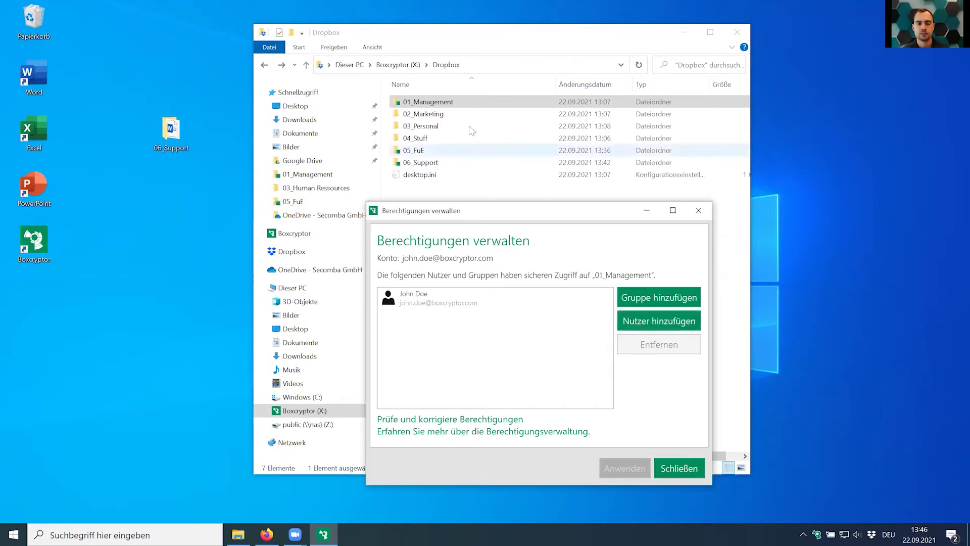
click(652, 331)
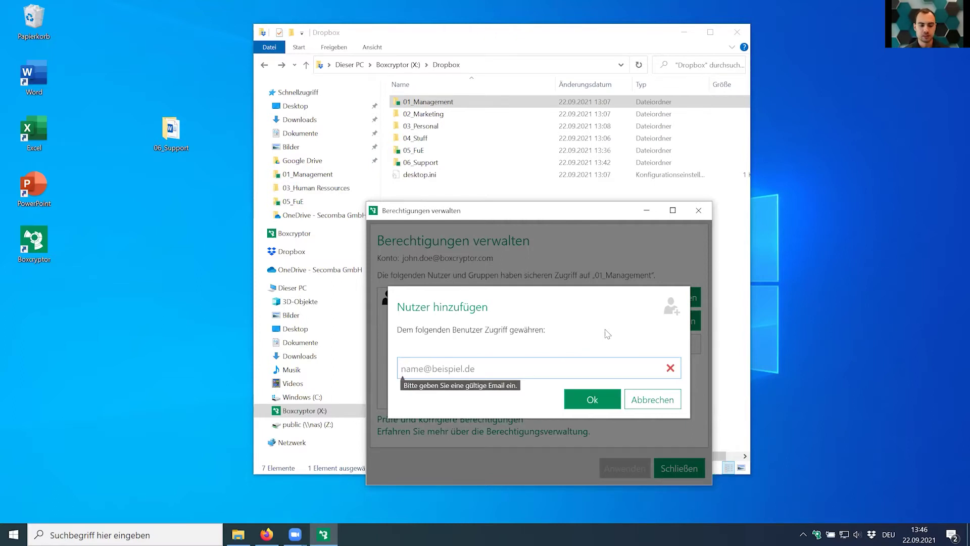
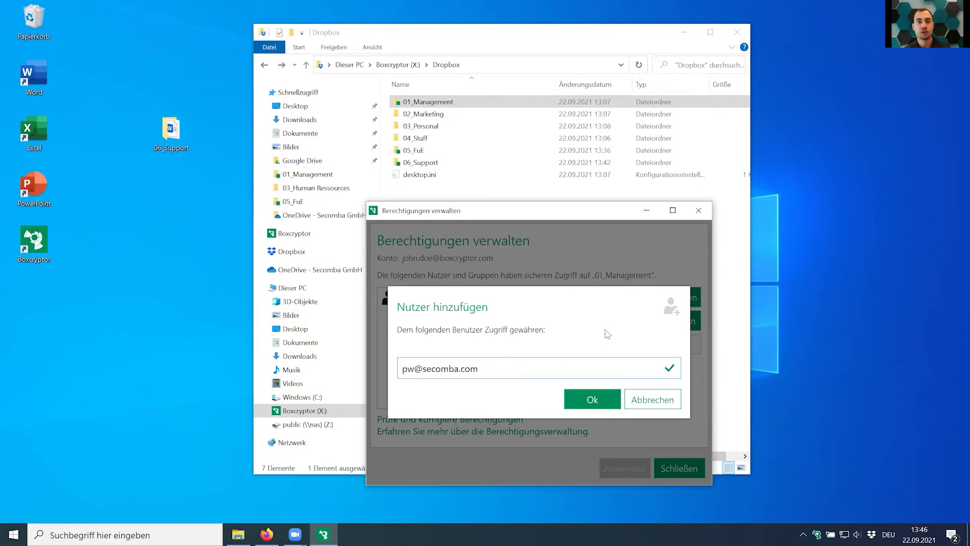
click(599, 394)
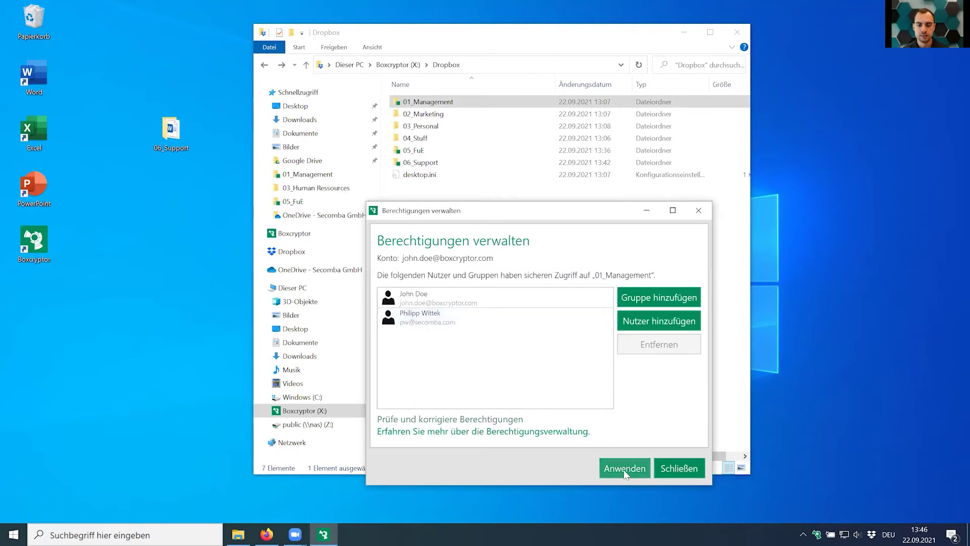
click(623, 469)
click(637, 430)
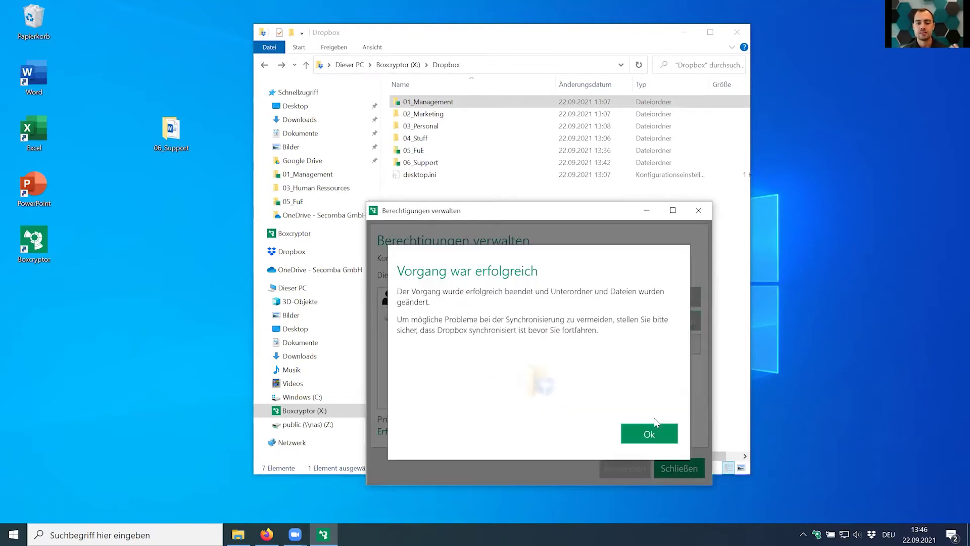
click(649, 434)
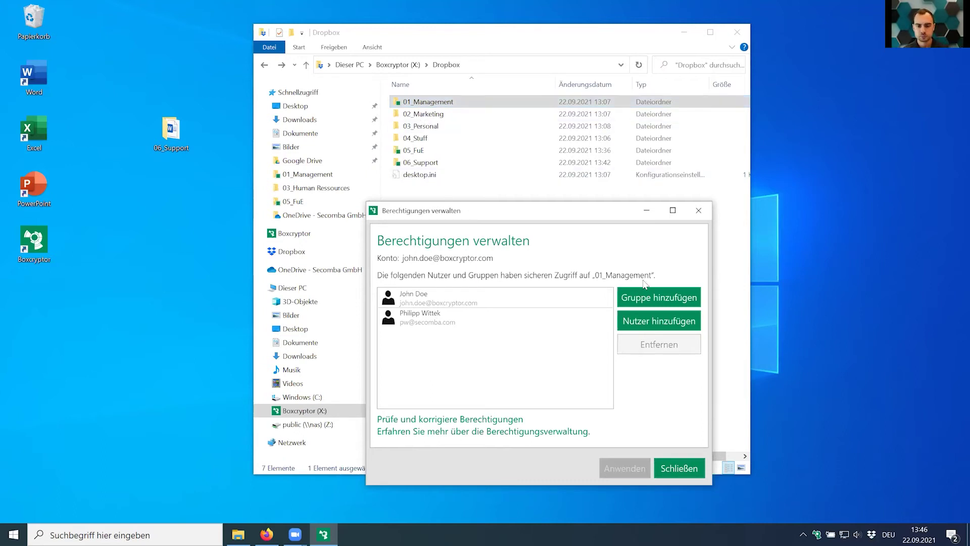
Add the Extern_Test group to 01_Management's permissions, apply it, and close the permissions window.
click(658, 297)
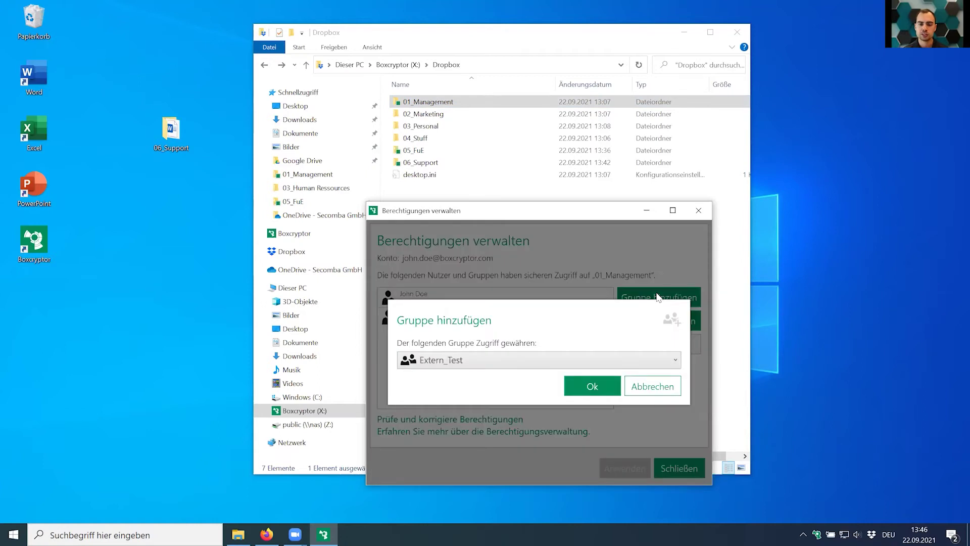
click(599, 356)
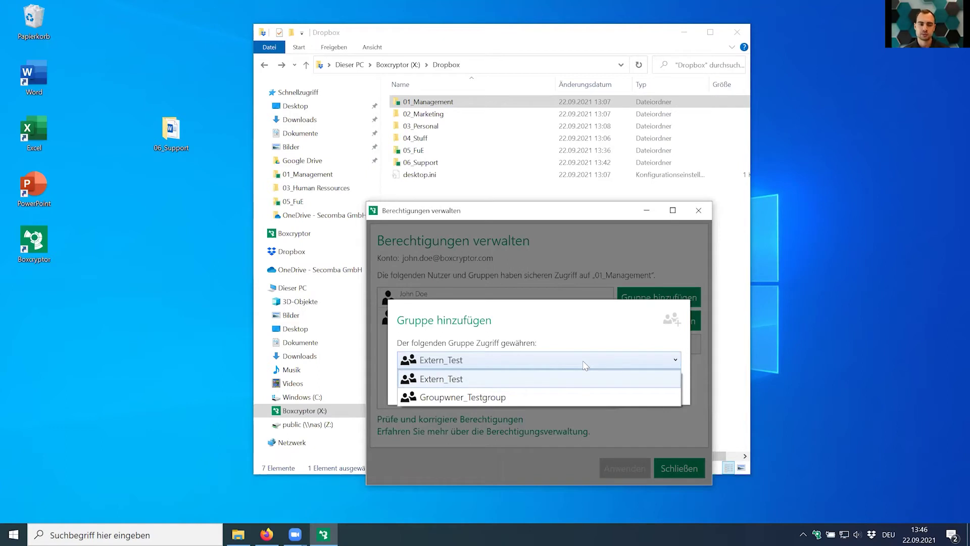
click(571, 343)
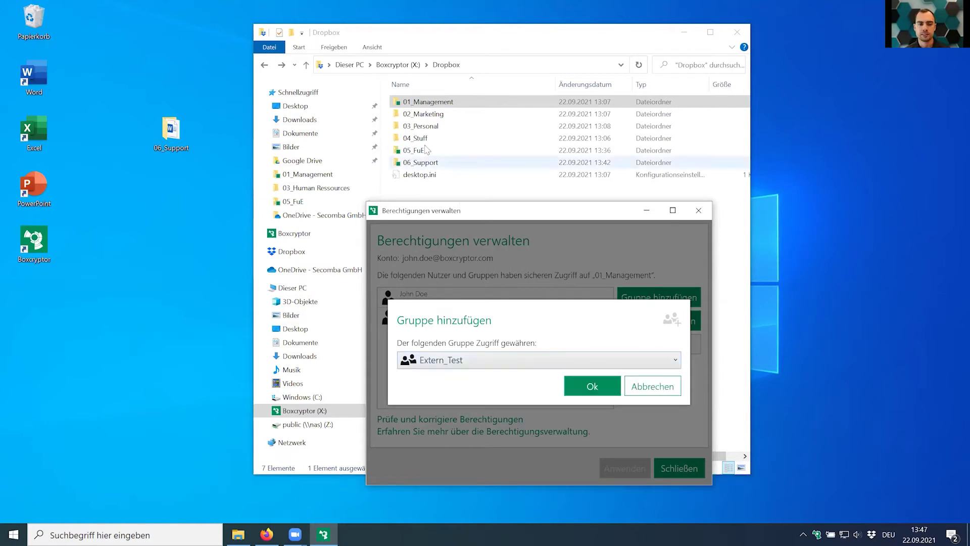
click(431, 363)
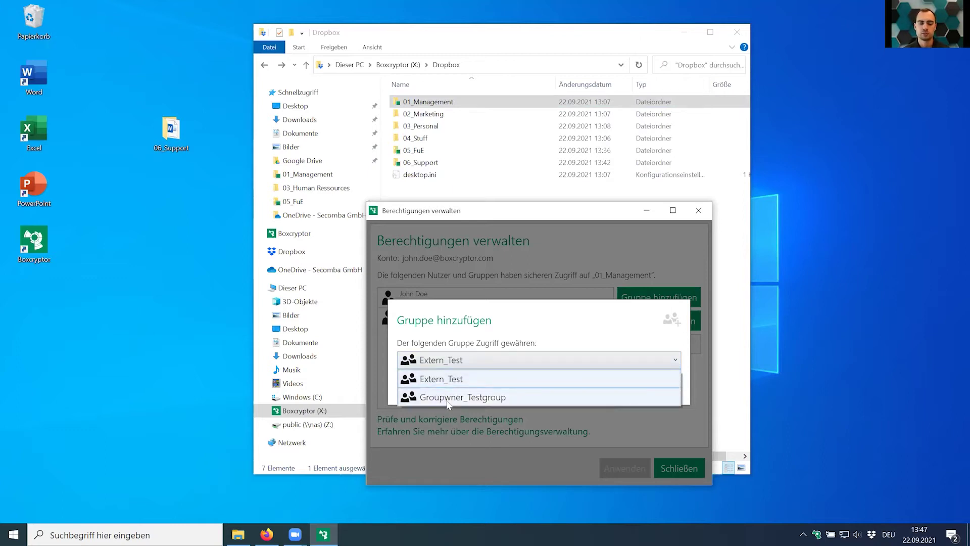
click(479, 380)
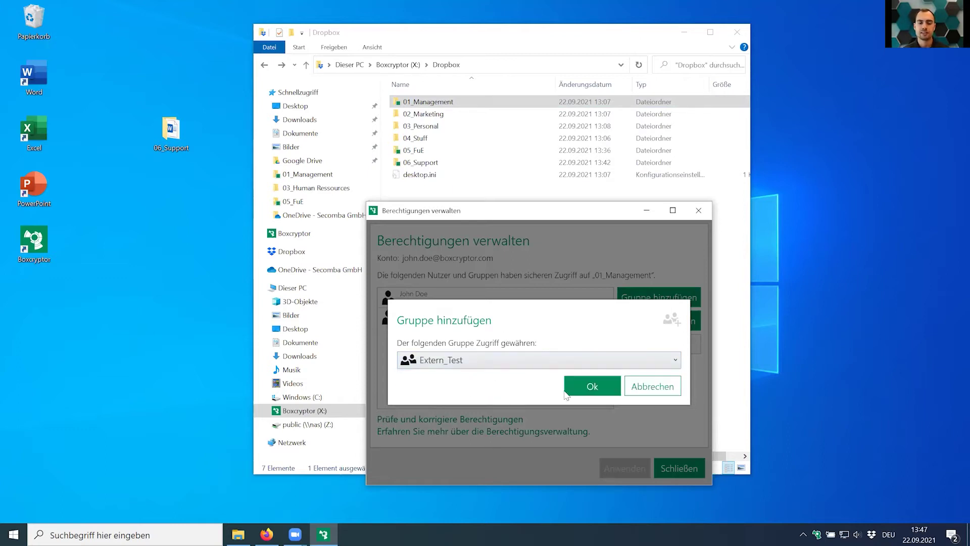
click(582, 394)
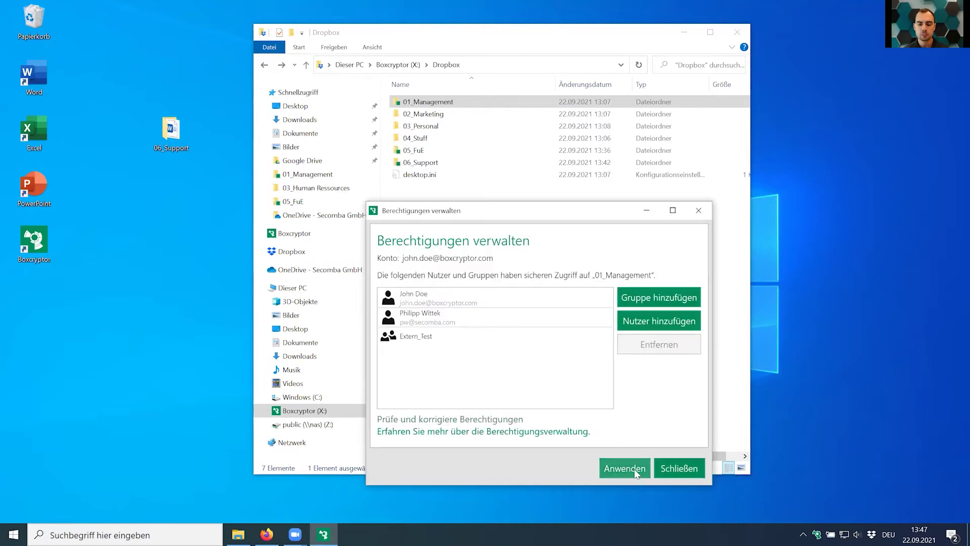
click(629, 467)
click(628, 431)
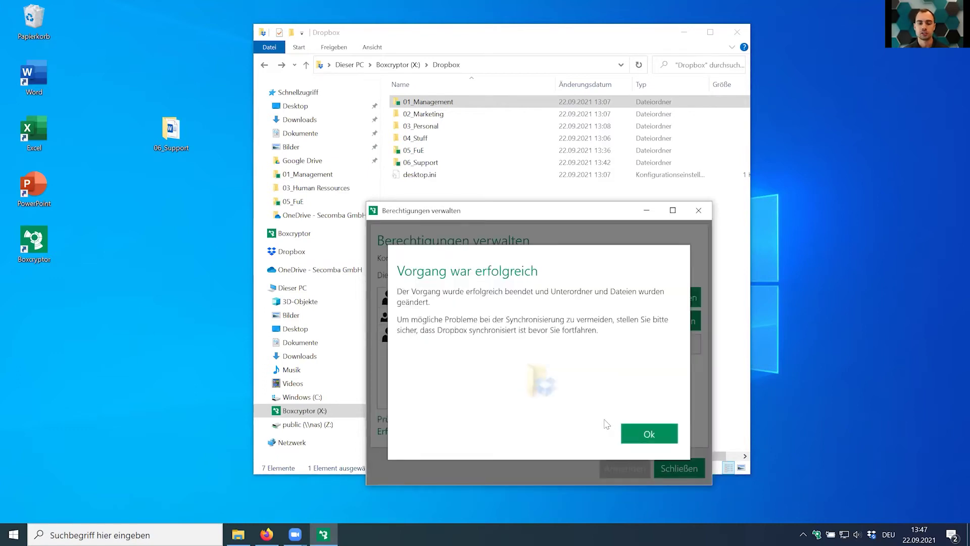
click(642, 434)
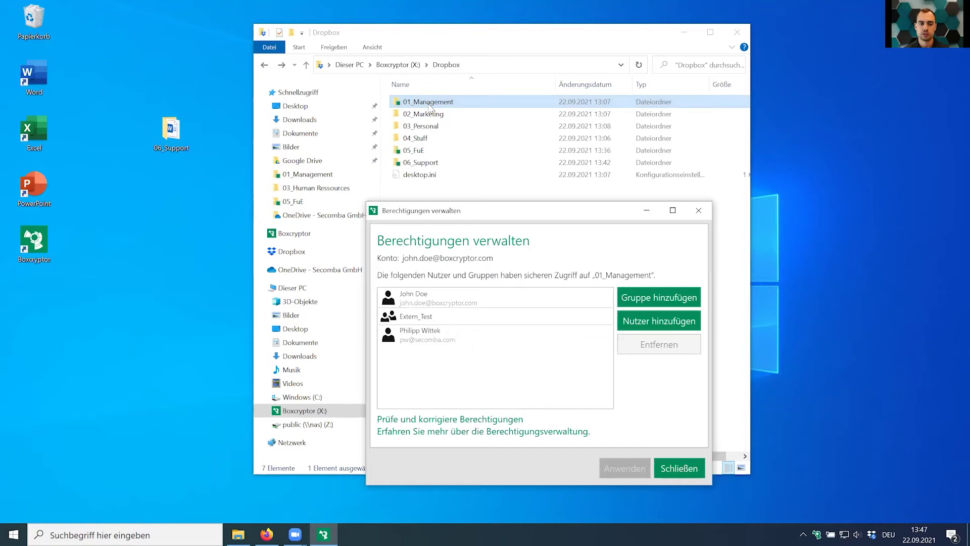
click(698, 211)
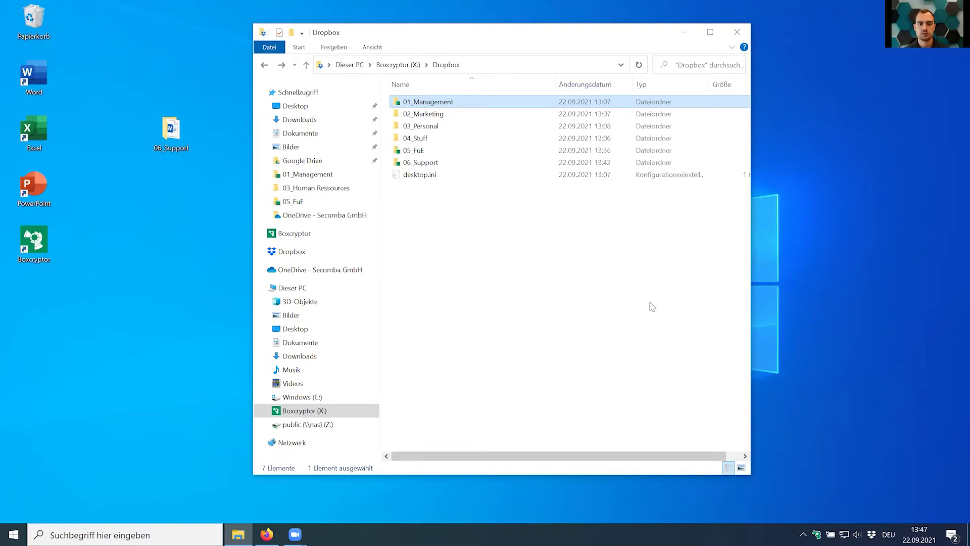
Open 01_Management in the Dropbox folder to list its files.
double_click(446, 102)
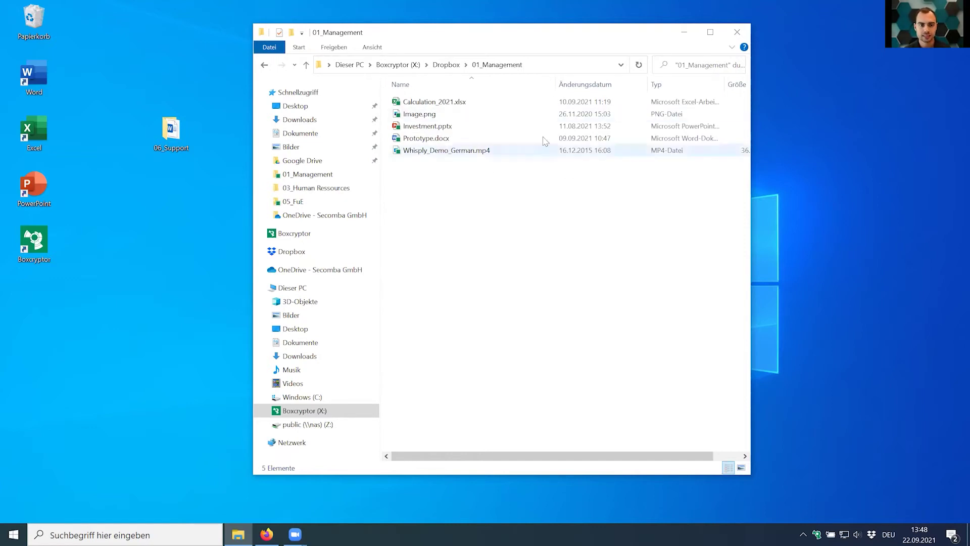
double_click(423, 127)
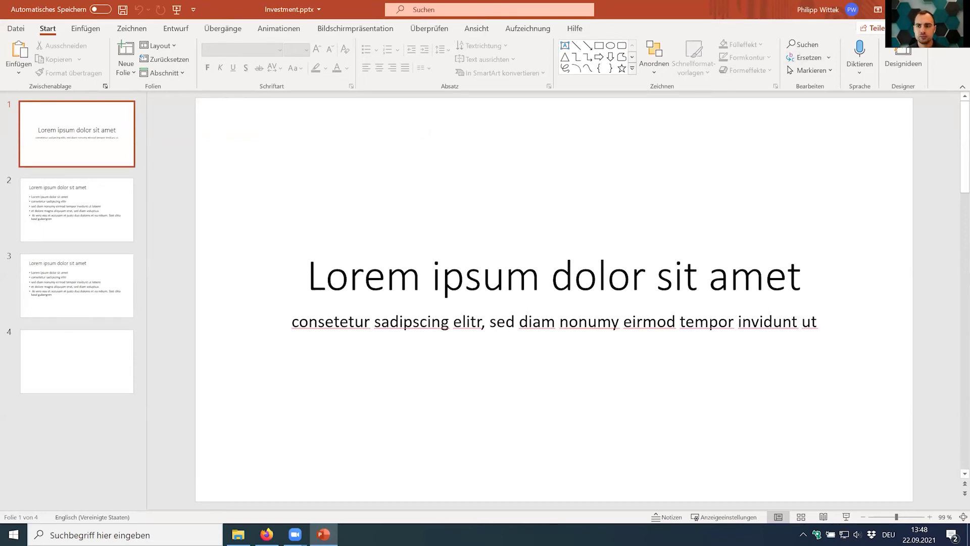
key(alt+F4)
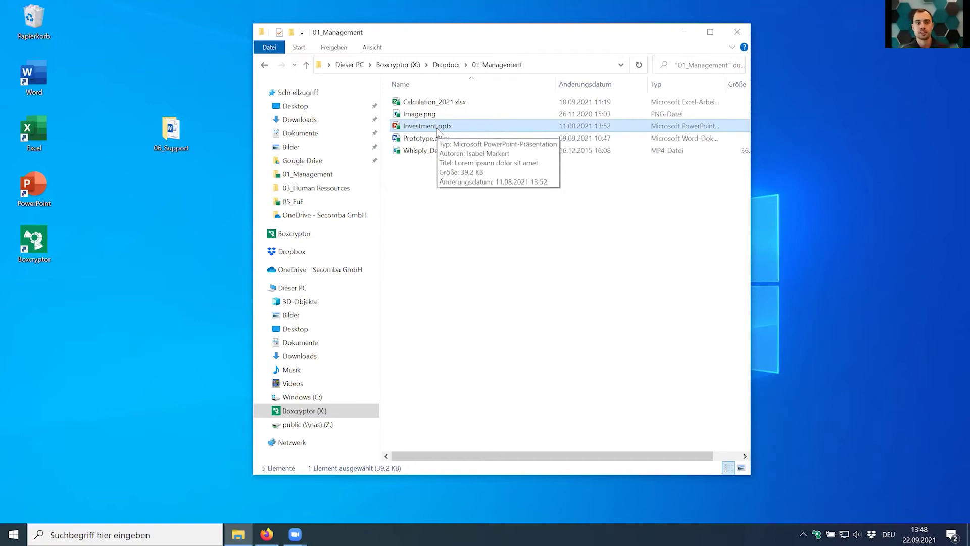
Create a Whisply link for Investment.pptx via the Boxcryptor context menu, confirming the open-files notice.
right_click(438, 131)
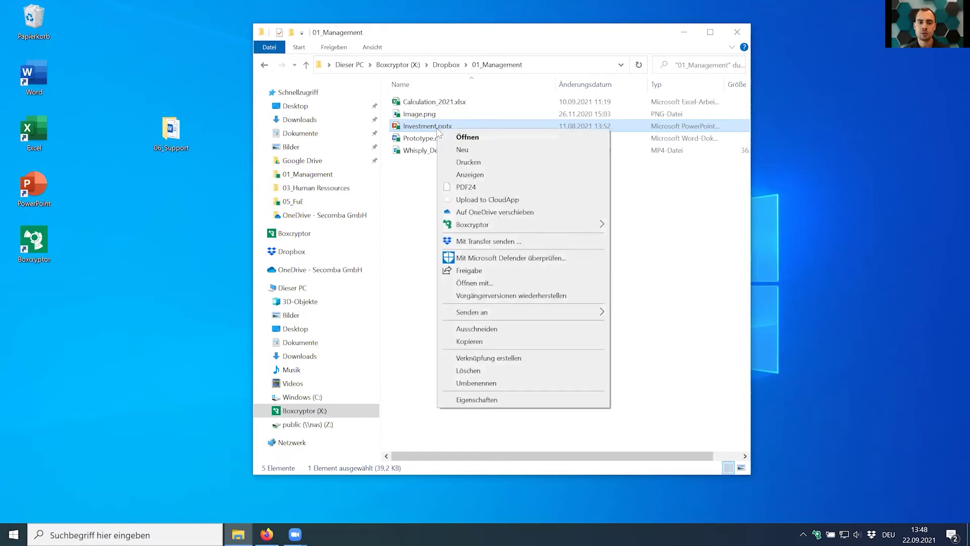
mouse_move(474, 226)
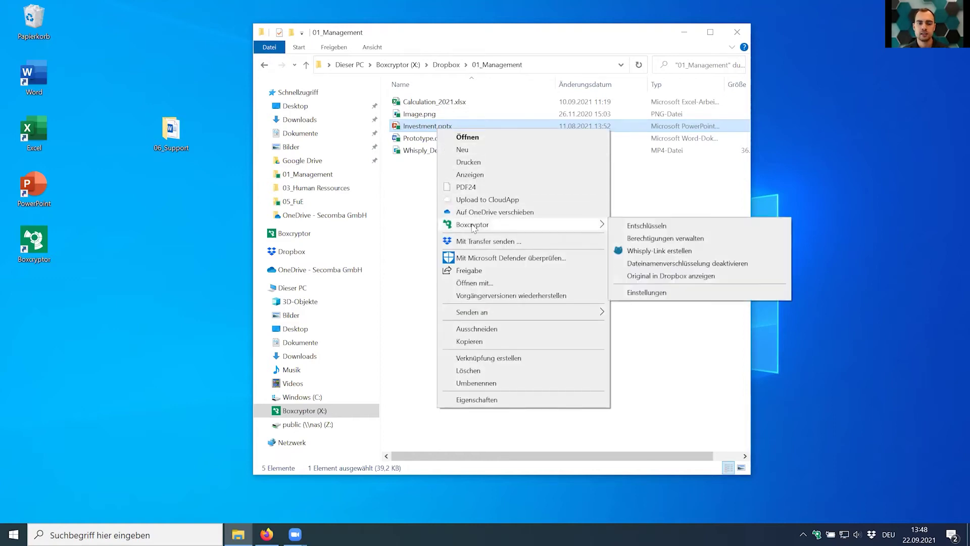
click(673, 261)
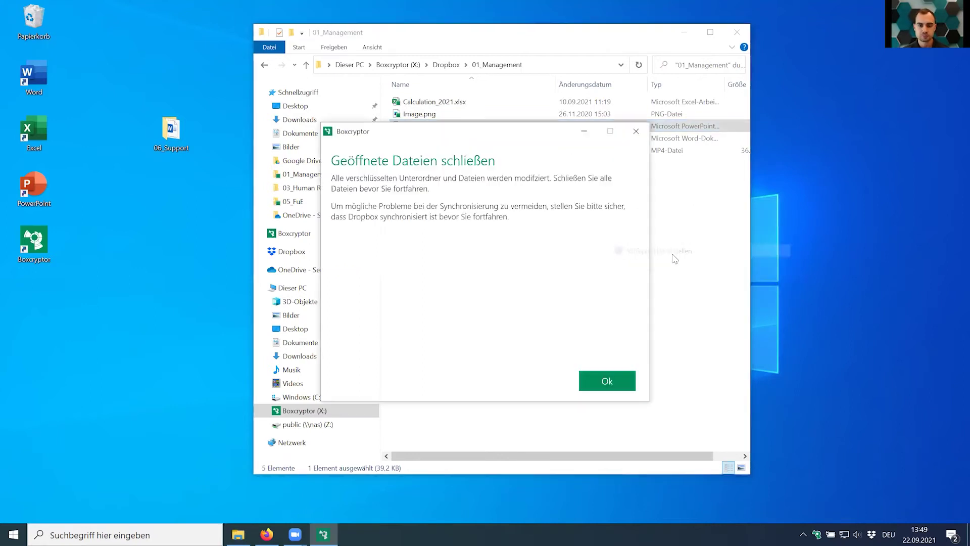
click(628, 379)
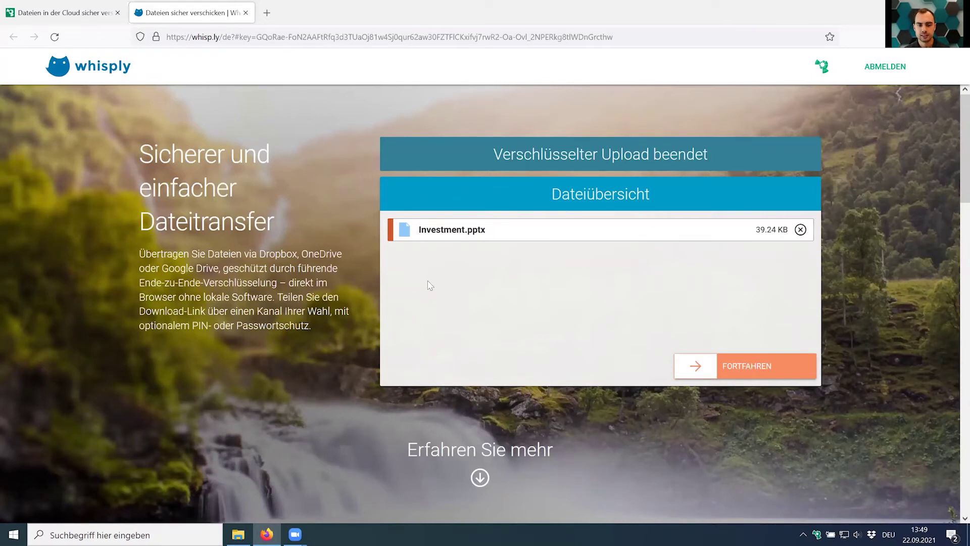
Keep the 12-hour expiry with one-time download off, and choose the Link & PIN security level.
click(756, 367)
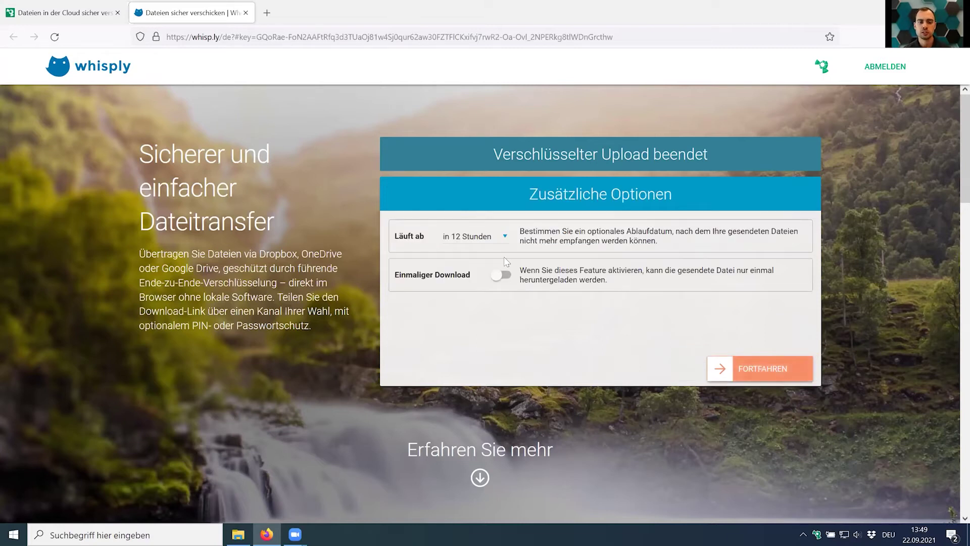
click(476, 238)
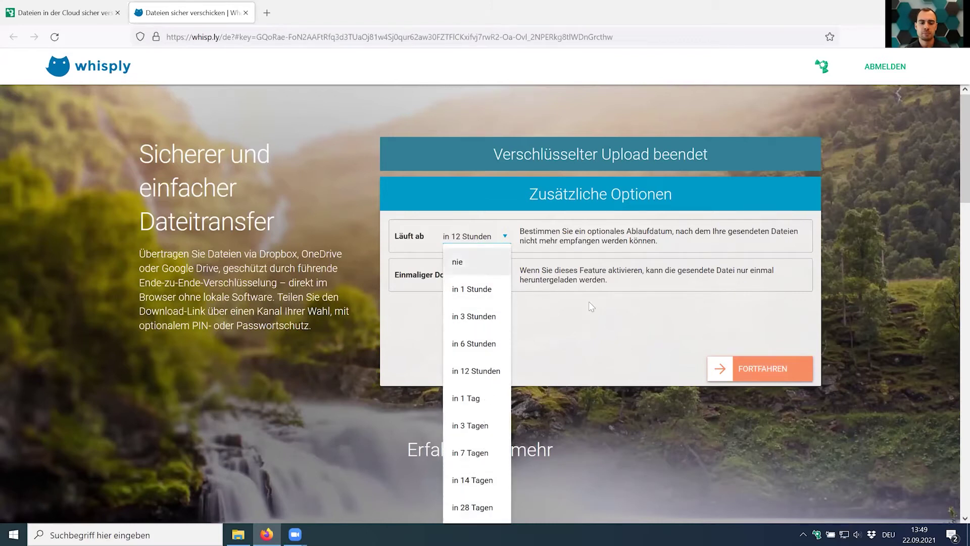
key(Escape)
click(501, 276)
click(502, 276)
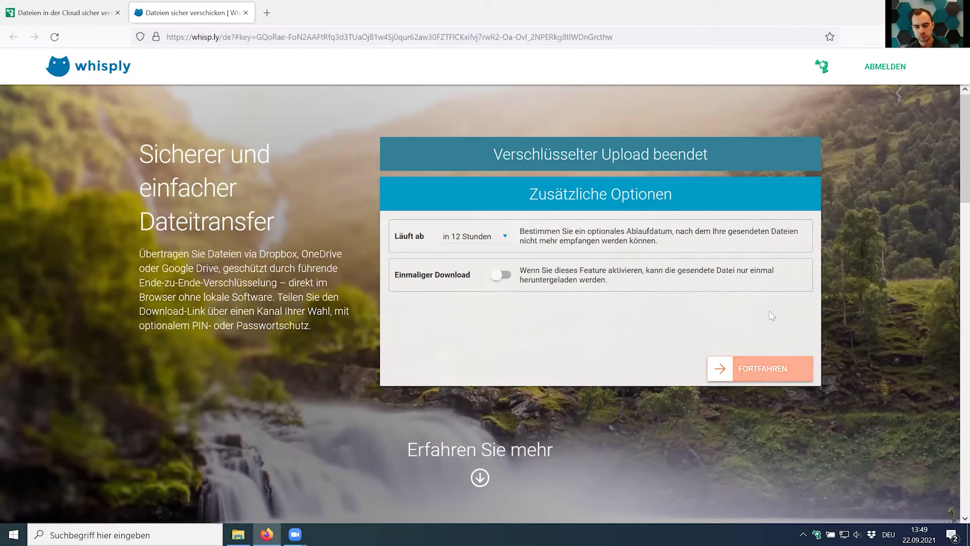
click(774, 371)
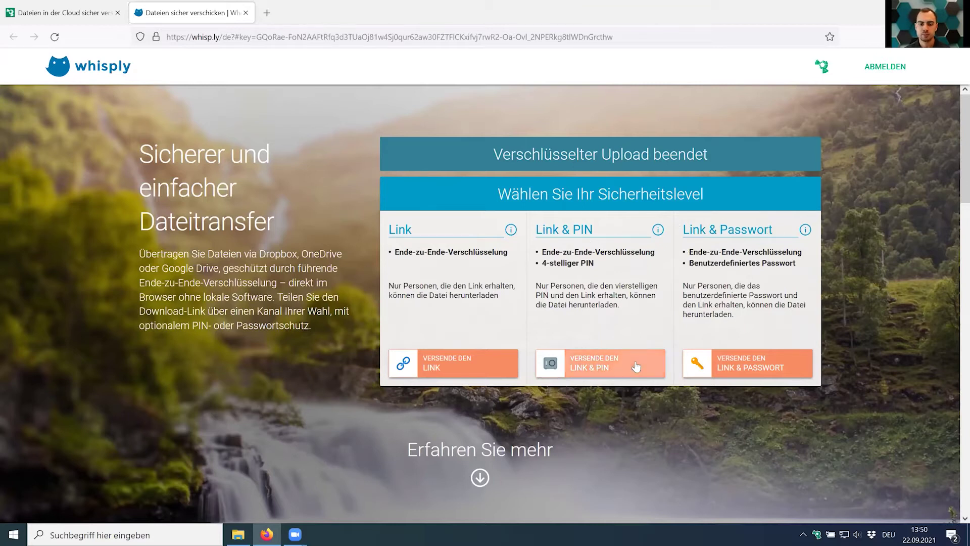
click(606, 368)
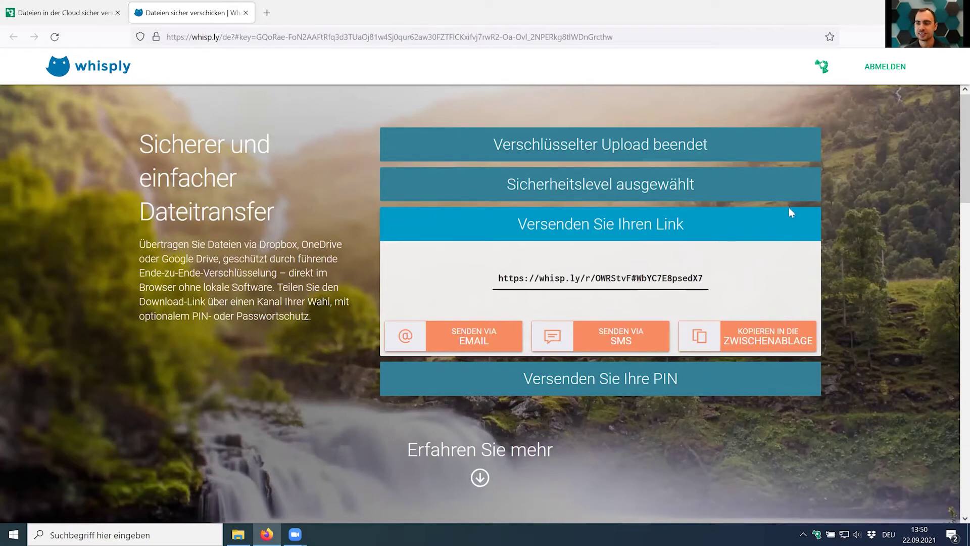
Copy the download link and place Whisply and a private Firefox window side by side.
click(766, 341)
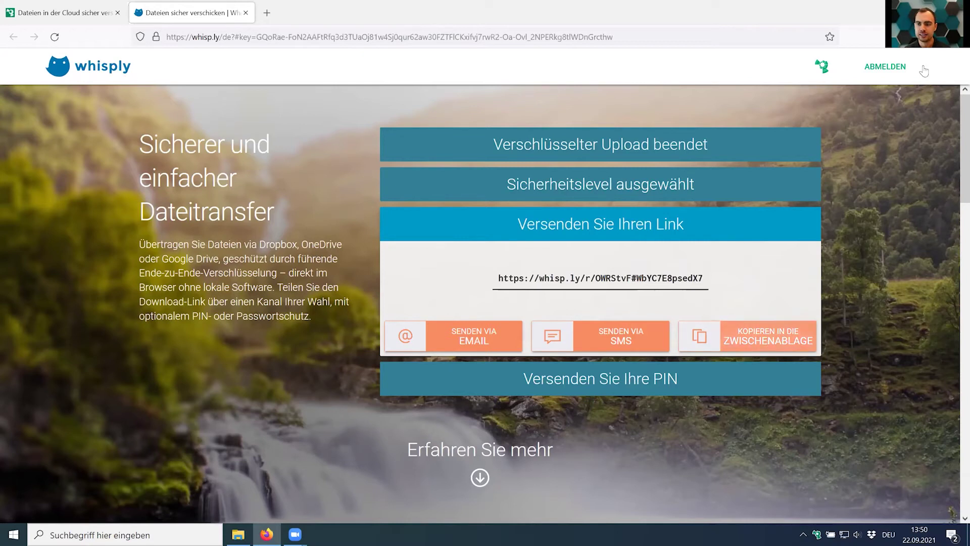
click(956, 36)
click(877, 119)
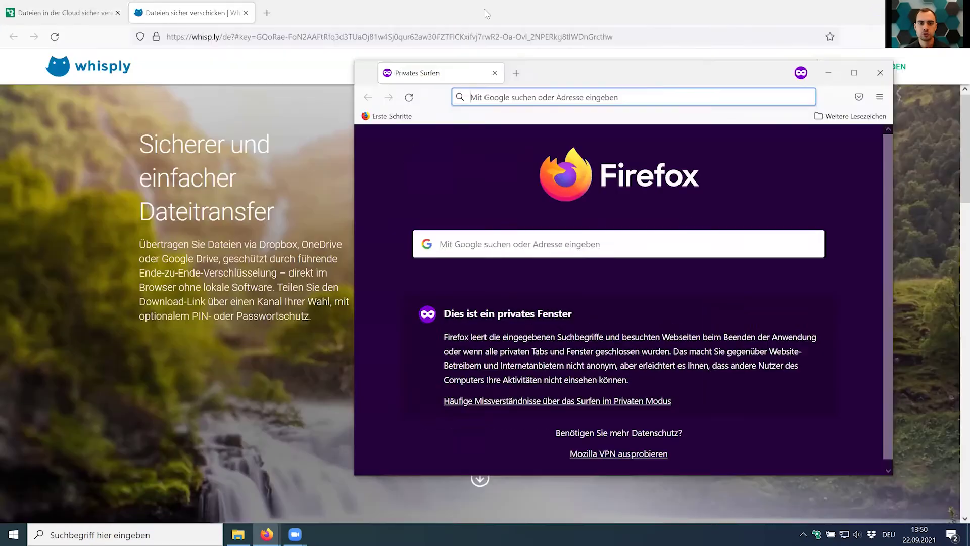
click(502, 18)
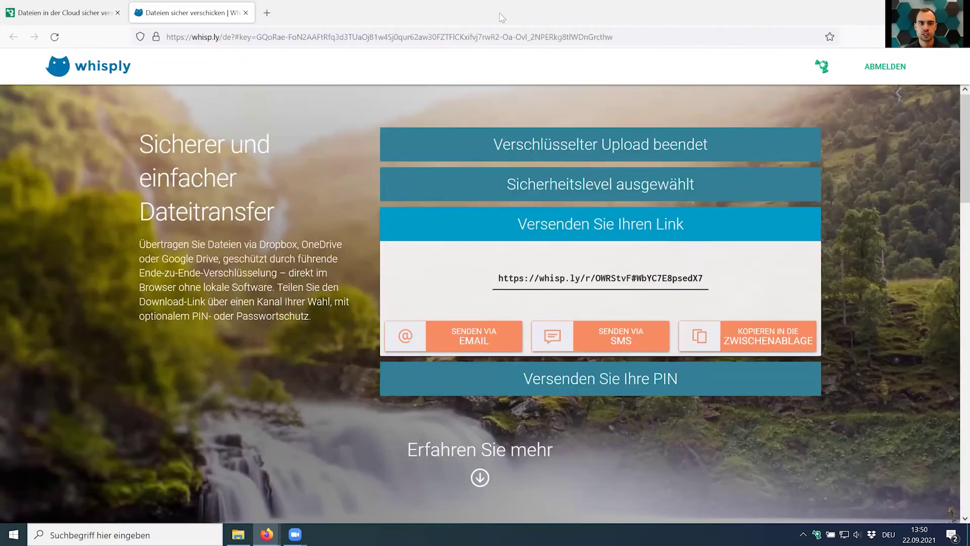
key(super+Left)
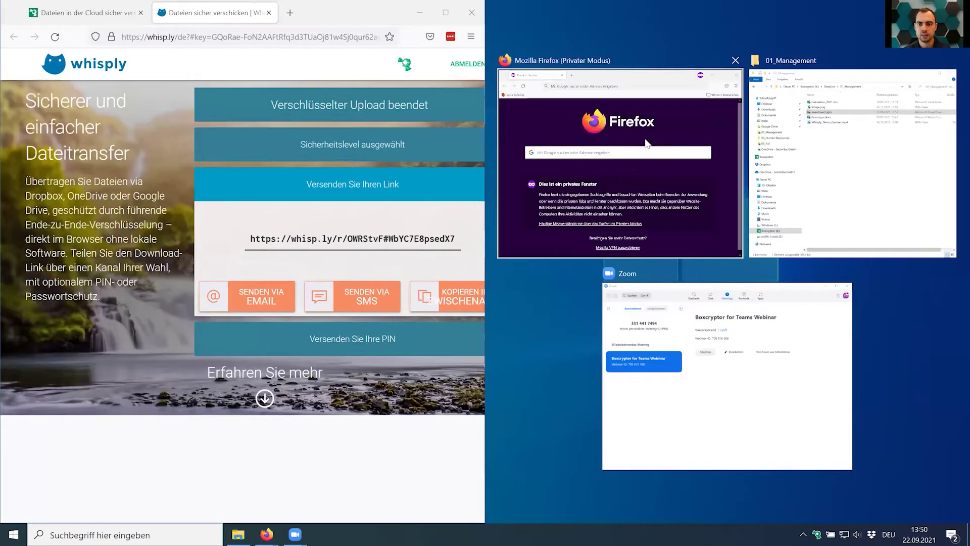
click(544, 132)
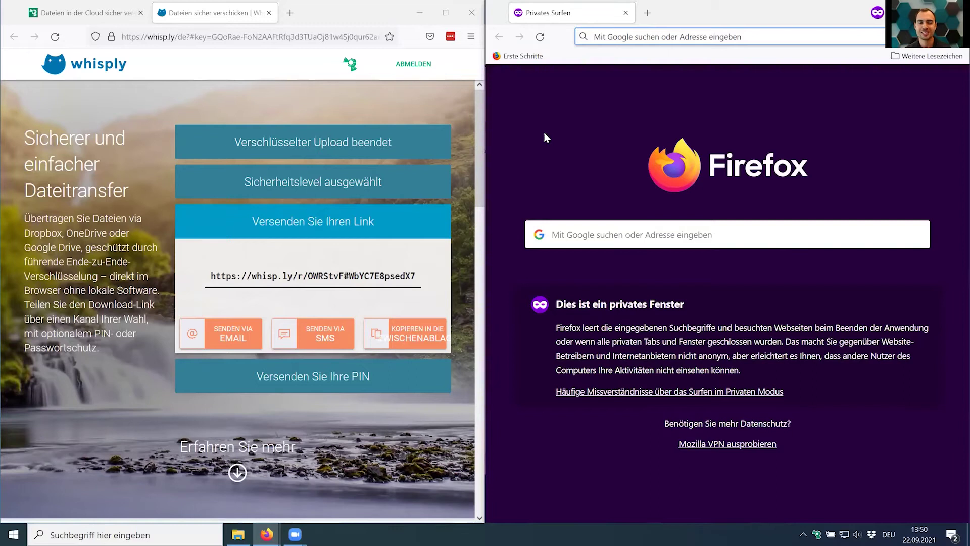
Reveal the transfer PIN and load the copied whisp.ly link in the private window.
click(422, 331)
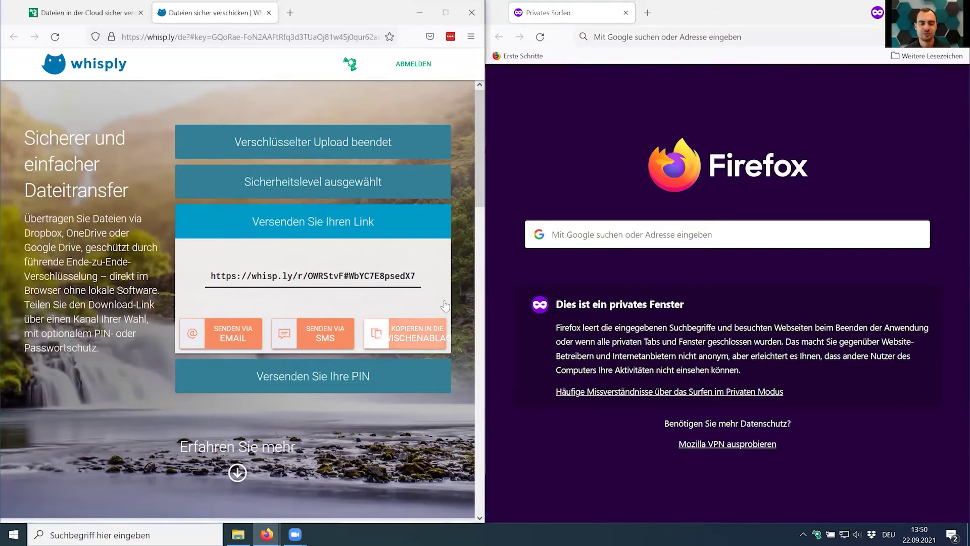
click(644, 40)
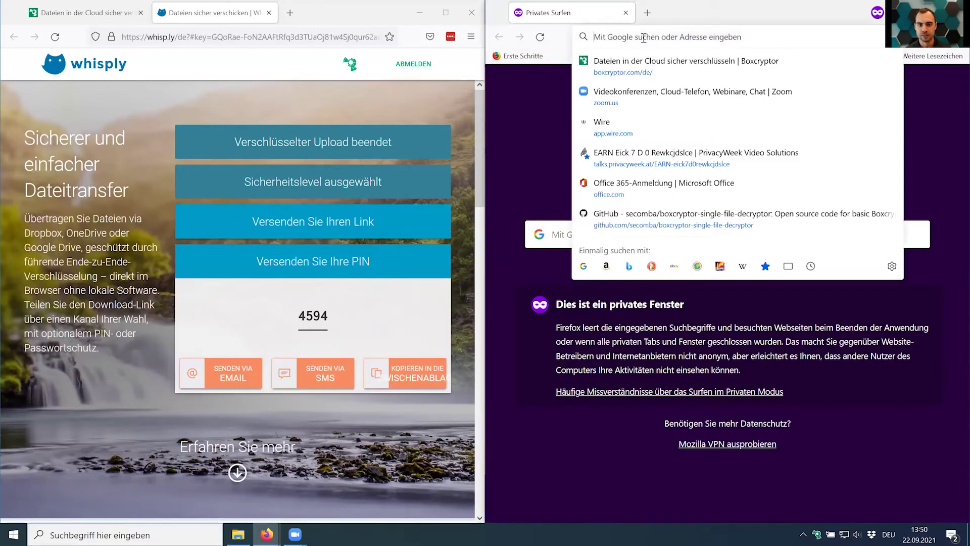
key(ctrl+v)
key(Return)
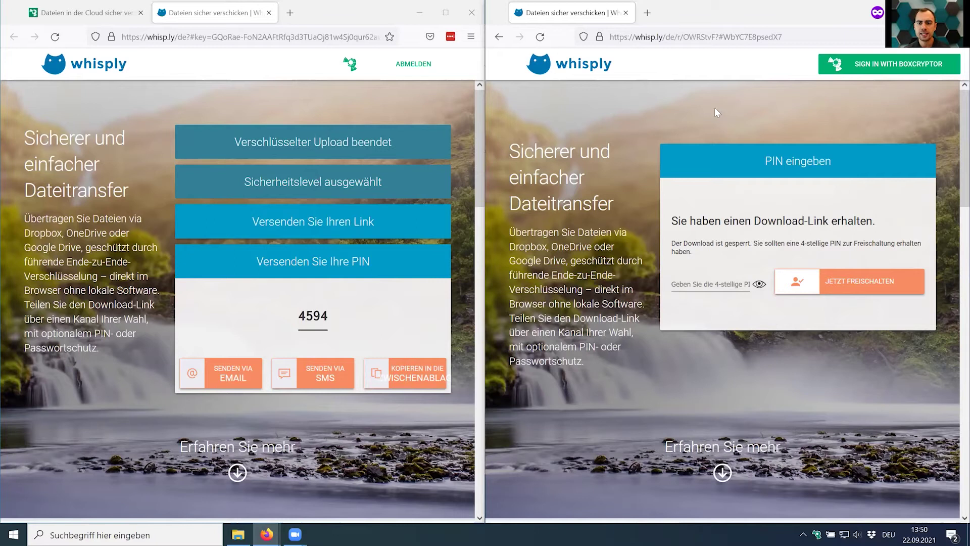
click(710, 285)
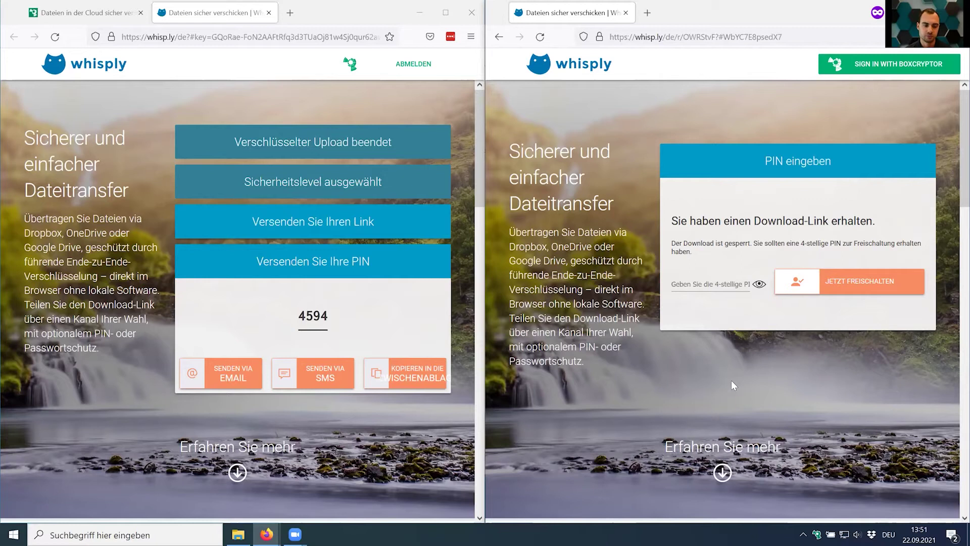
Unlock the transfer with the PIN, download Investment.pptx, and cancel opening the file.
text(4594)
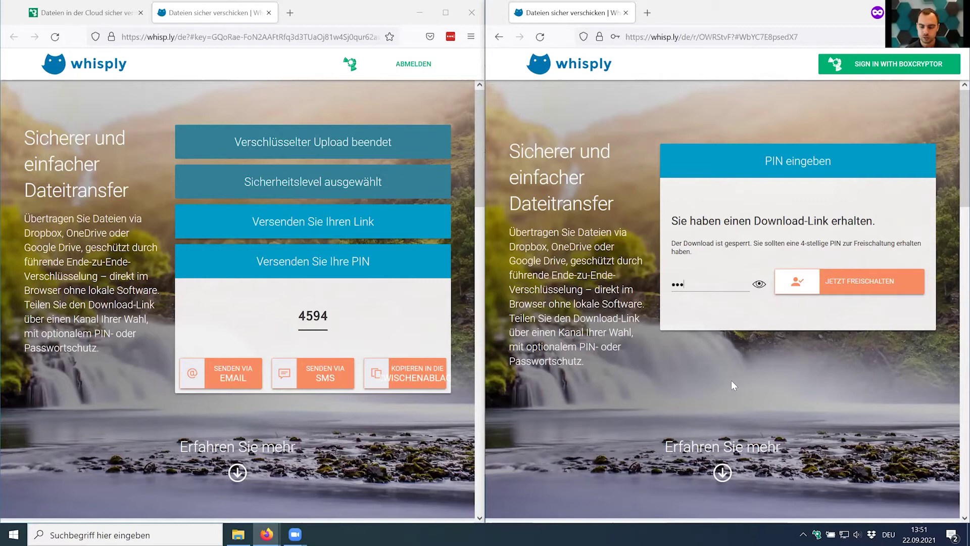
click(849, 283)
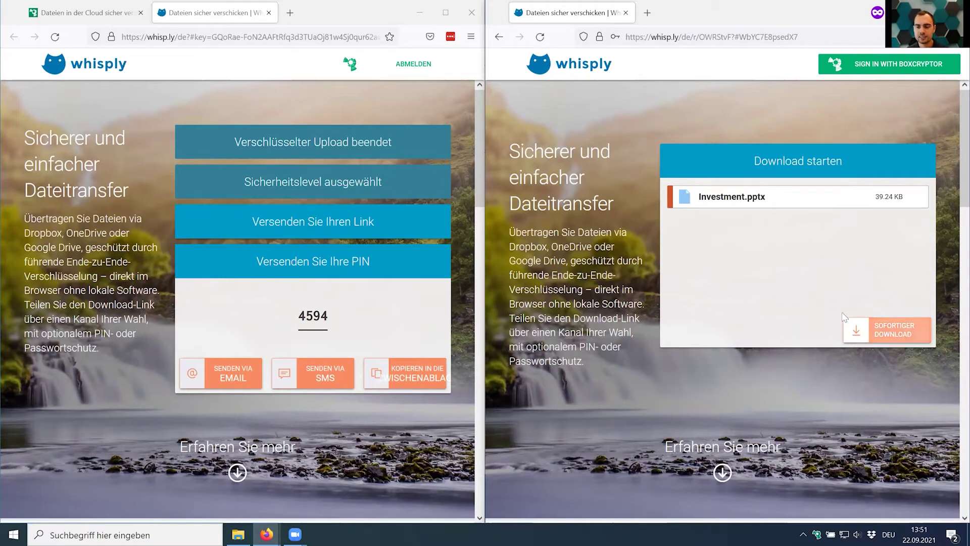
click(880, 333)
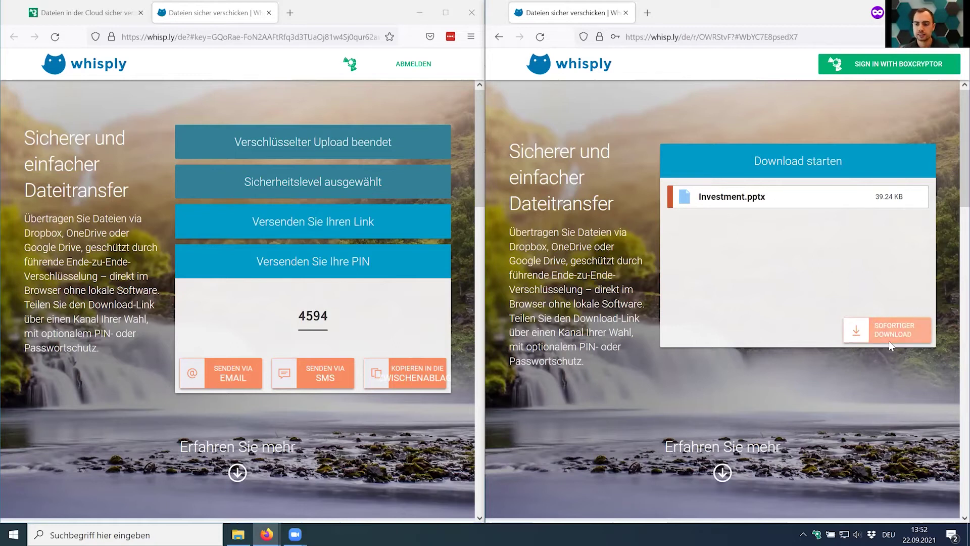
click(890, 342)
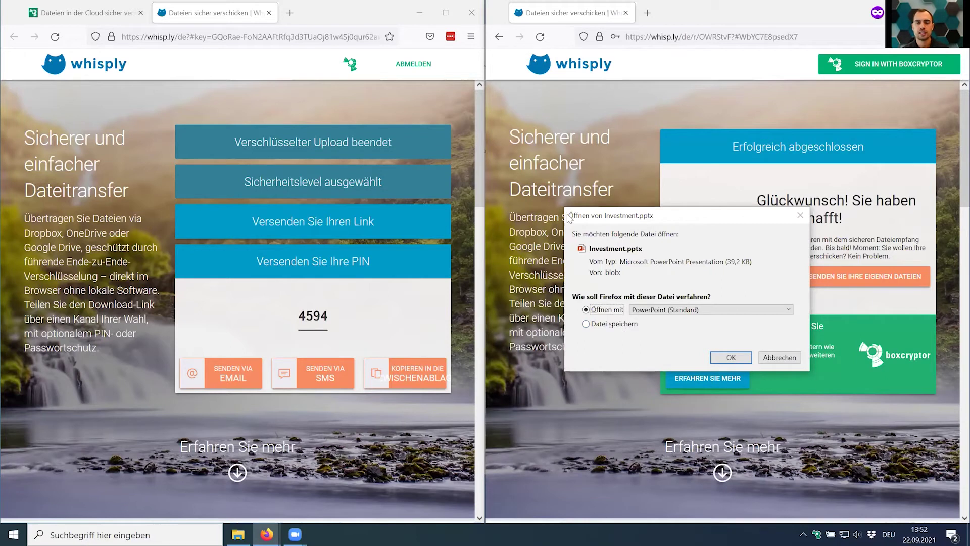
click(778, 358)
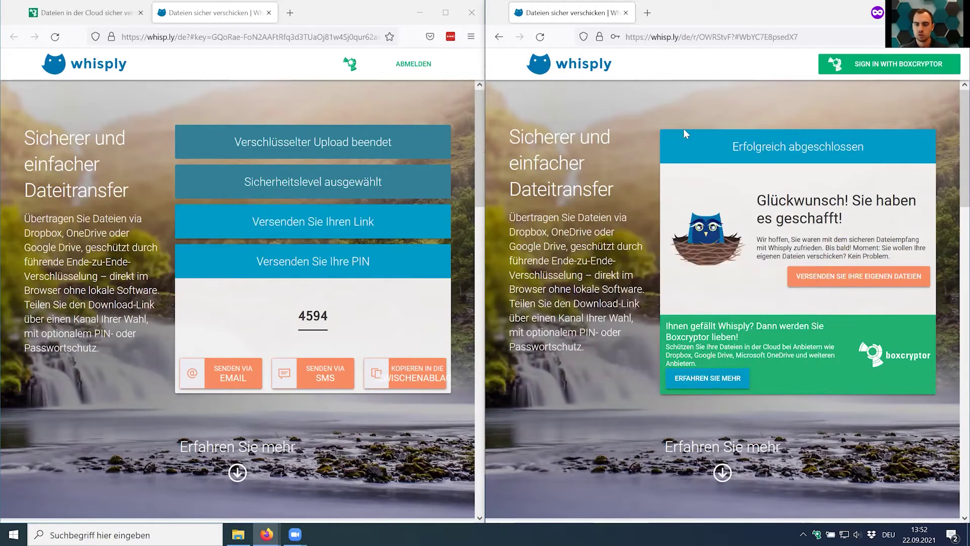
Close the private window and Whisply tab, minimize Firefox, and go up to the Dropbox folder.
key(ctrl+w)
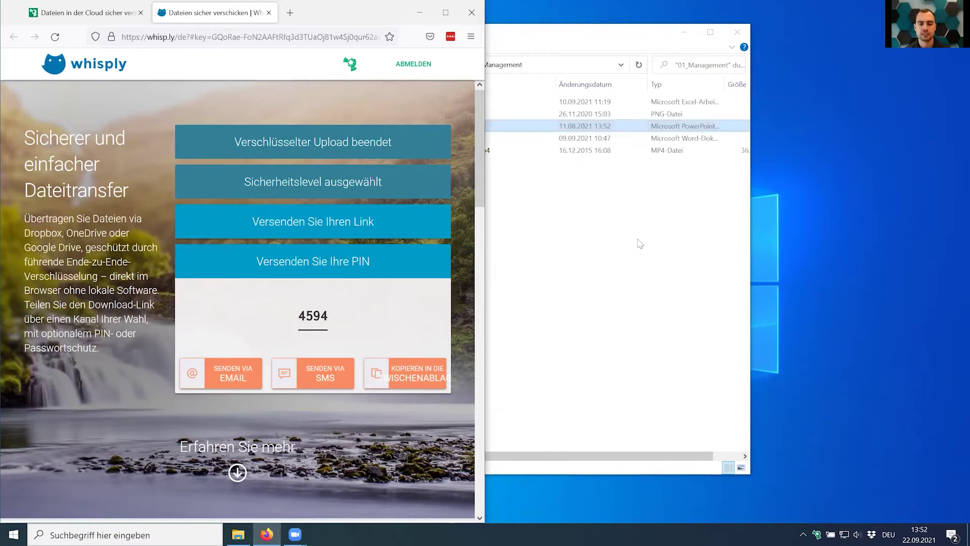
click(629, 277)
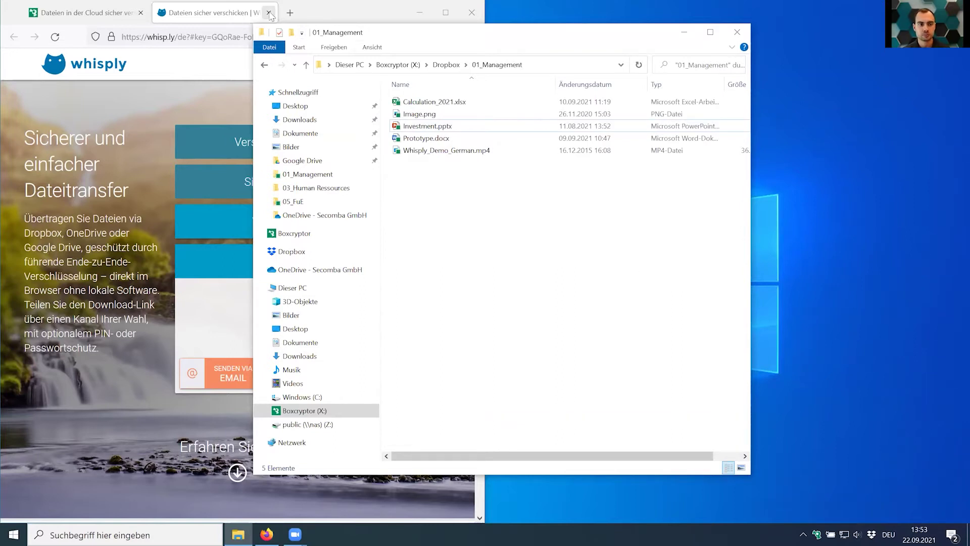
click(287, 17)
click(269, 12)
click(419, 12)
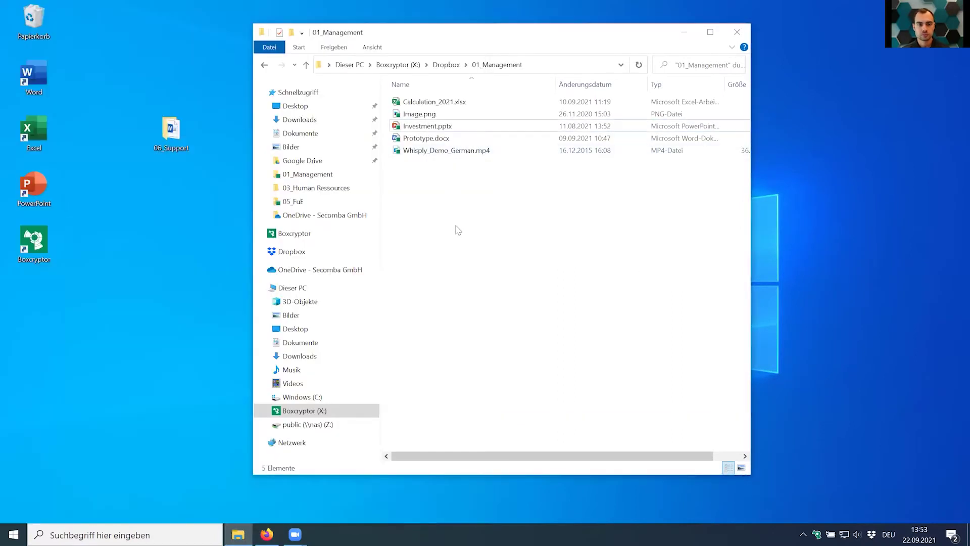
click(453, 66)
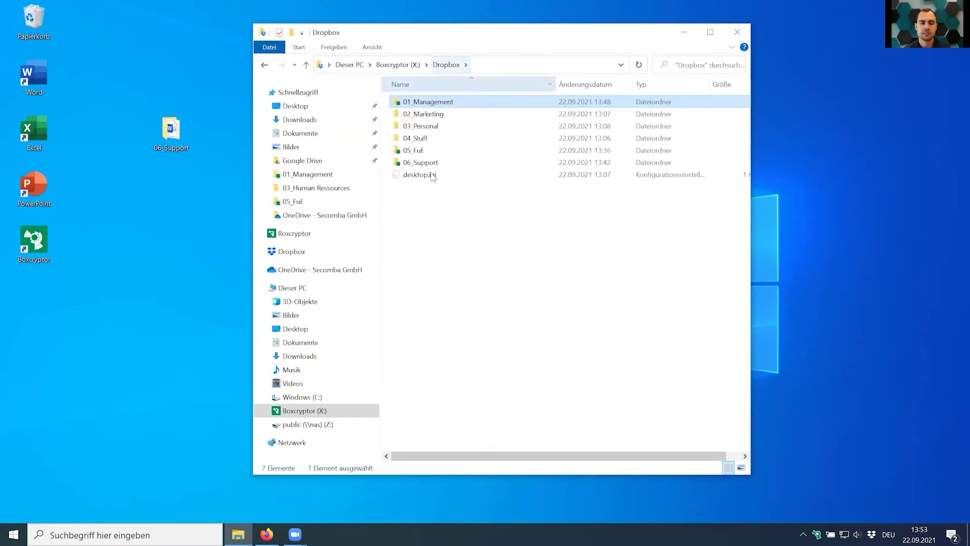
click(446, 225)
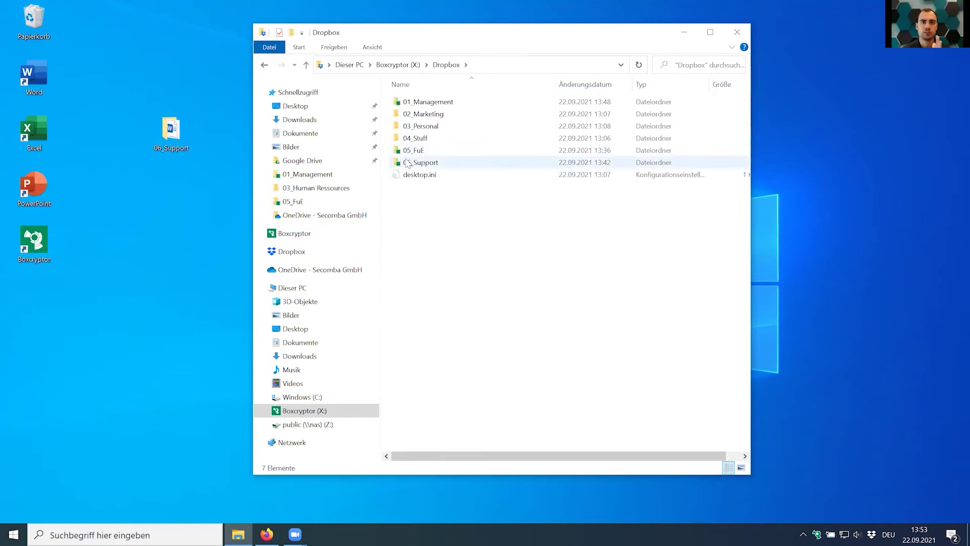
Create an unencrypted folder named Neuer Ordner in Dropbox via Neu > Ordner.
right_click(432, 215)
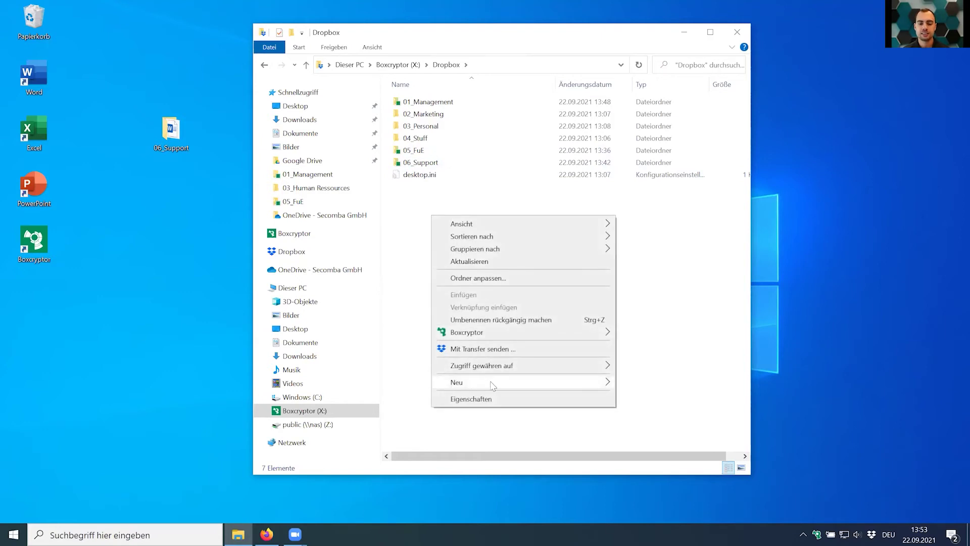
mouse_move(490, 382)
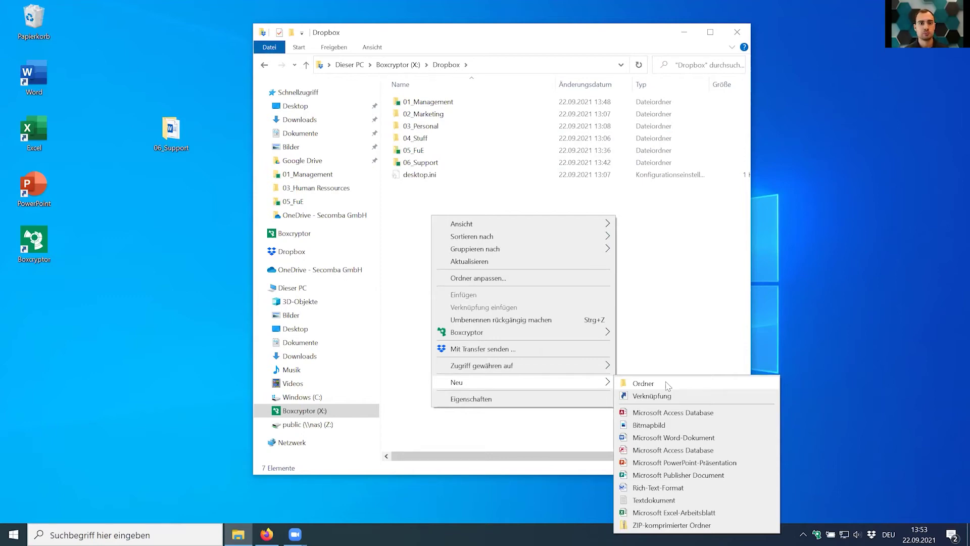
click(521, 144)
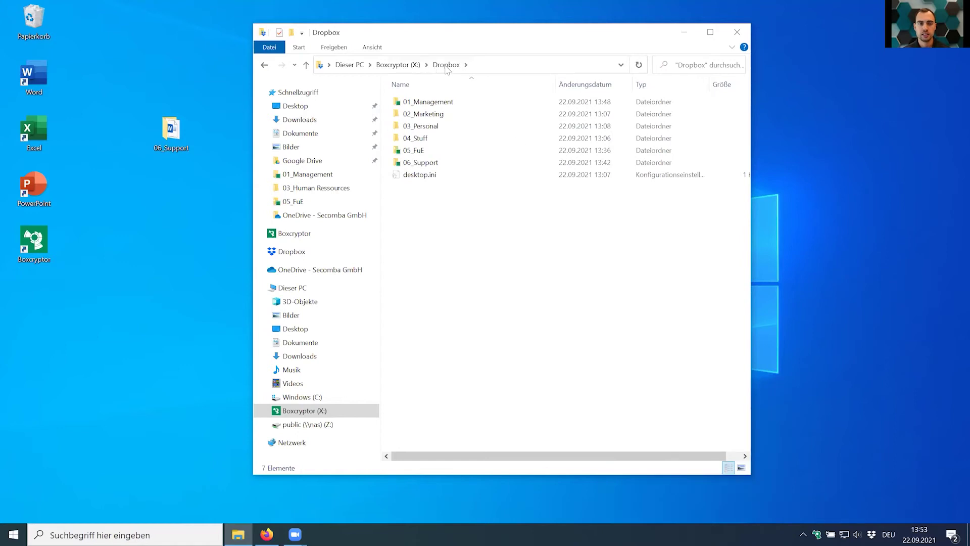
right_click(436, 215)
mouse_move(509, 383)
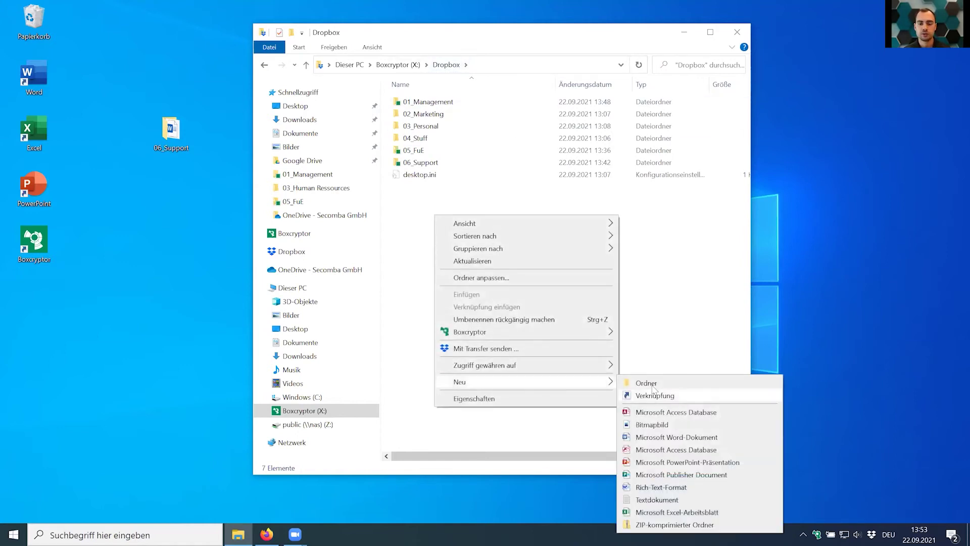
click(642, 382)
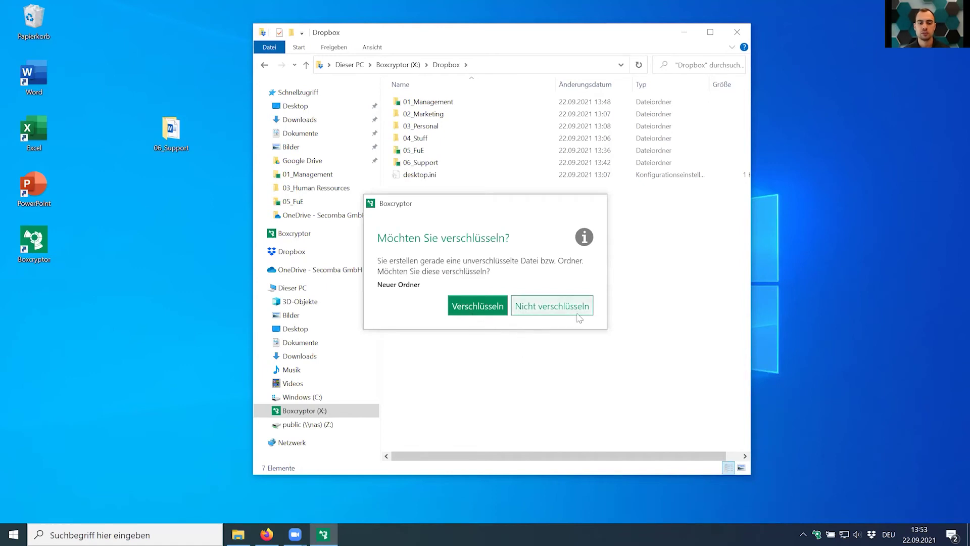
click(571, 313)
click(572, 316)
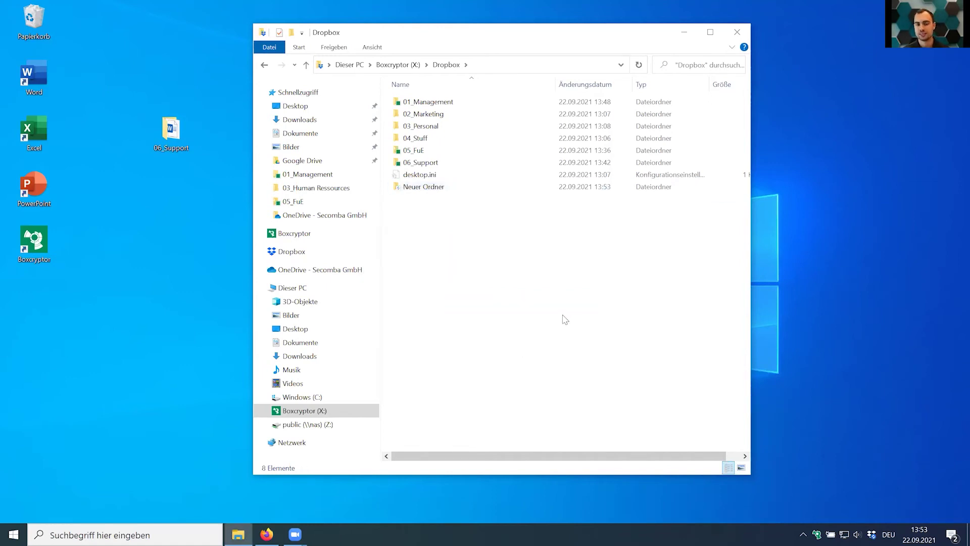
Create a second folder, Neuer Ordner (2), choosing Verschlüsseln to encrypt it.
right_click(456, 224)
mouse_move(529, 392)
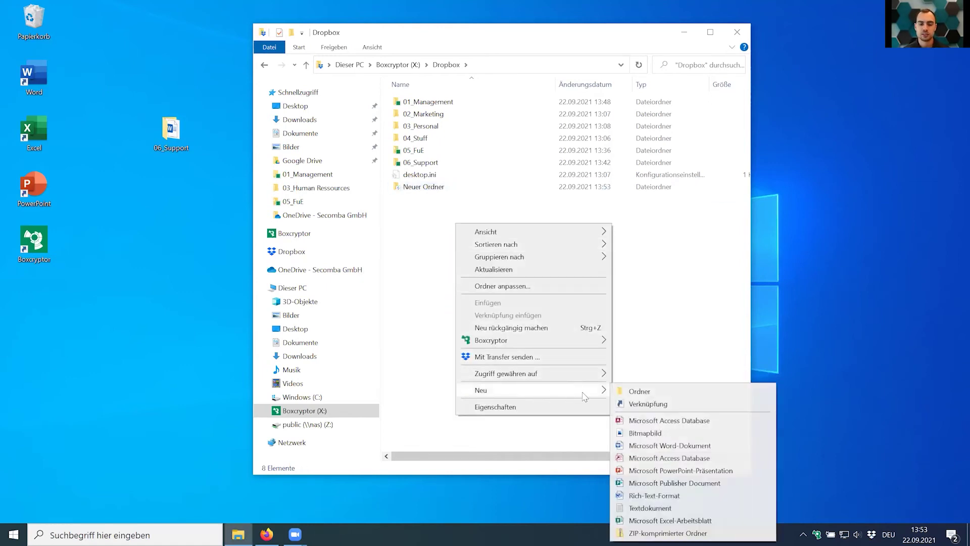
click(625, 392)
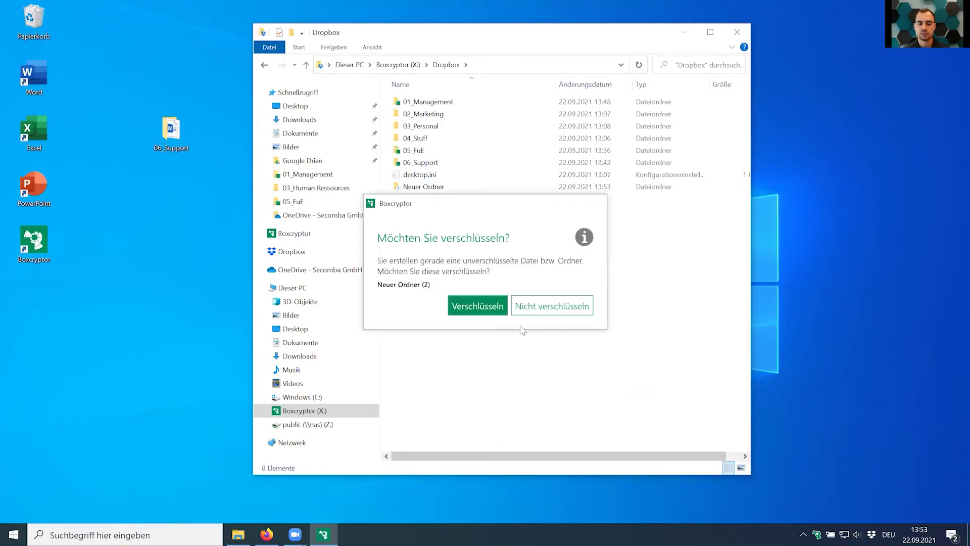
click(490, 314)
click(481, 305)
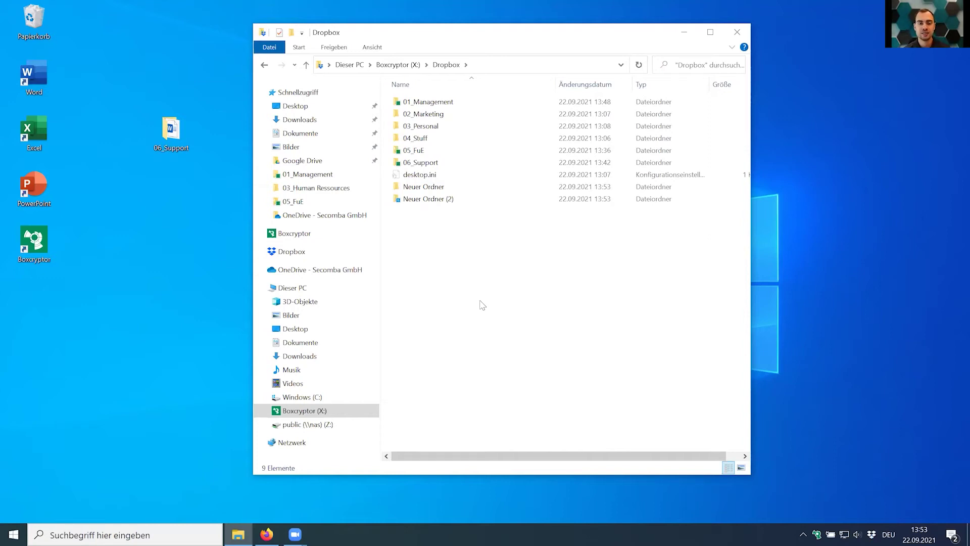
Create a new text document named test.txt inside the 05_FuE folder.
double_click(441, 151)
right_click(425, 170)
mouse_move(528, 334)
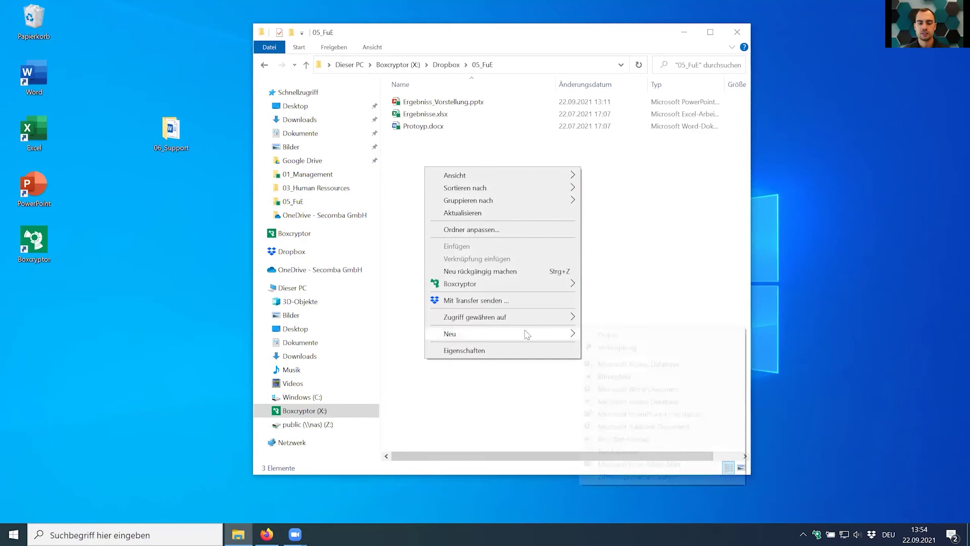
click(618, 452)
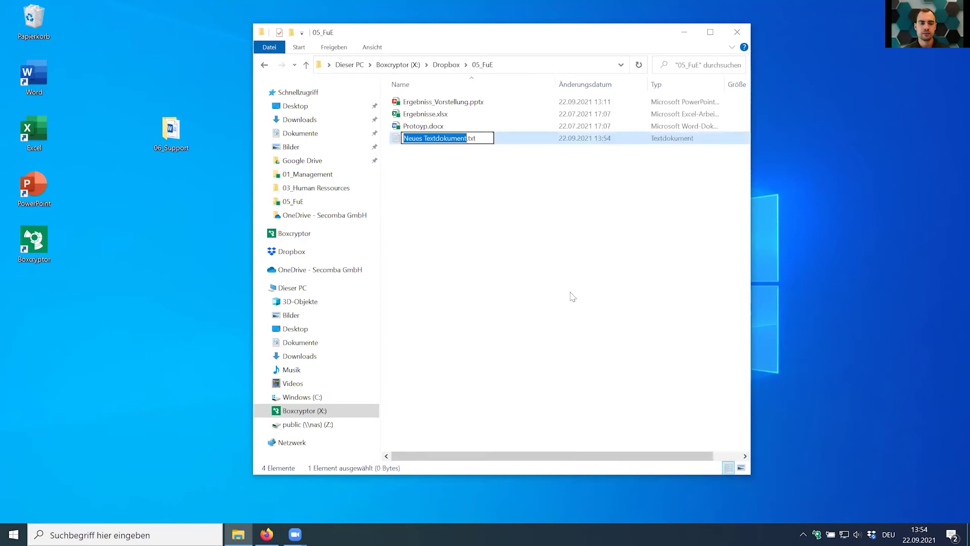
text(test)
key(Return)
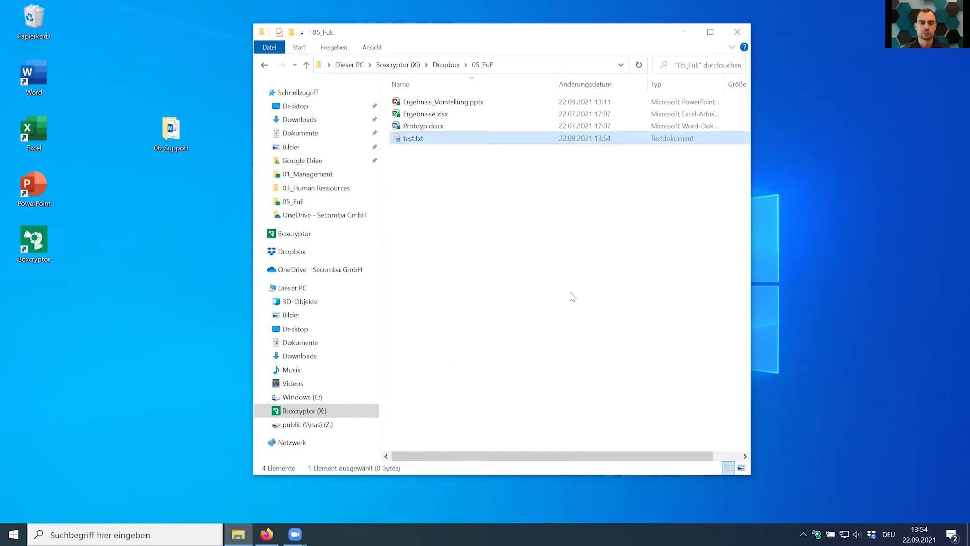
click(572, 297)
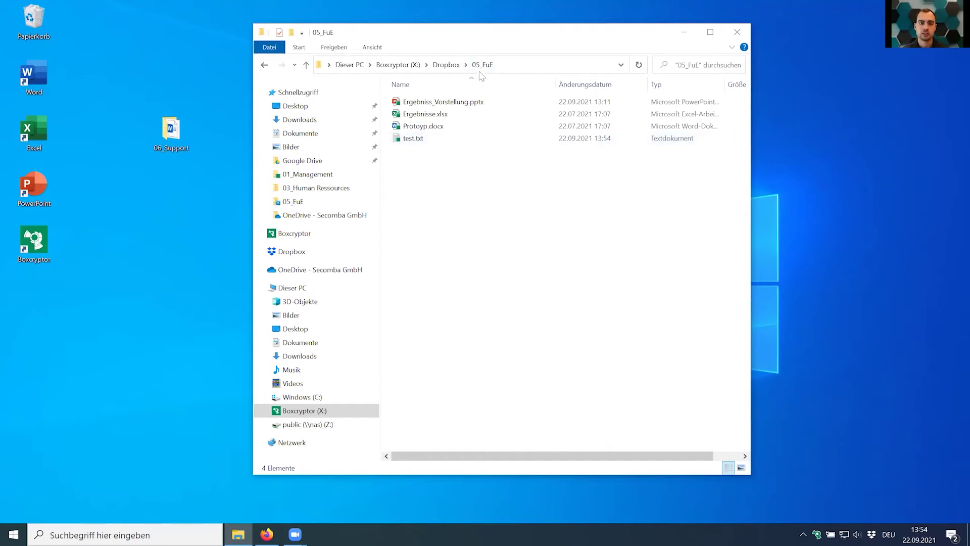
Show test.txt's encrypted original in Dropbox, close that window, and go back.
click(397, 140)
right_click(416, 142)
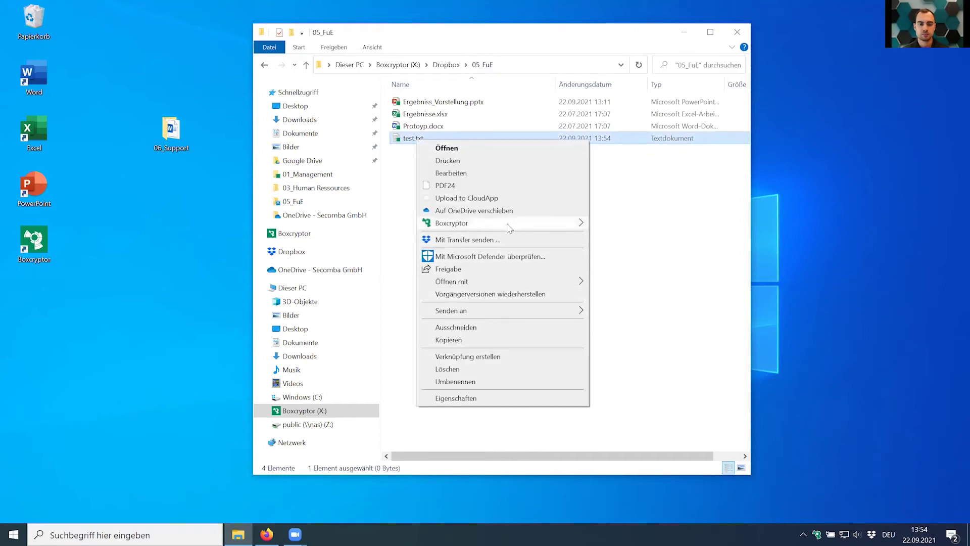
mouse_move(508, 223)
click(632, 275)
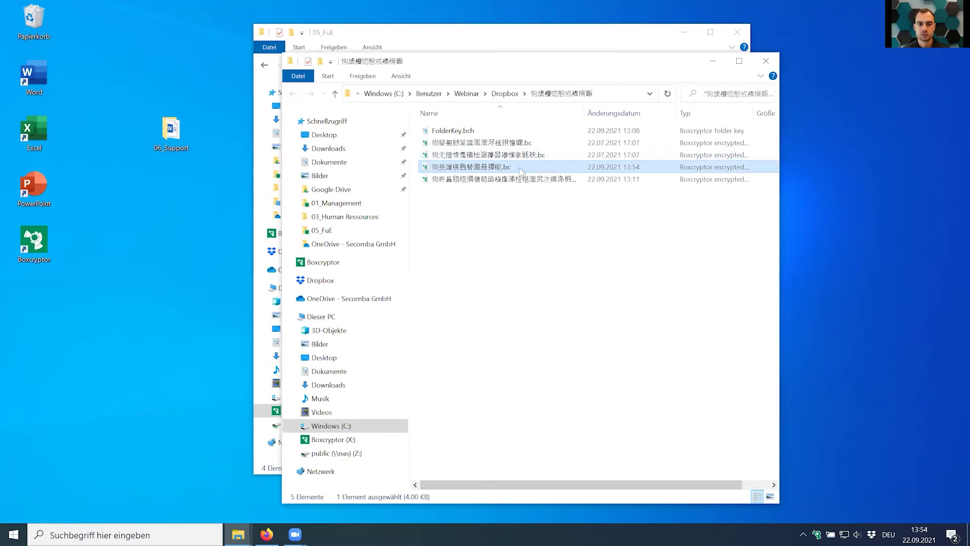
click(766, 61)
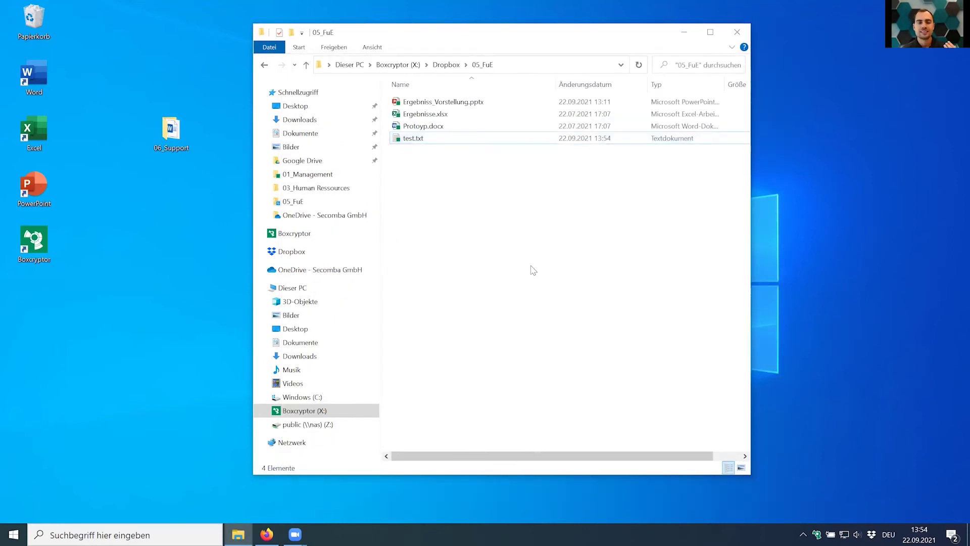
key(alt+Left)
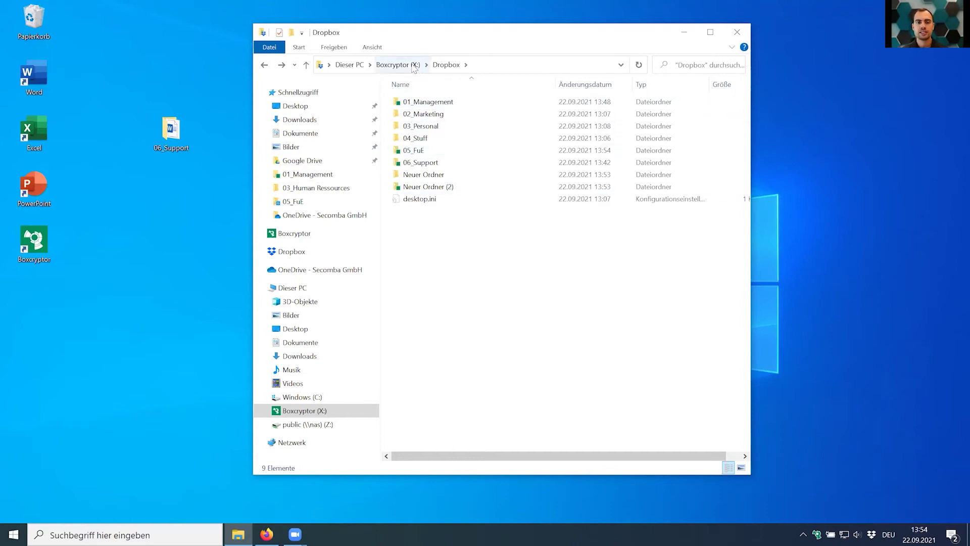
Open 01_Management and inspect Calculation_2021.xlsx's properties, checking its X: drive location and 47.7 KB size.
click(428, 189)
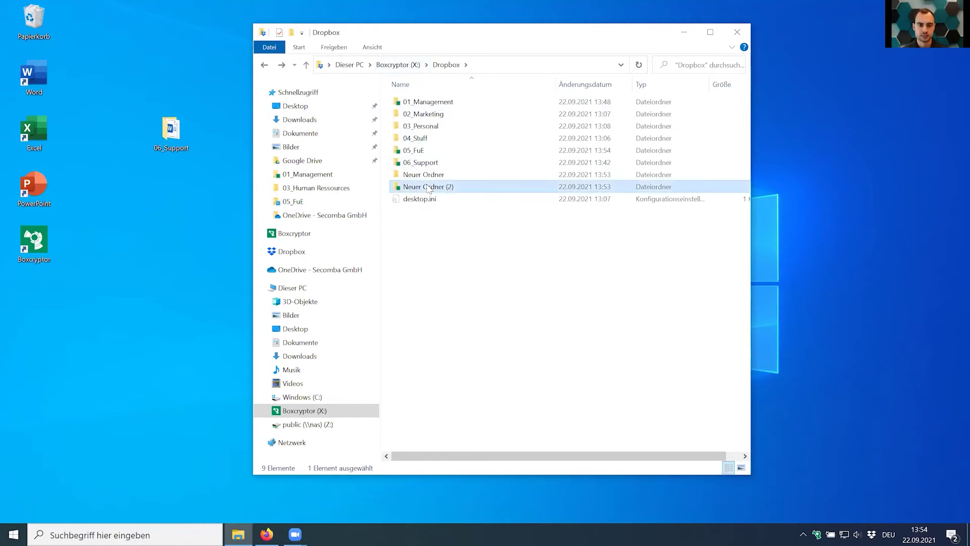
click(430, 150)
double_click(429, 103)
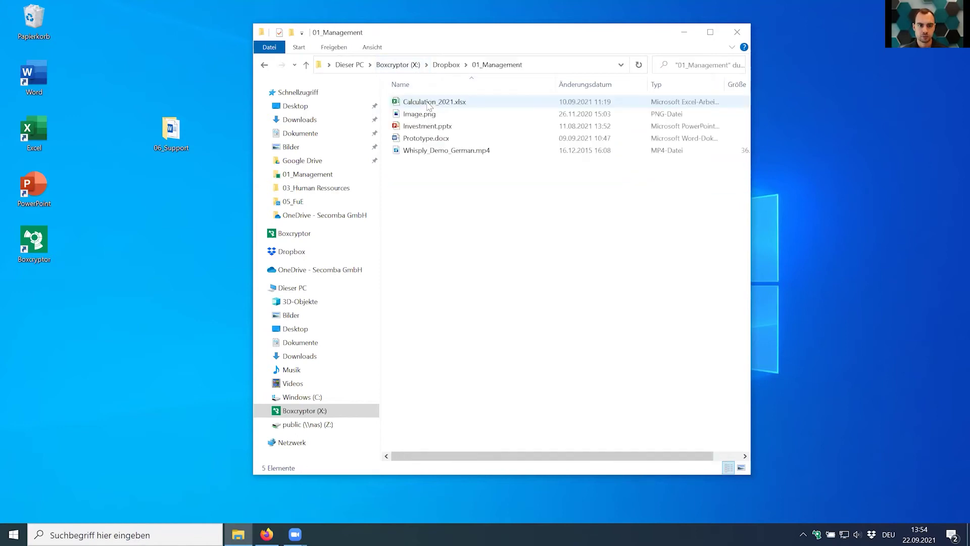
click(428, 103)
right_click(428, 103)
click(474, 361)
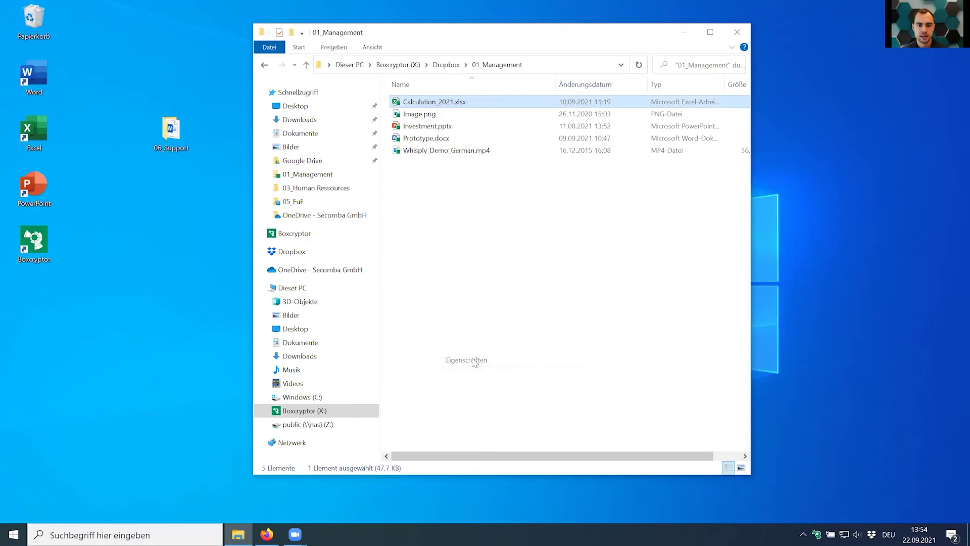
mouse_move(486, 208)
mouse_down()
mouse_move(514, 208)
mouse_move(494, 209)
mouse_up()
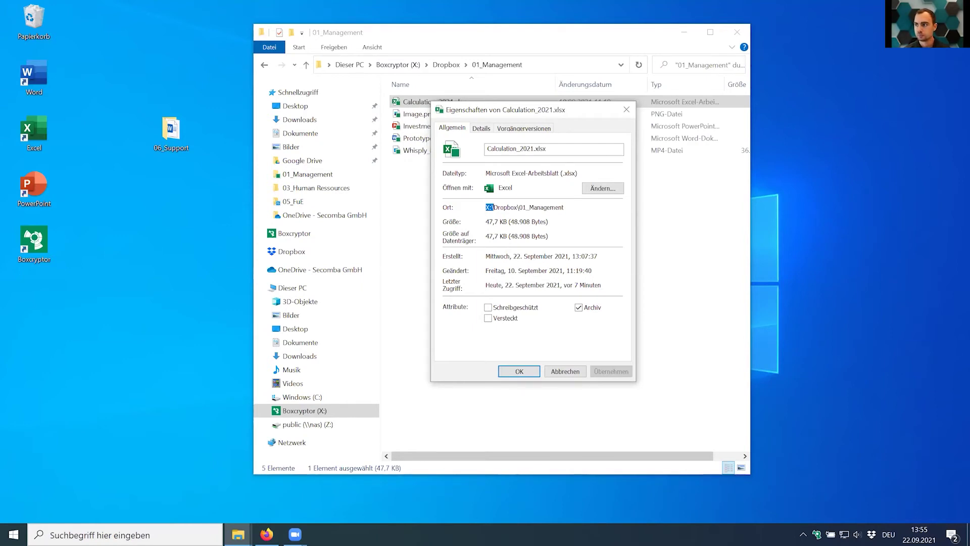
click(626, 110)
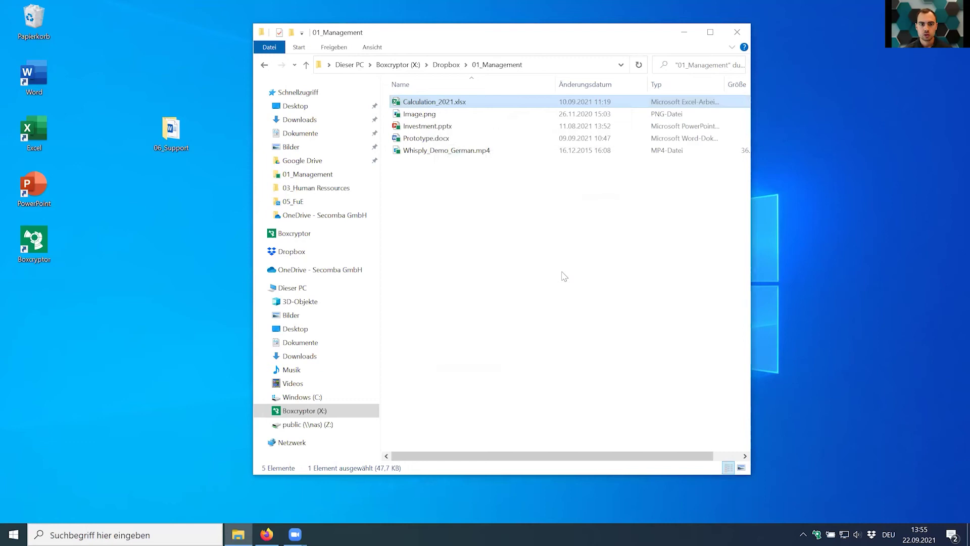
click(565, 273)
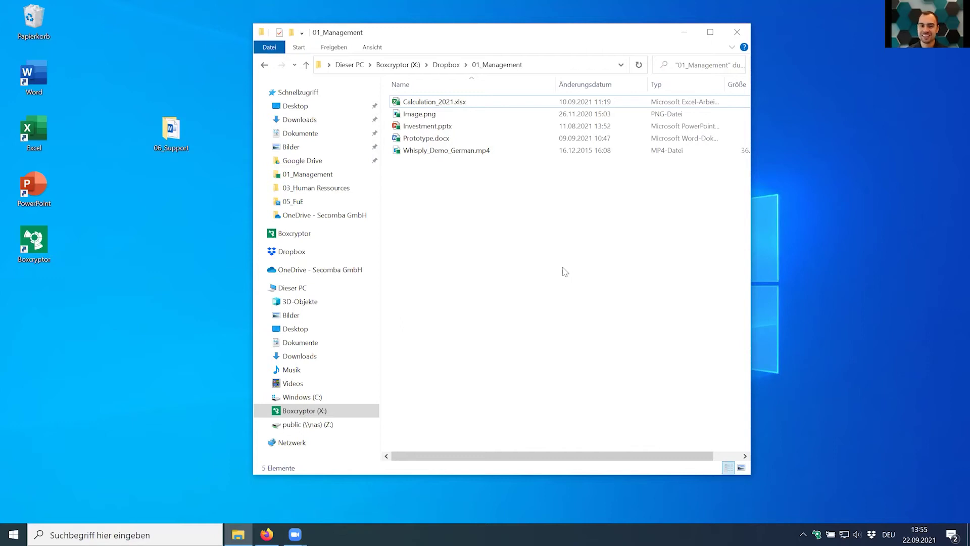
Close the 01_Management and Boxcryptor drive windows, then open Einstellungen from the Boxcryptor tray icon.
drag(528, 36, 412, 46)
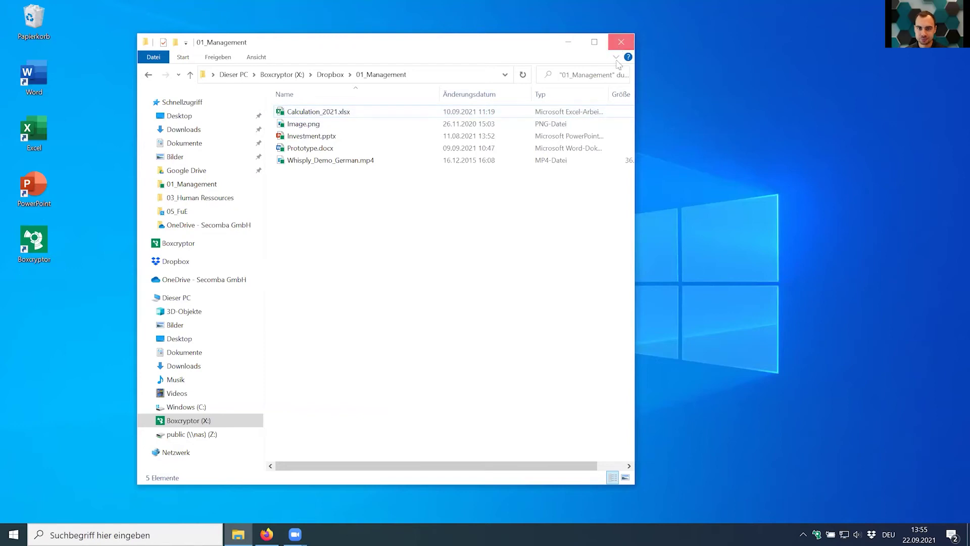
click(621, 42)
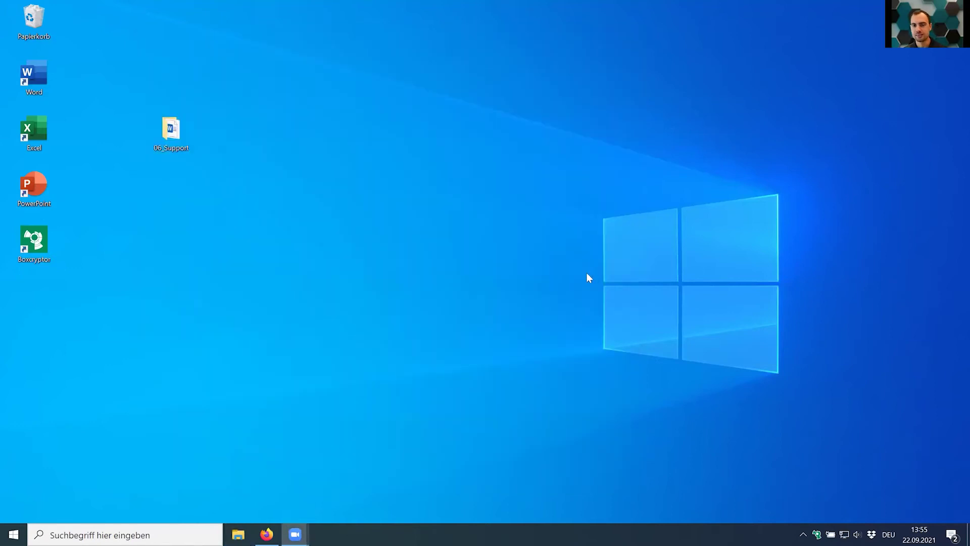
click(819, 533)
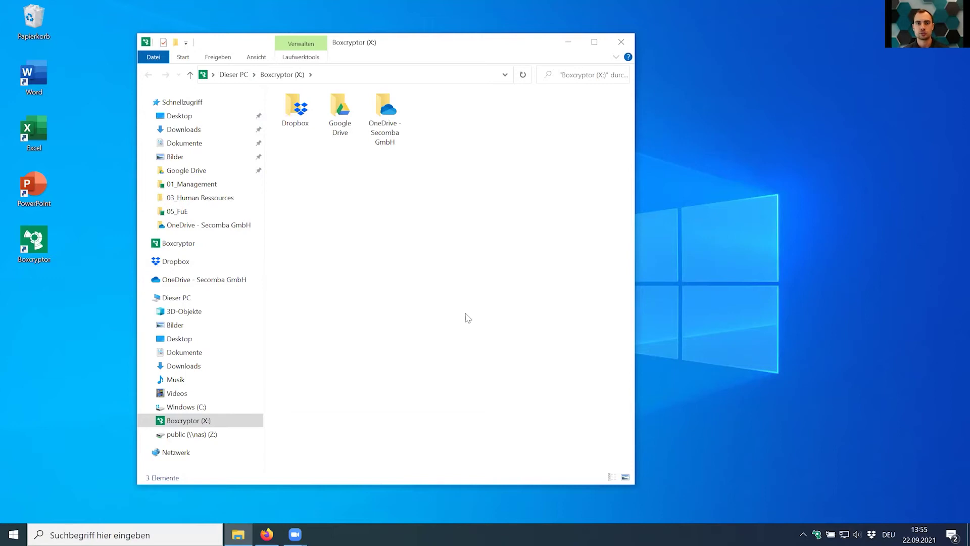
click(621, 42)
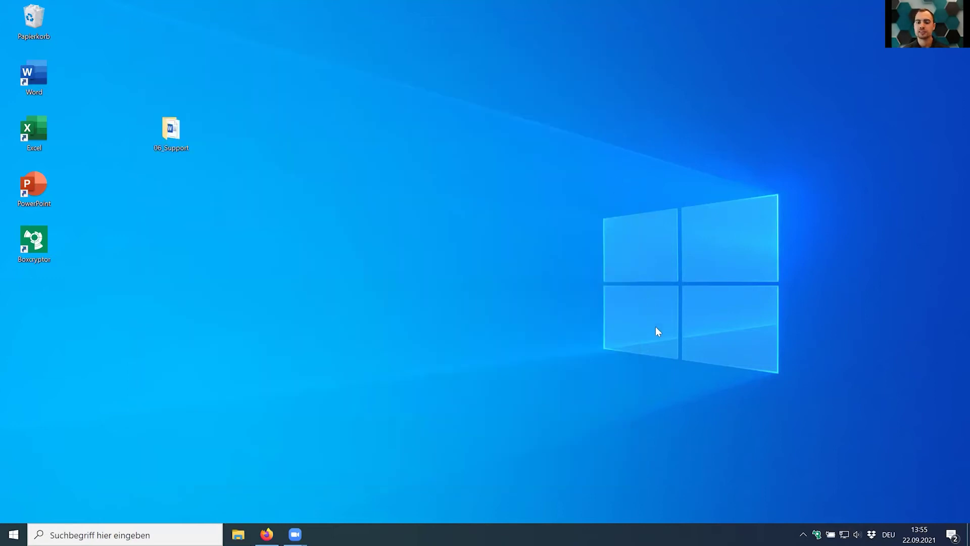
right_click(816, 534)
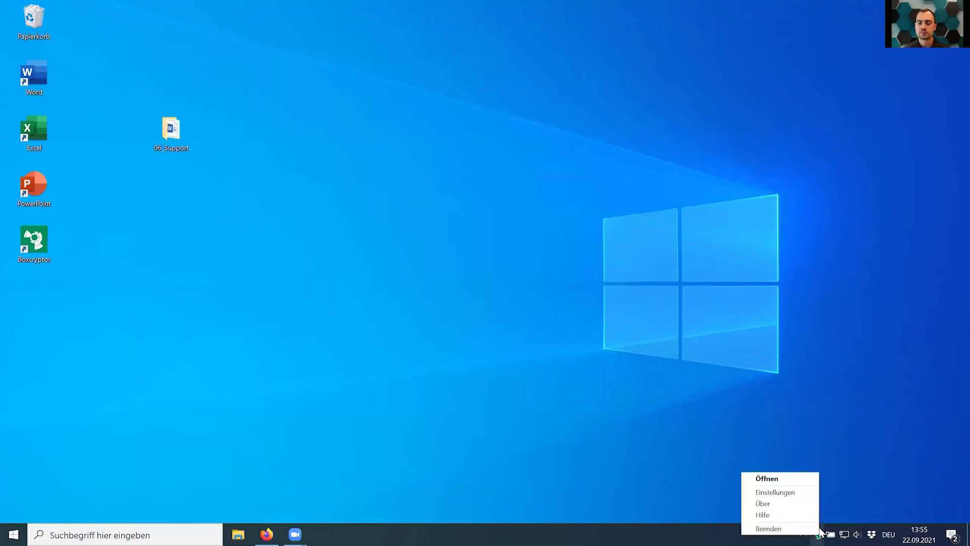
click(800, 491)
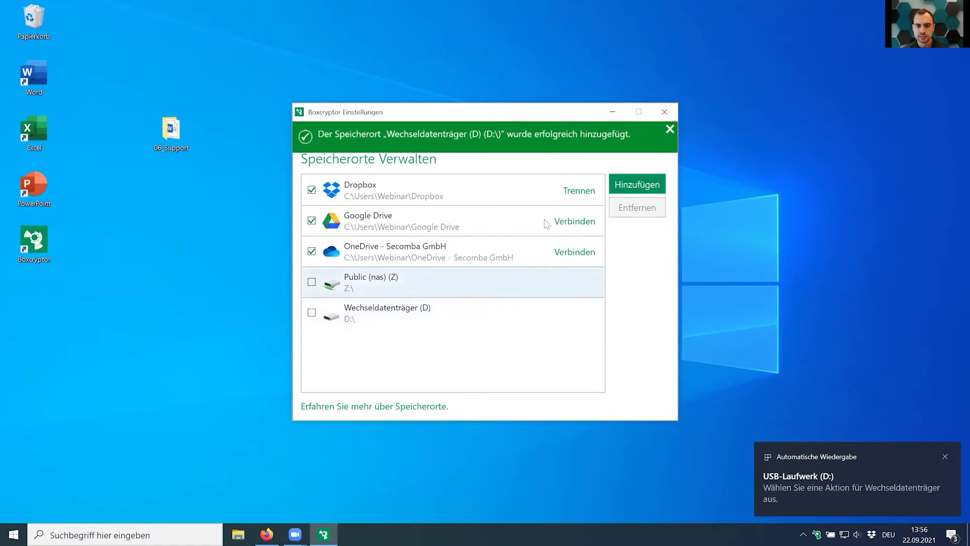
Browse to Windows (C:) for a new storage location, cancel, then view the Gruppen page.
click(645, 184)
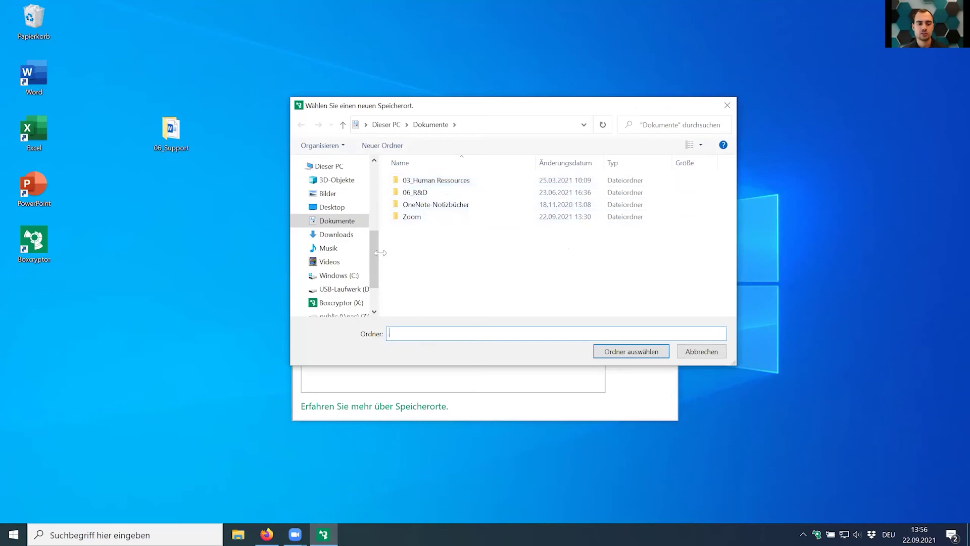
scroll(338, 238, down, 2)
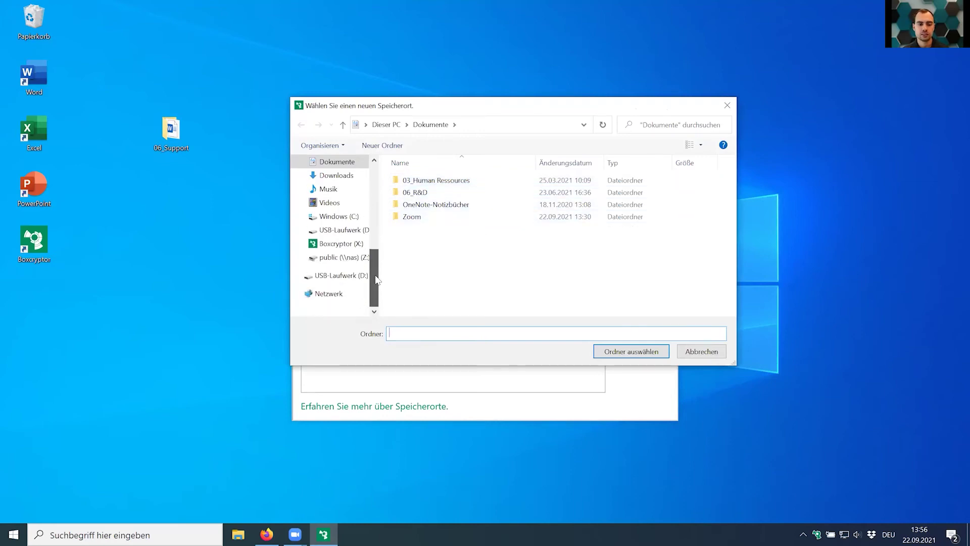
click(338, 216)
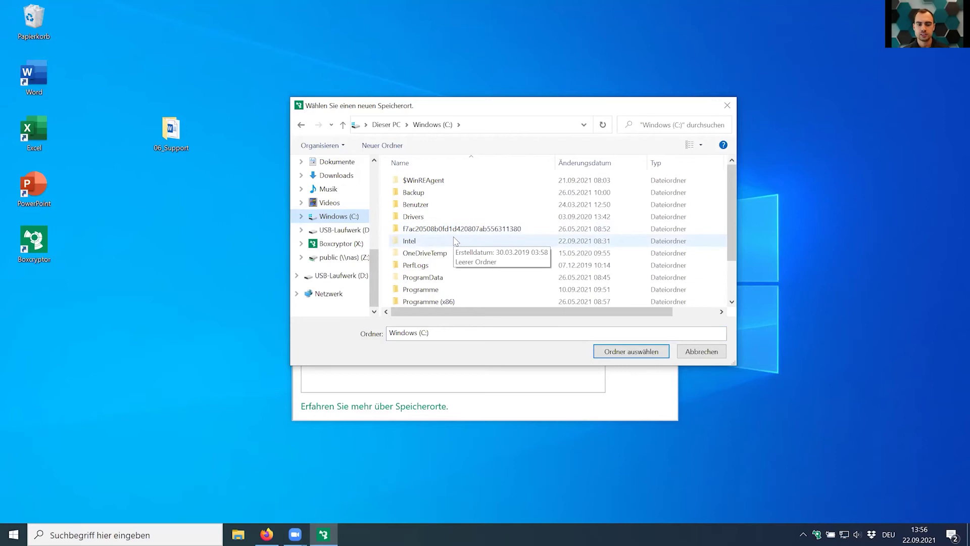
click(697, 352)
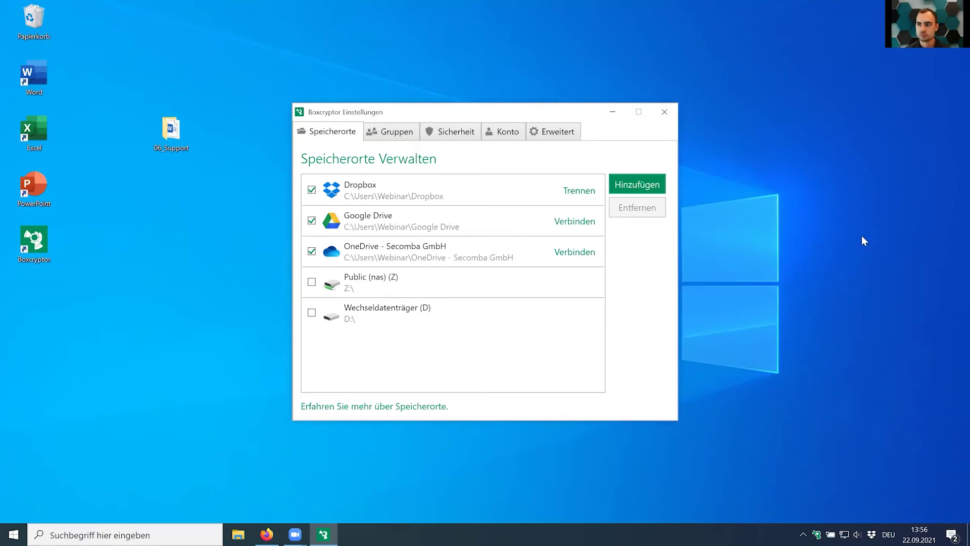
click(391, 133)
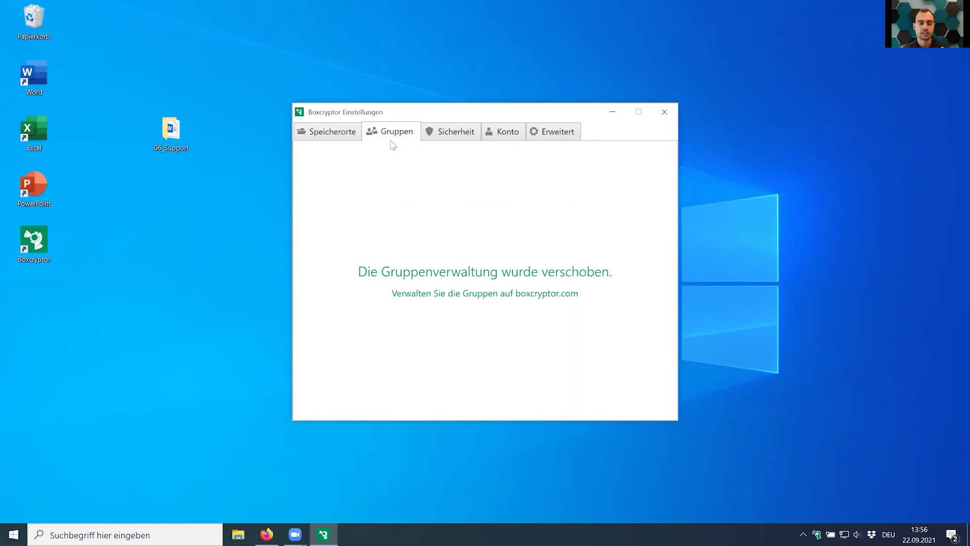
Review the Sicherheit and Konto pages, ending on Erweitert with drive Boxcryptor on X:.
click(454, 135)
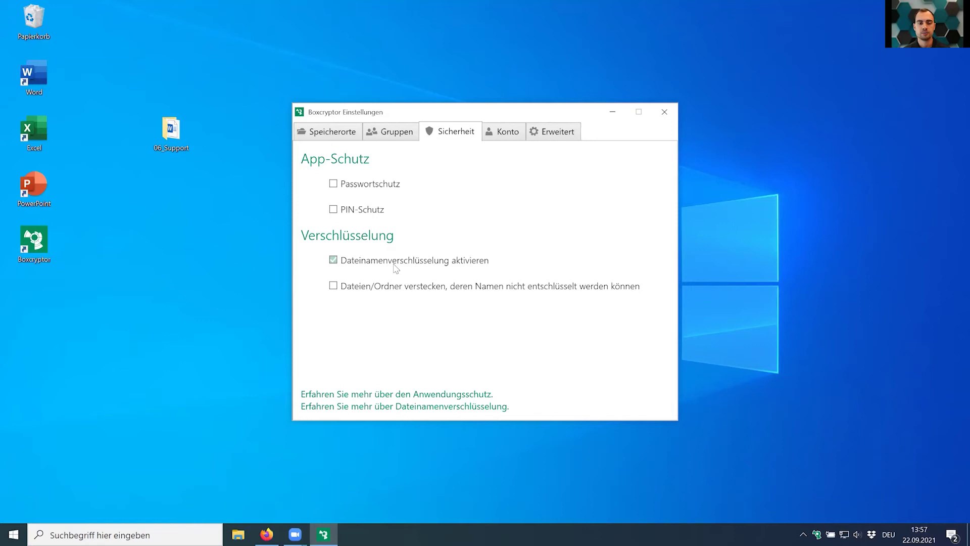
click(506, 136)
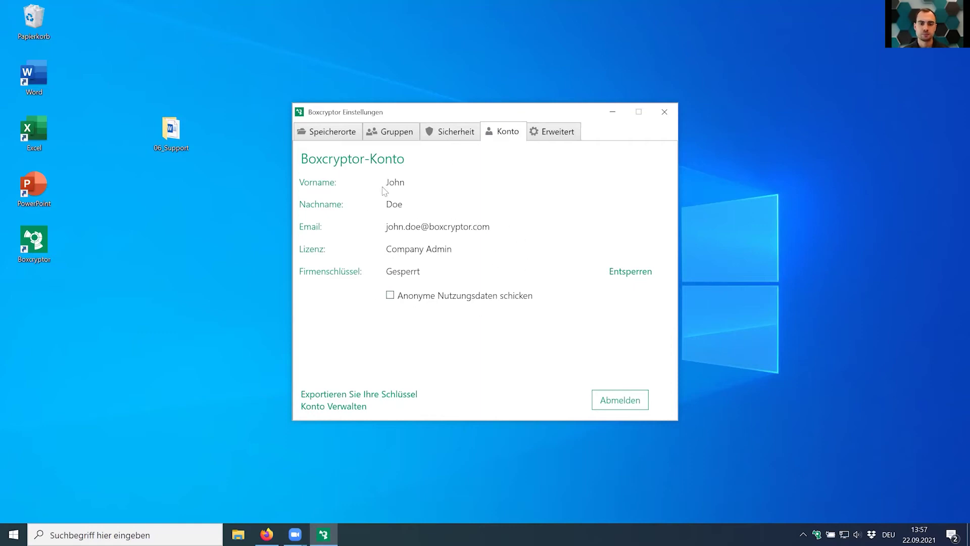
click(544, 131)
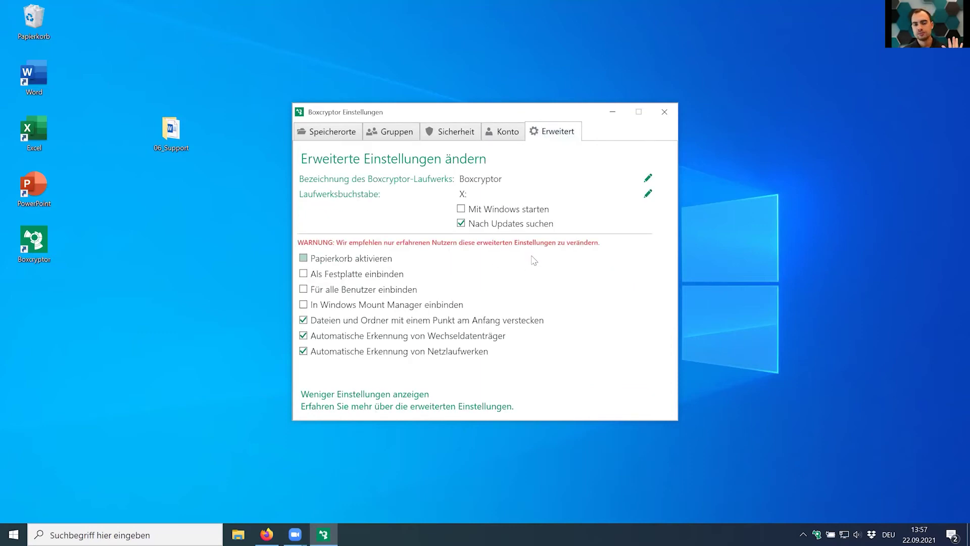
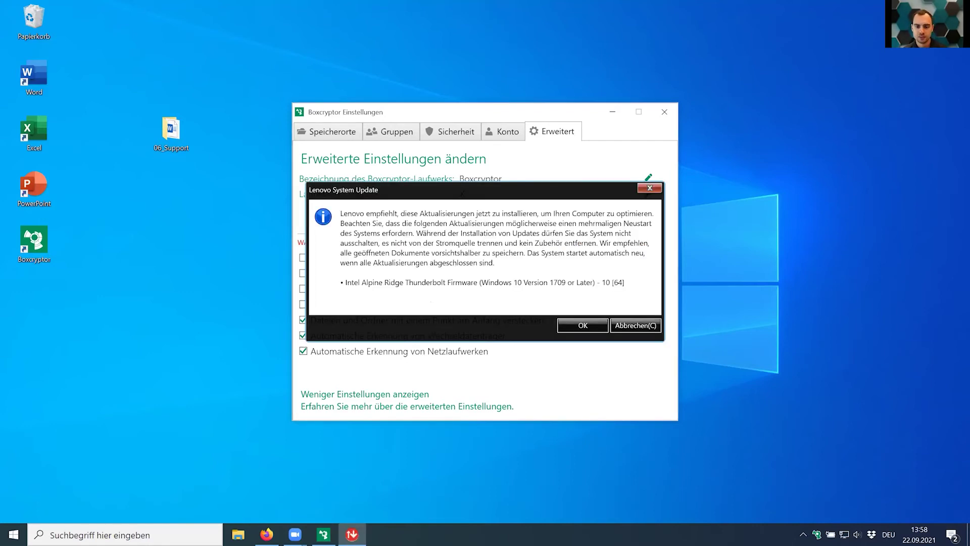
Close the Lenovo System Update popup and bring up the Boxcryptor drive's files.
click(650, 188)
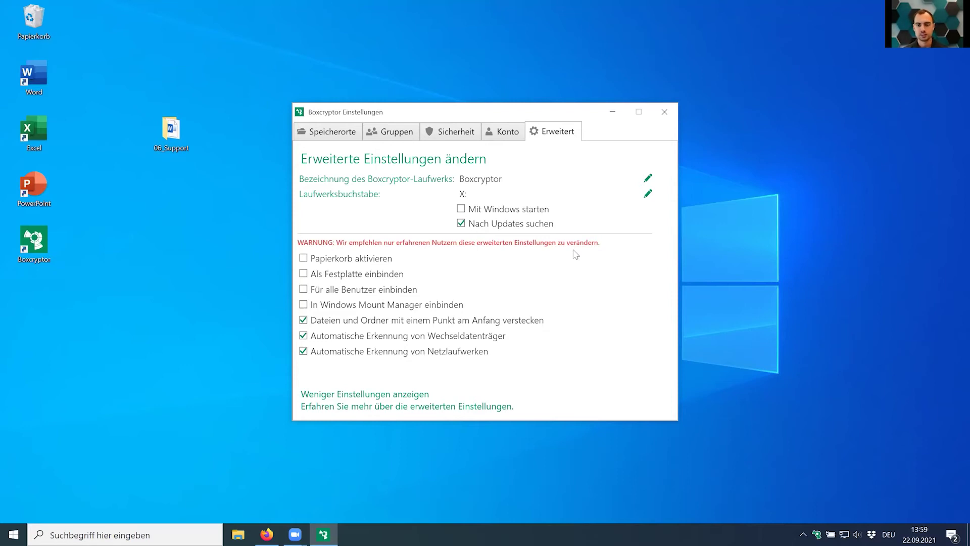
click(821, 532)
Open Dropbox on drive X:, select 01_Management, and close the Boxcryptor settings window.
double_click(296, 113)
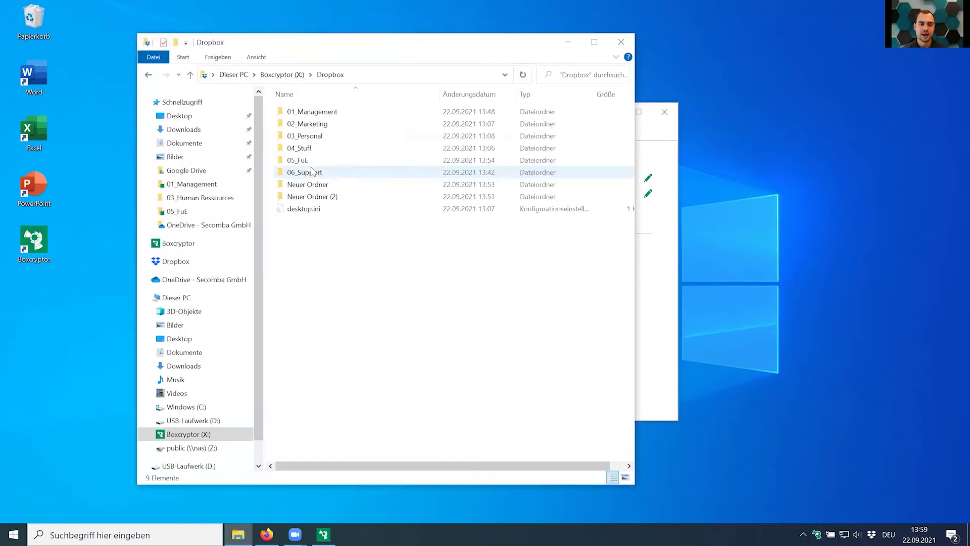
click(309, 111)
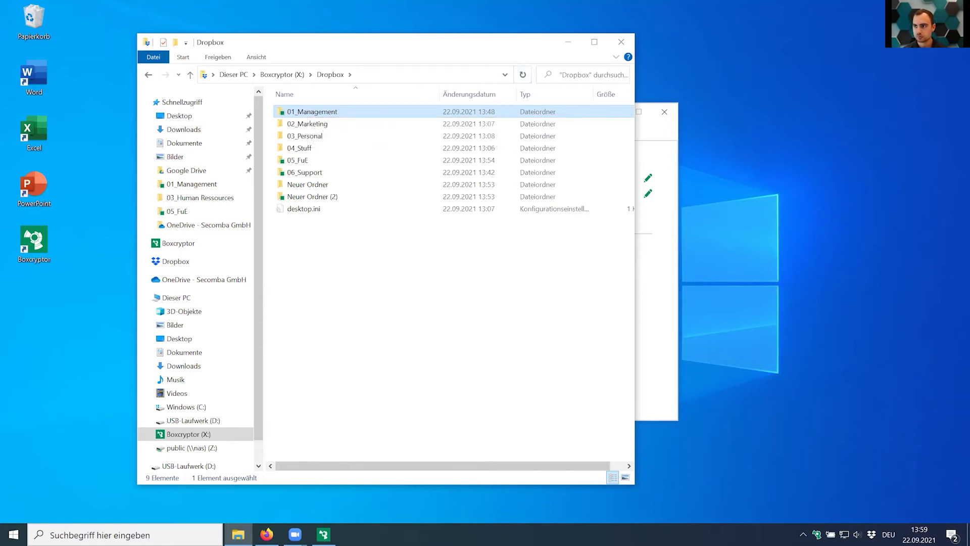
click(665, 112)
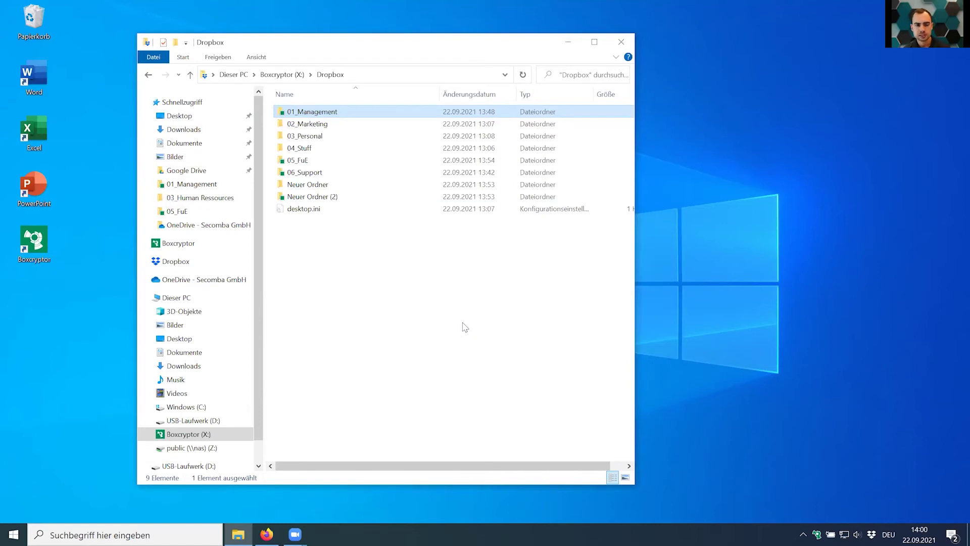
click(272, 531)
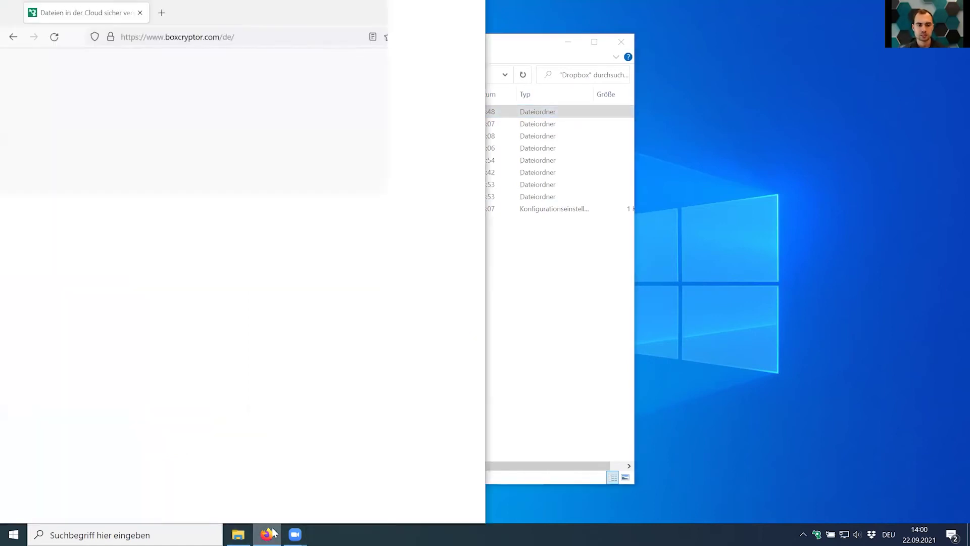
Maximize Firefox, open PRODUKT > FÜR TEAMS, then go to the ANMELDEN sign-in page.
click(446, 12)
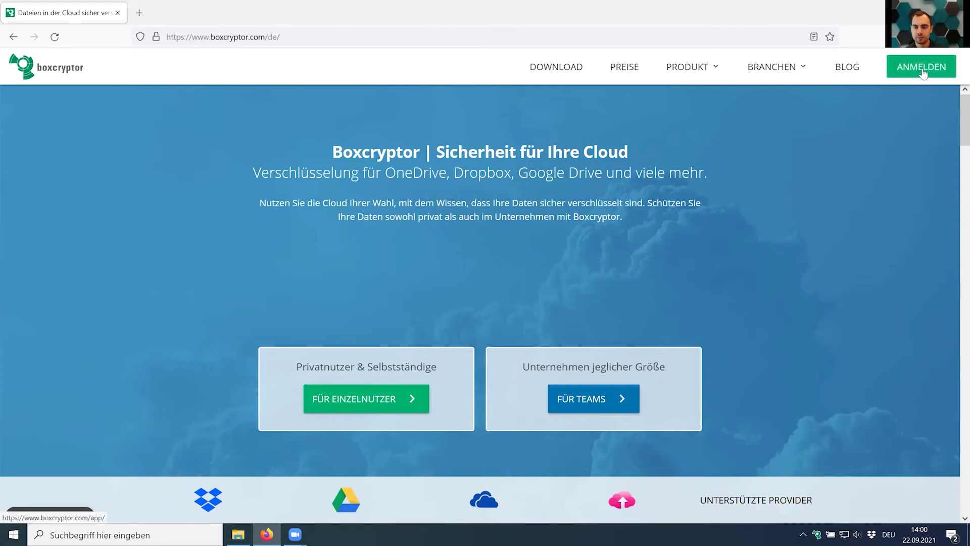
mouse_move(706, 73)
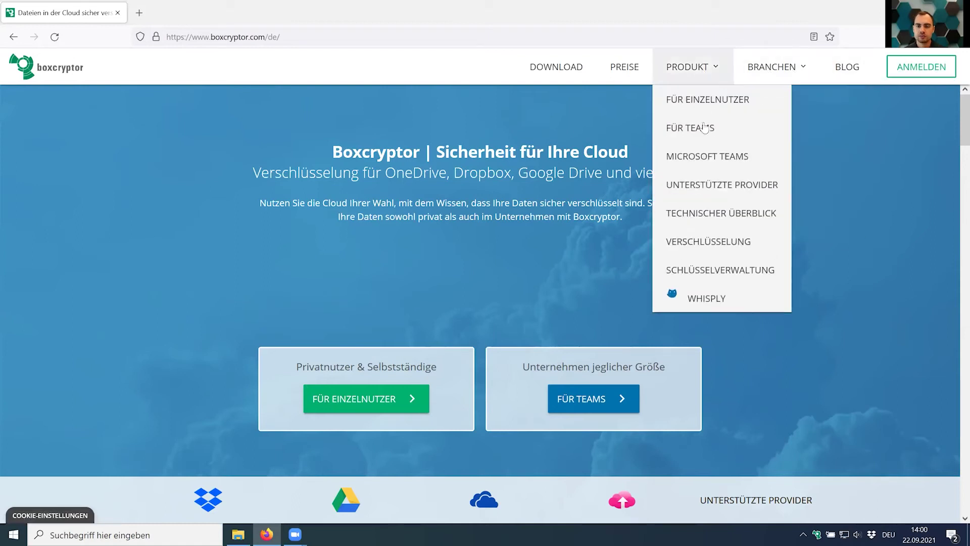
click(705, 127)
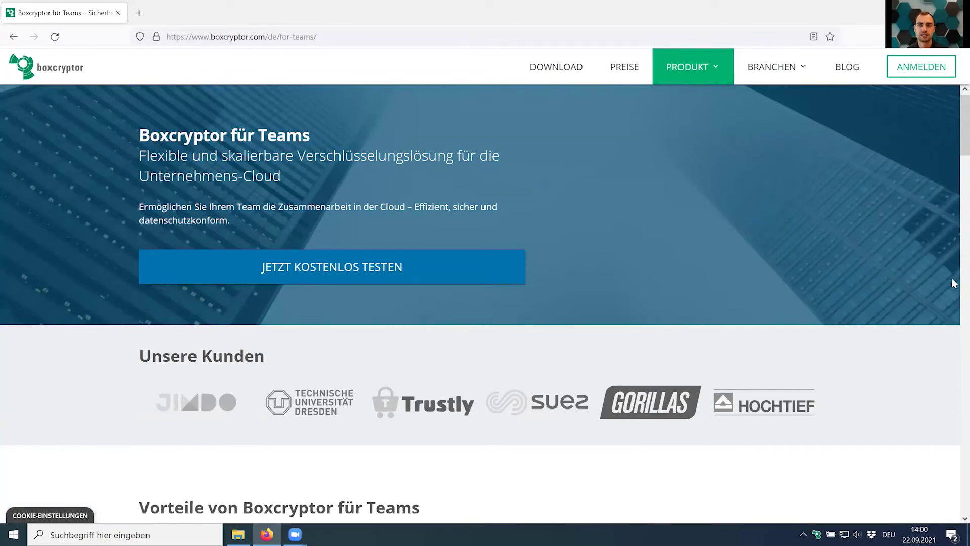
mouse_move(701, 69)
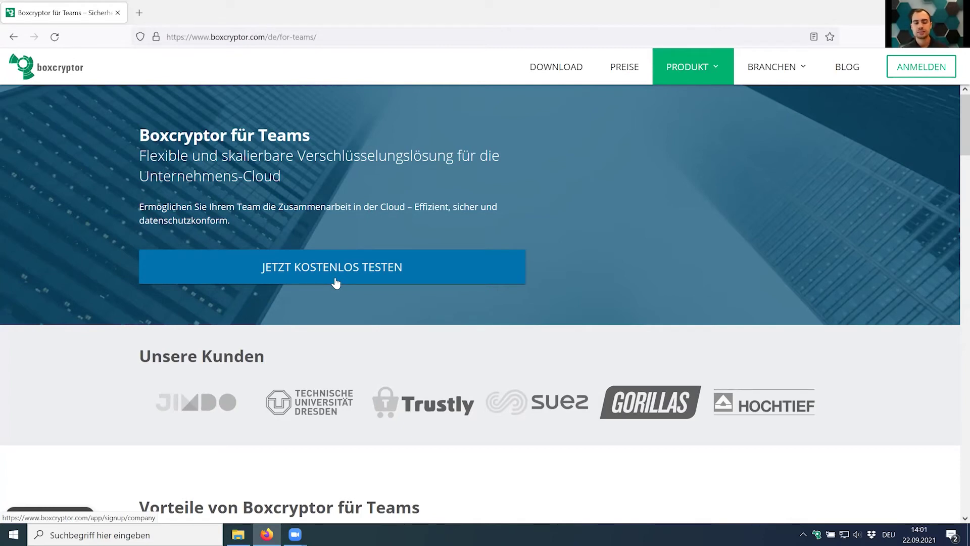
click(942, 74)
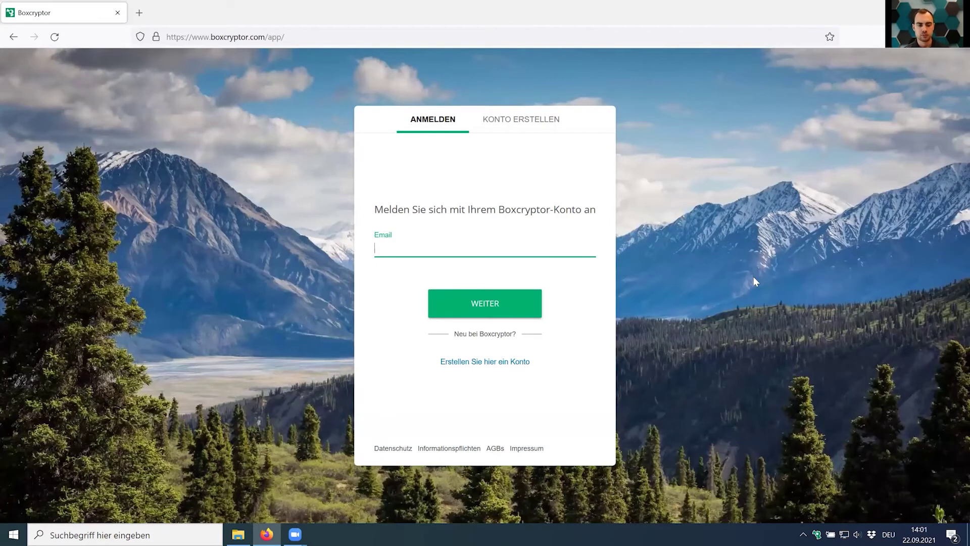
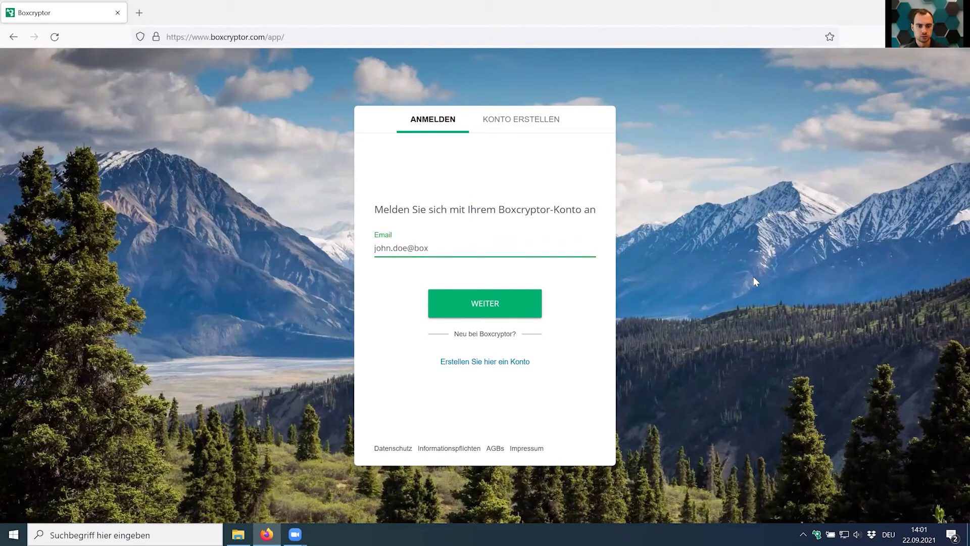
Enter the demo account's e-mail address and password and sign in with ANMELDEN.
key(Return)
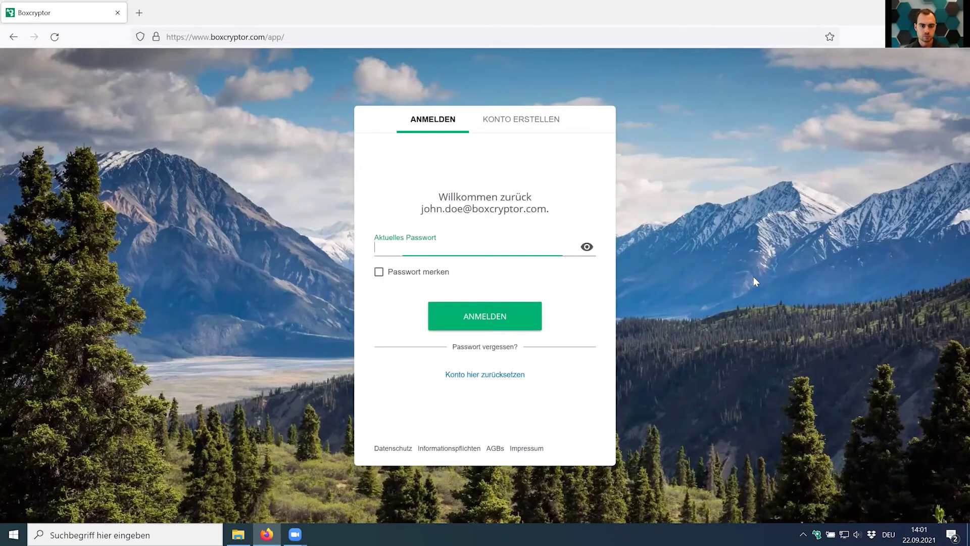
text(•••••••••)
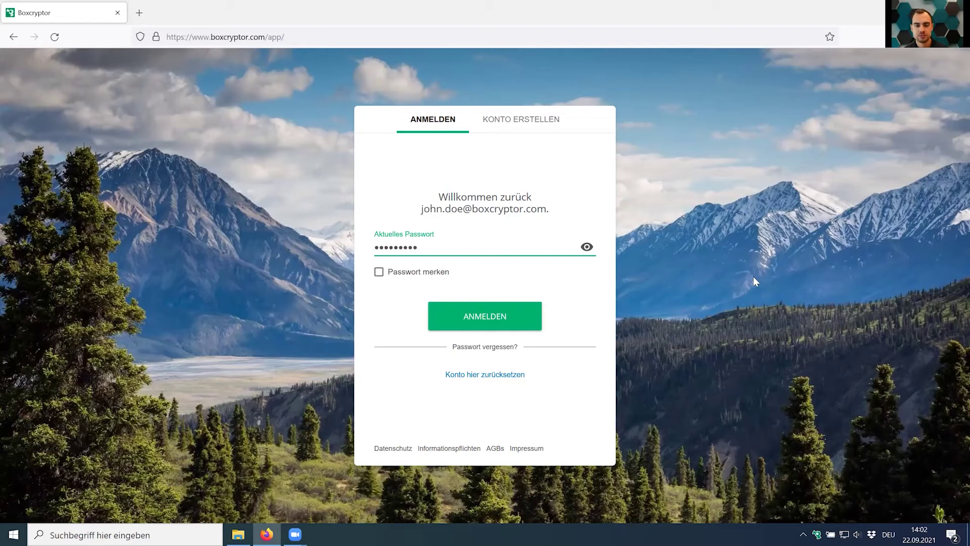
click(488, 318)
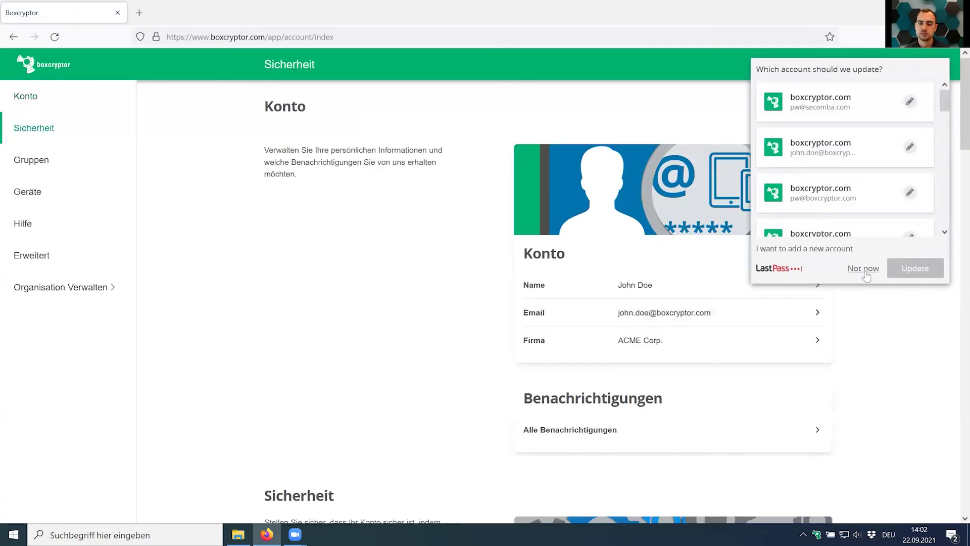
Decline the LastPass prompt to update the saved login with 'Not now'.
click(863, 268)
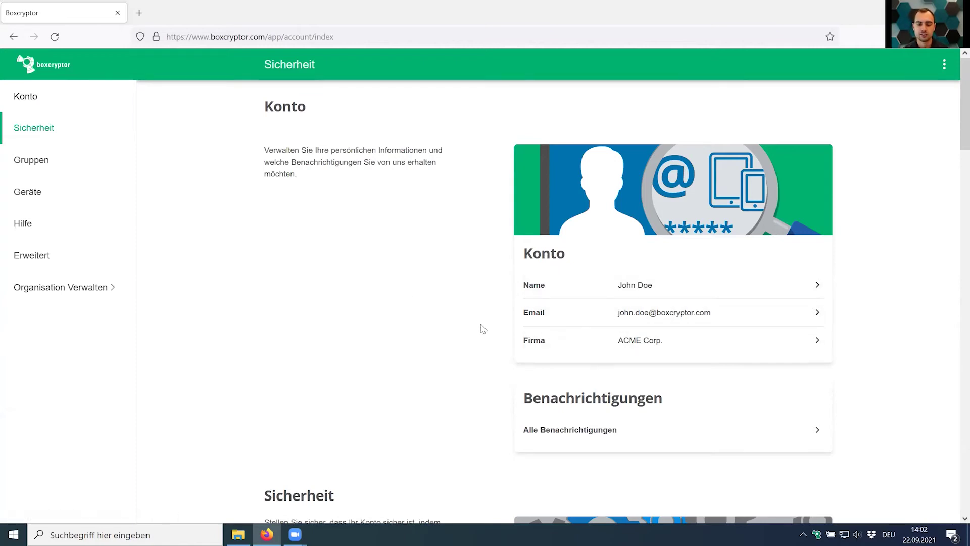
Scroll past Sicherheit and Zwei-Faktor-Authentifizierung to the Gruppen card with Extern_Test and Groupwner_Testgroup.
scroll(480, 330, down, 2)
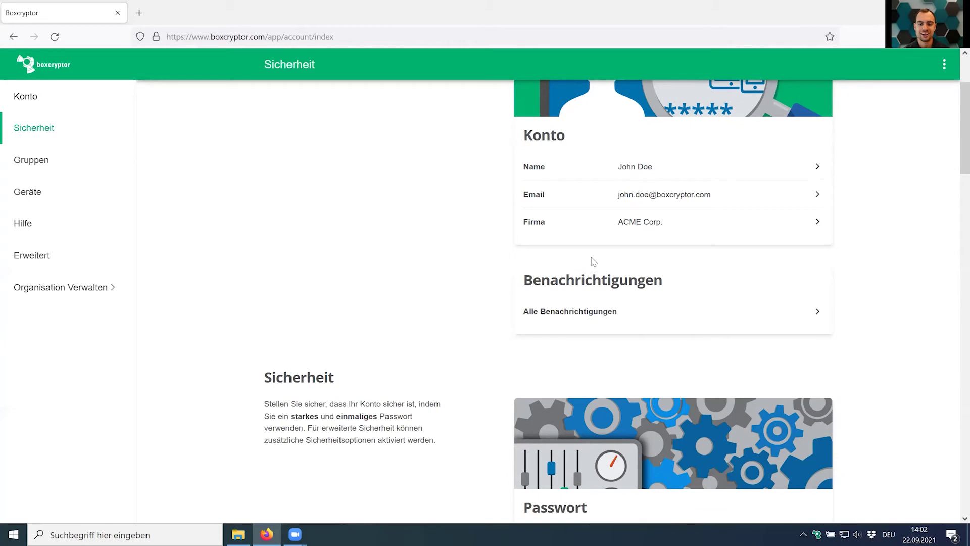
scroll(518, 336, down, 4)
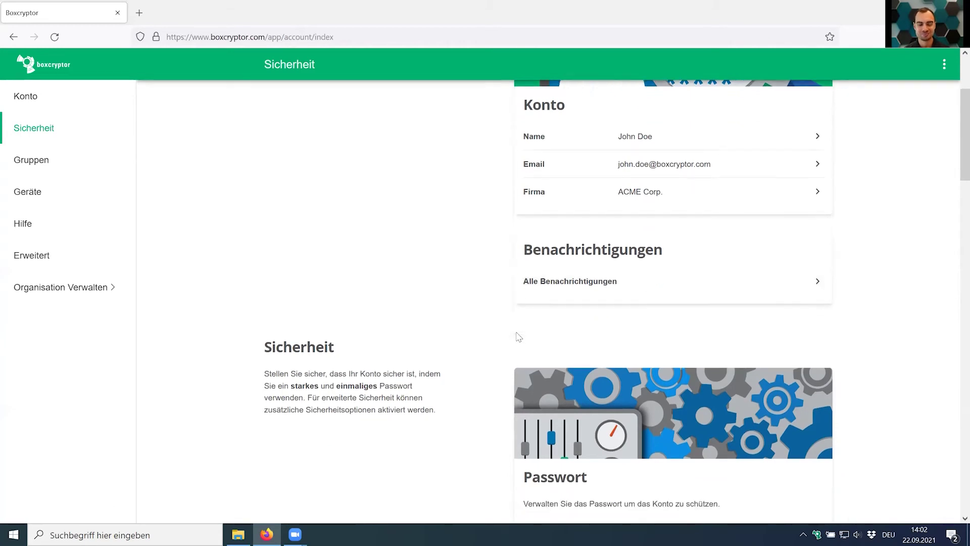
scroll(589, 337, down, 1)
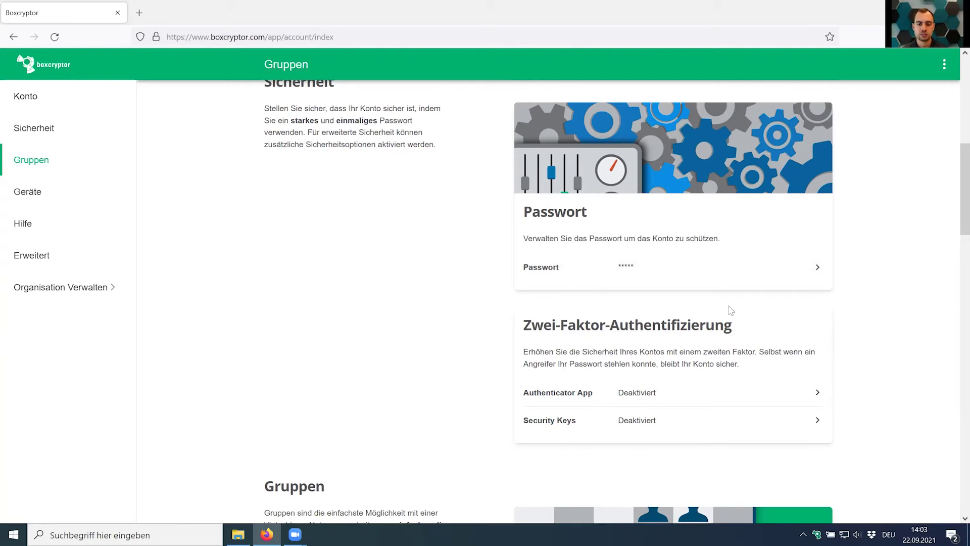
scroll(731, 311, down, 1)
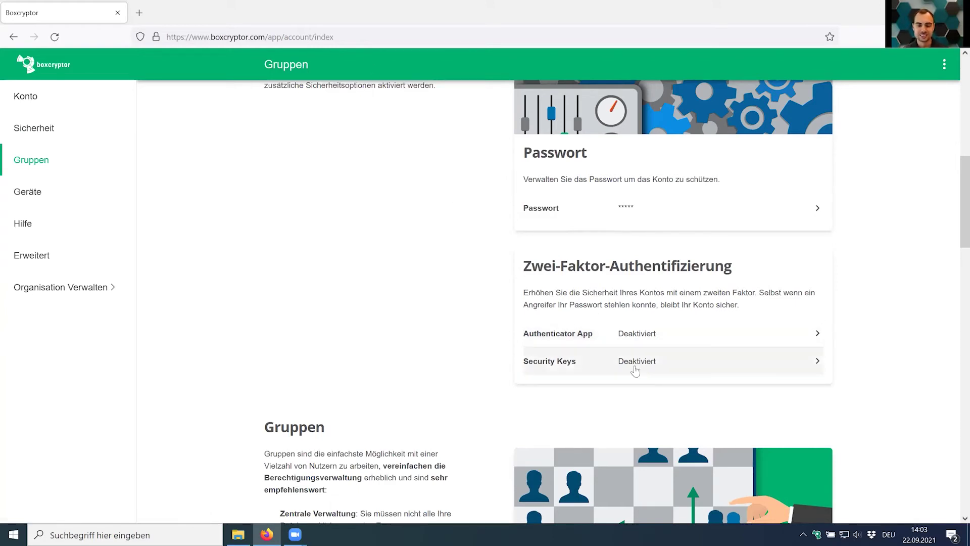
scroll(630, 358, up, 6)
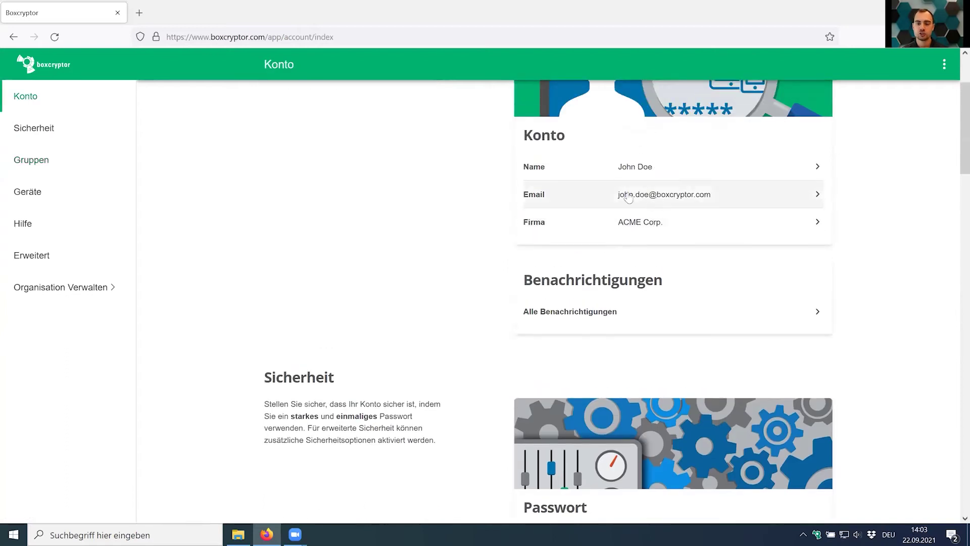
scroll(668, 210, down, 7)
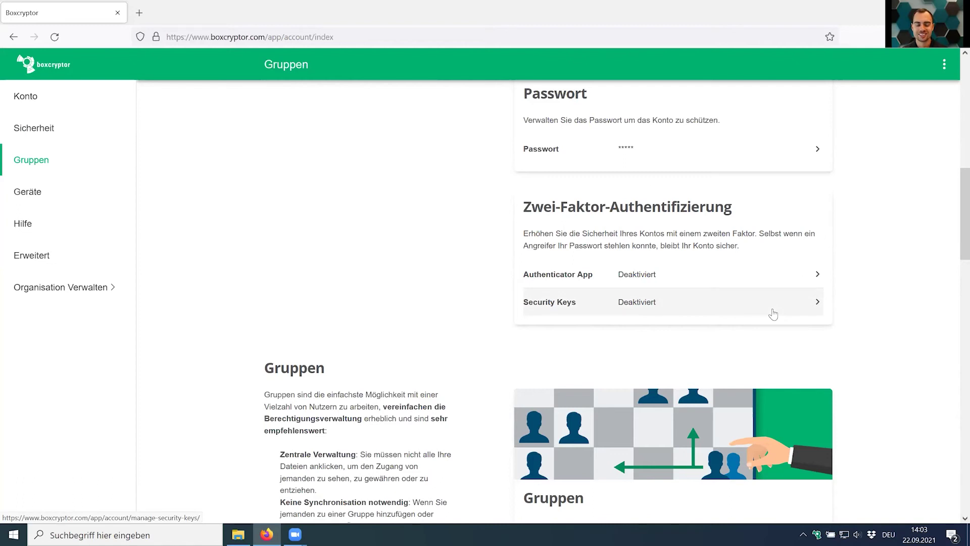
scroll(773, 313, down, 5)
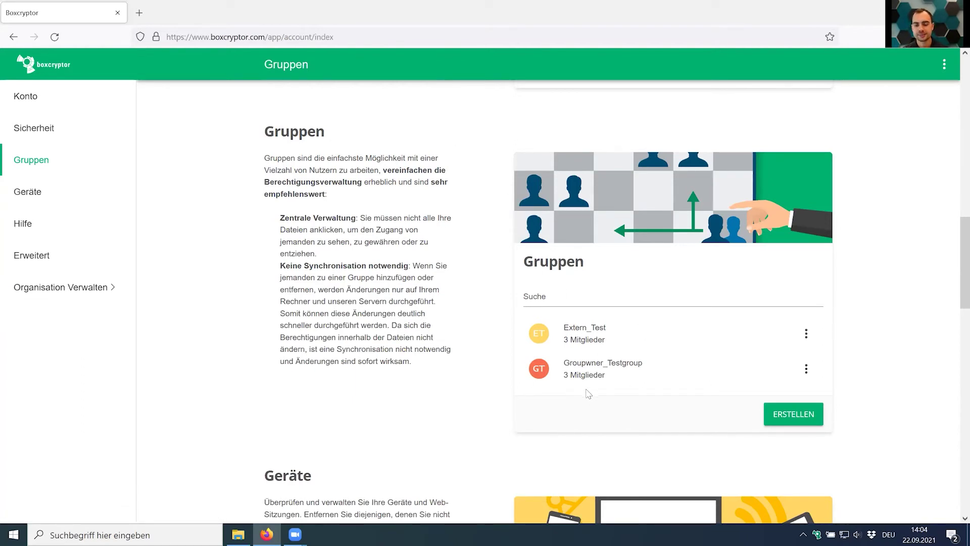
Open and close the Extern_Test group's options, then scroll down toward the Geräte section.
click(806, 334)
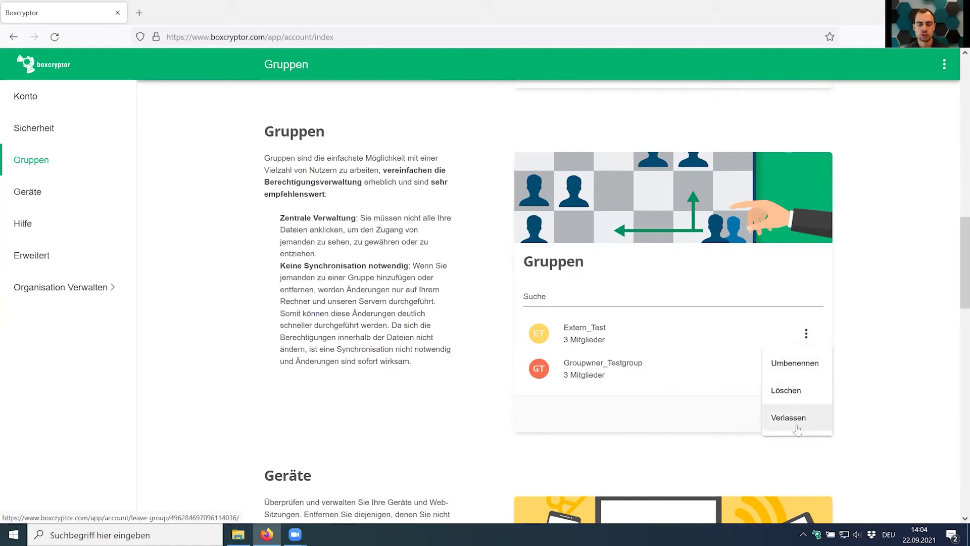
click(872, 329)
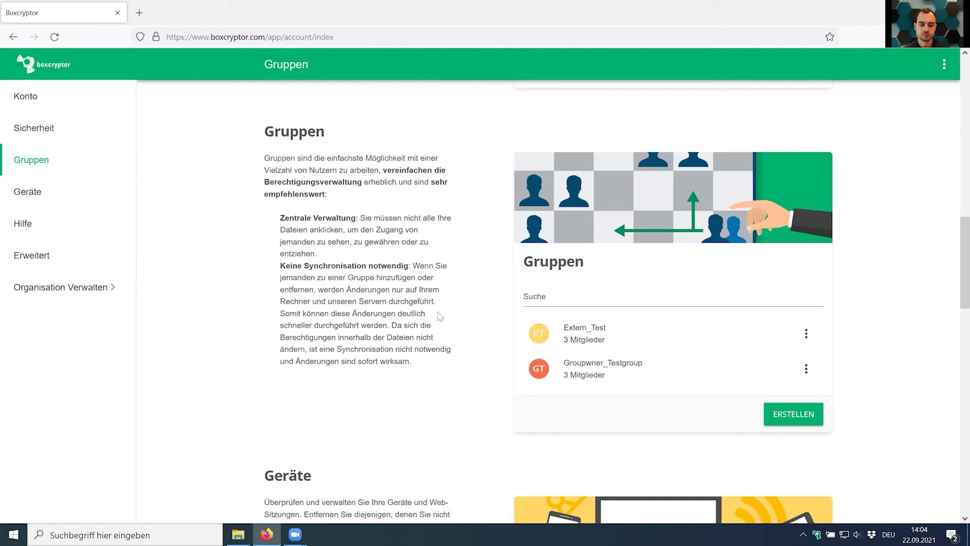
scroll(439, 316, down, 7)
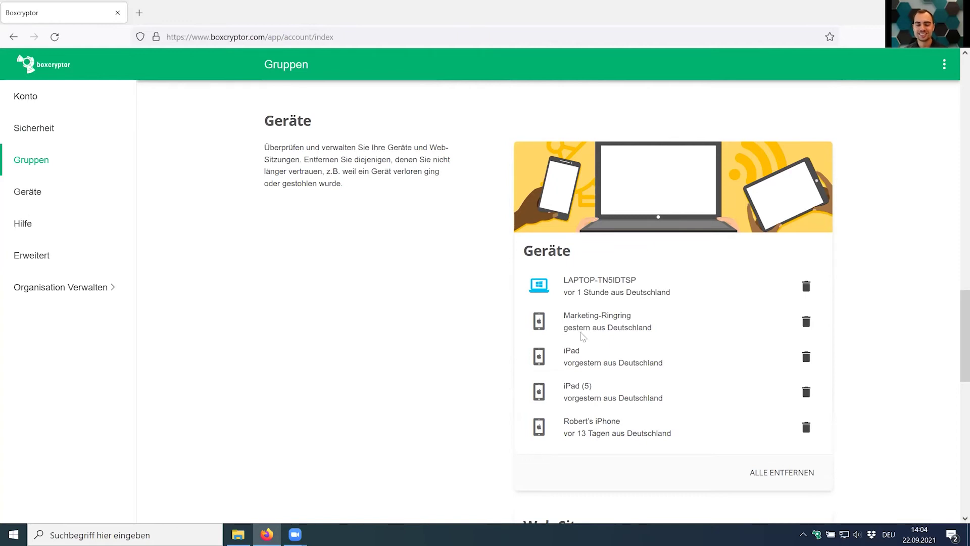
Delete the Marketing-Ringring device, then briefly browse Dropbox\01_Management on drive X: and close it.
click(806, 322)
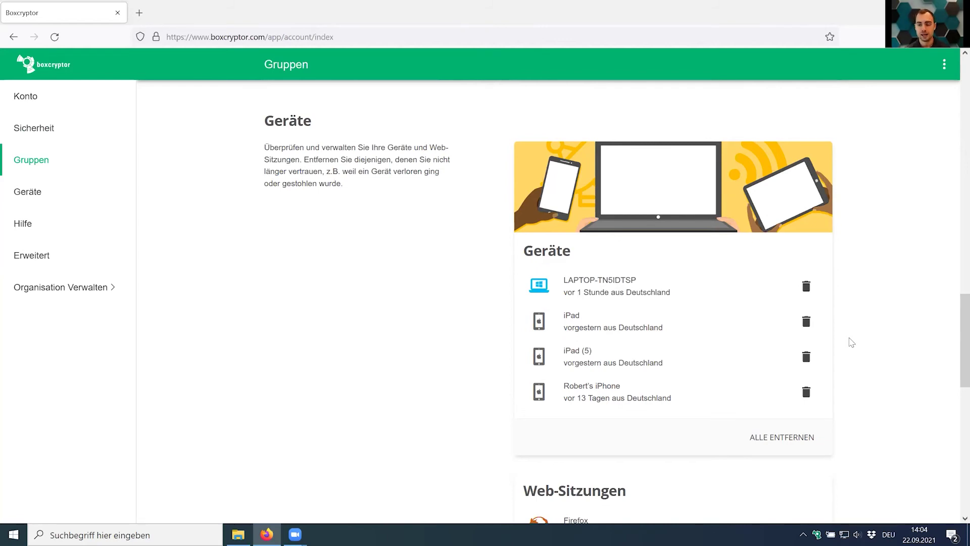
click(816, 531)
double_click(309, 124)
double_click(327, 127)
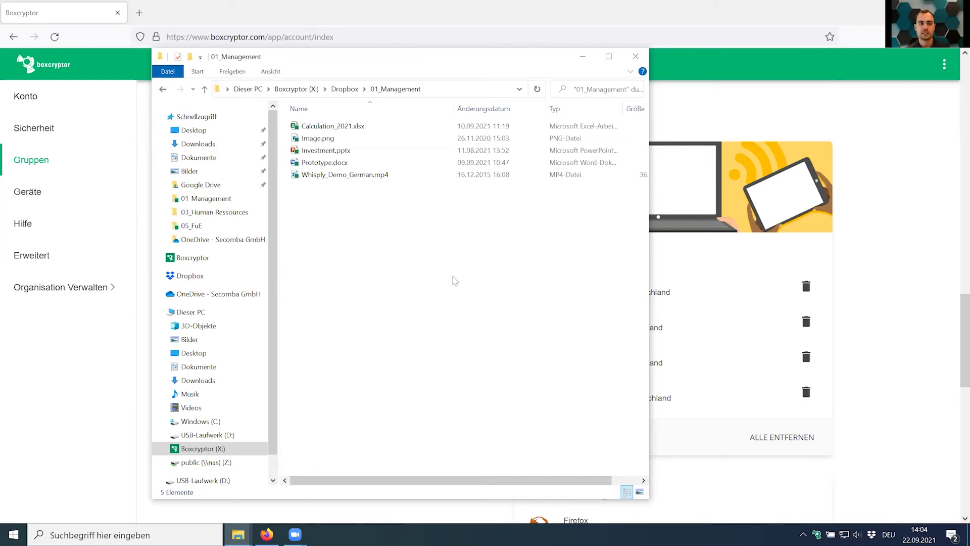
click(645, 62)
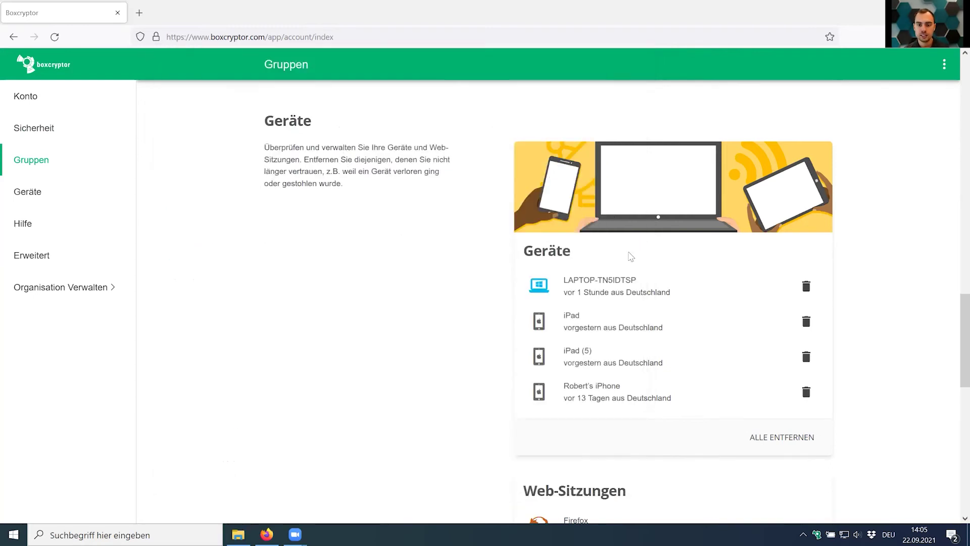
drag(562, 279, 671, 302)
click(680, 297)
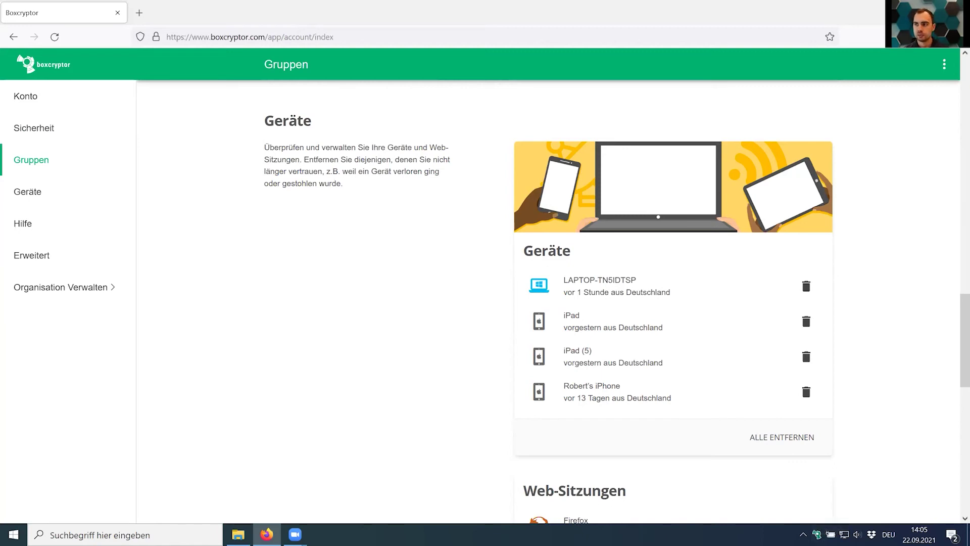
Scroll the account page down to the Hilfe links for help, community and support.
scroll(908, 284, down, 7)
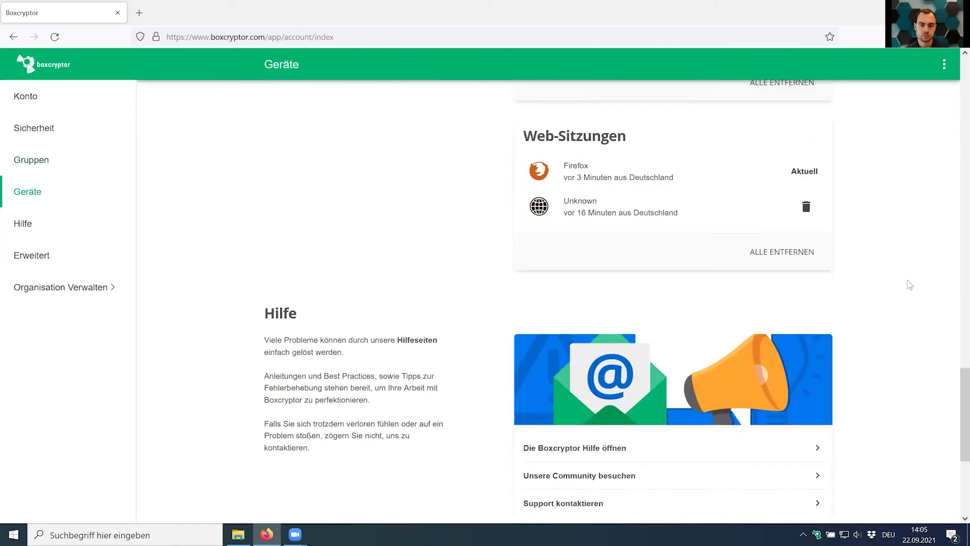
scroll(910, 285, up, 5)
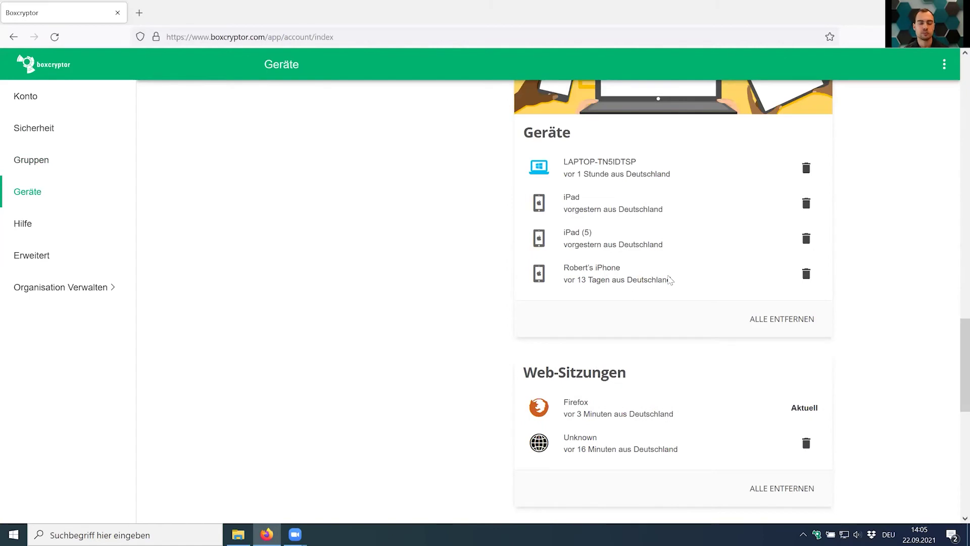
scroll(667, 278, up, 1)
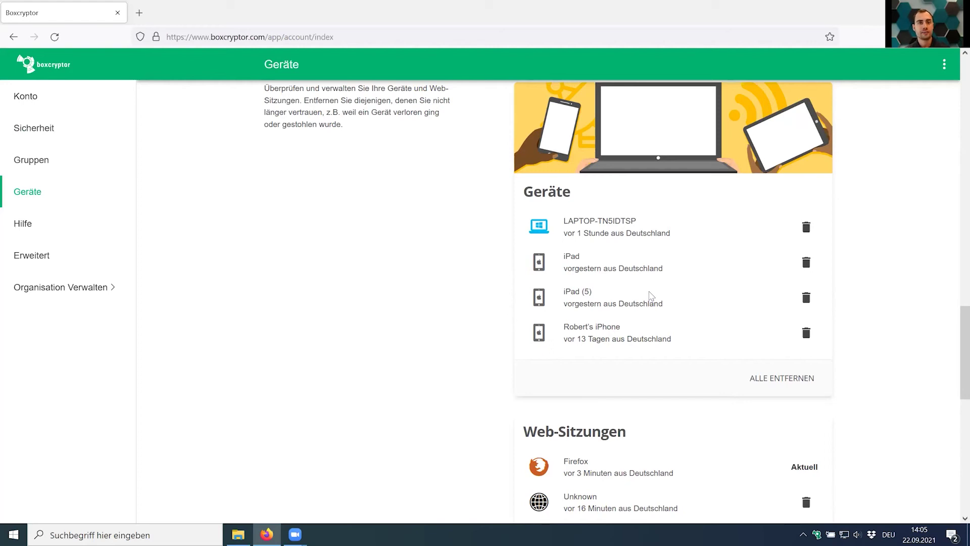
scroll(651, 296, down, 5)
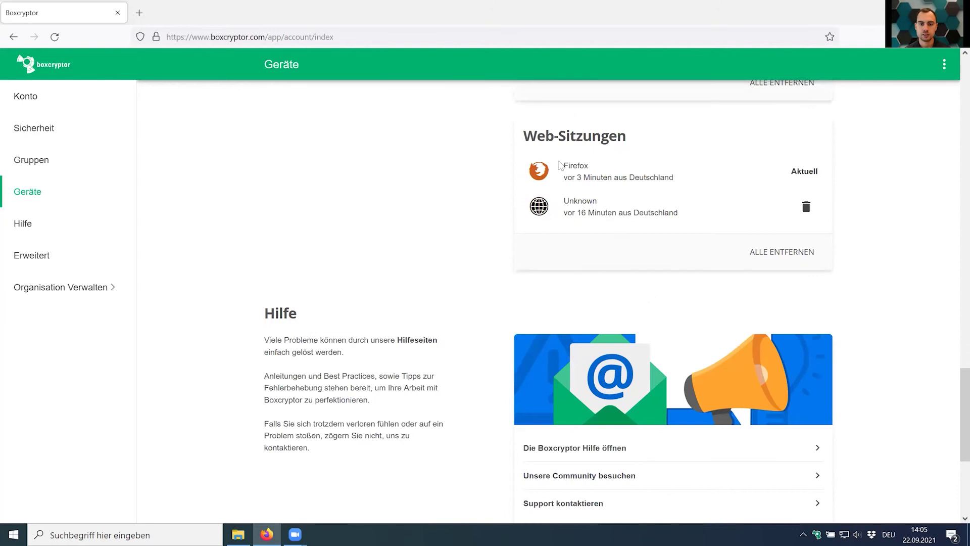
scroll(584, 334, down, 3)
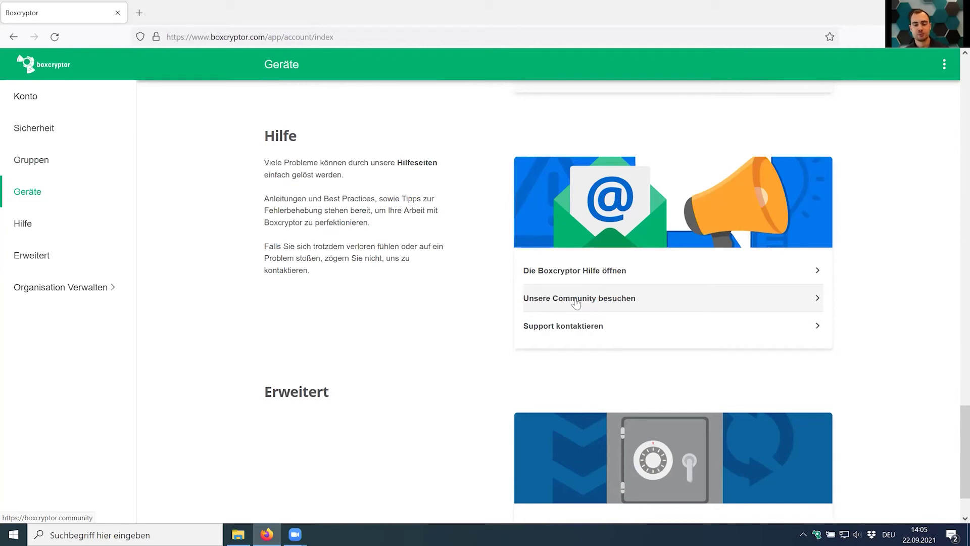
click(564, 272)
key(ctrl+Tab)
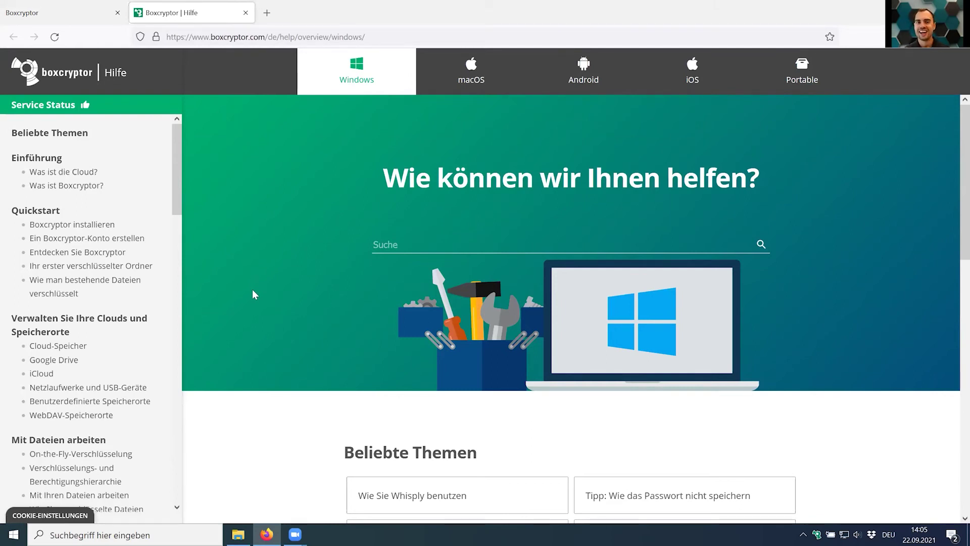
click(246, 13)
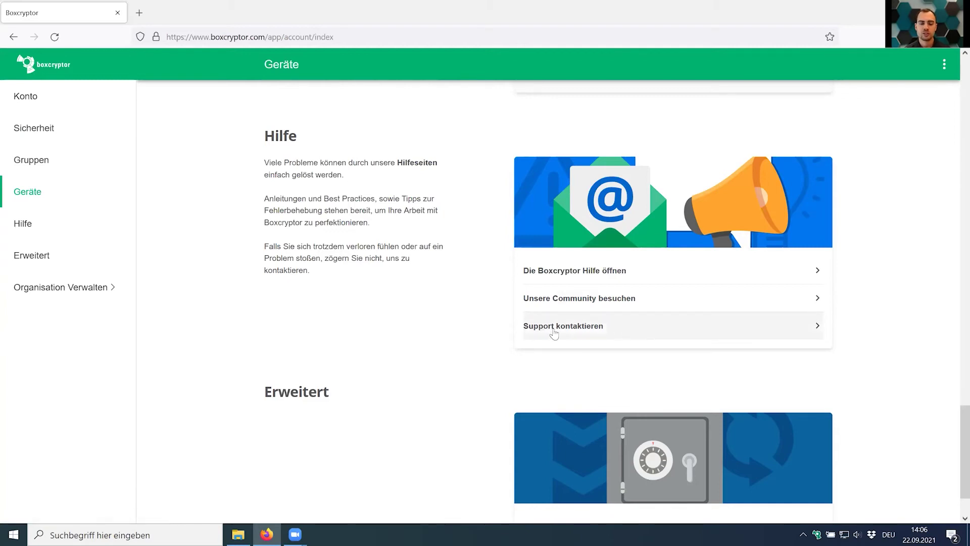
click(637, 337)
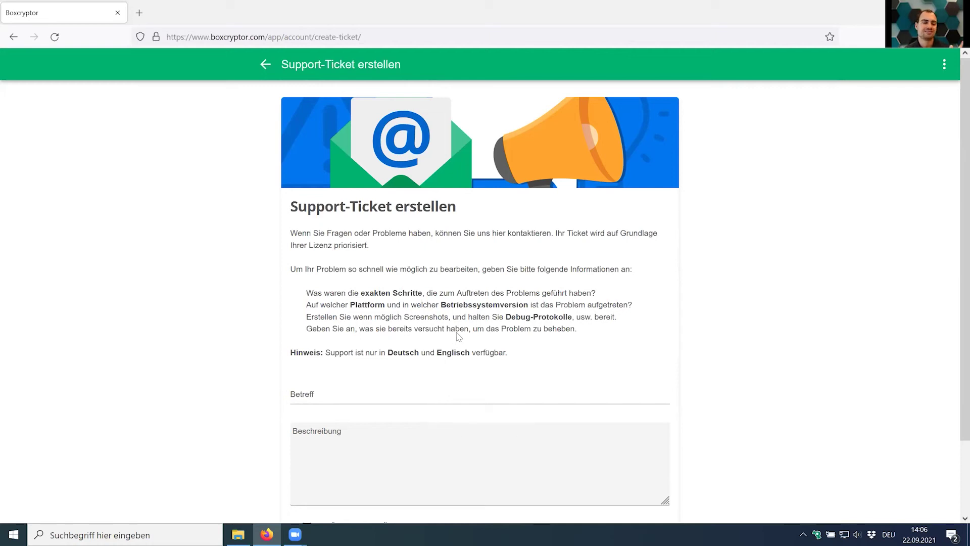
click(268, 68)
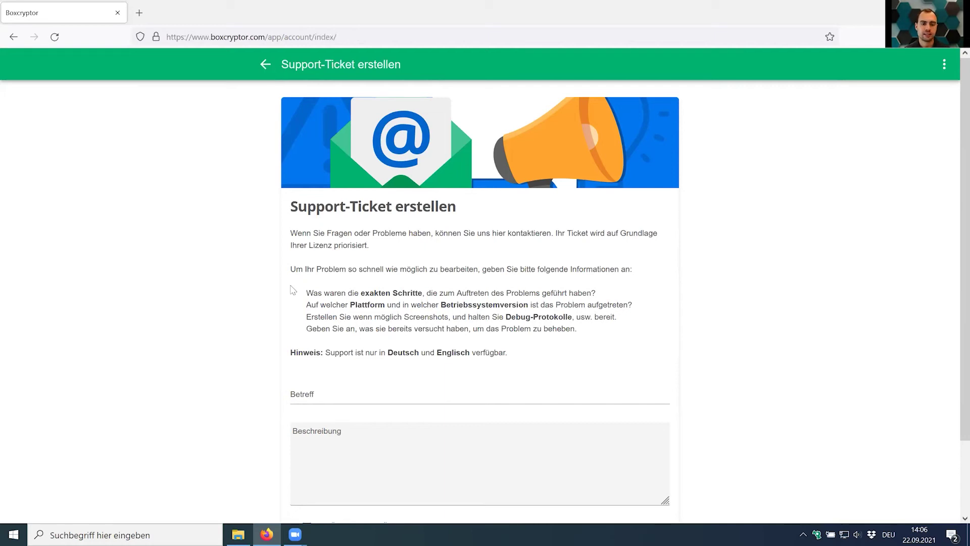
scroll(285, 321, down, 15)
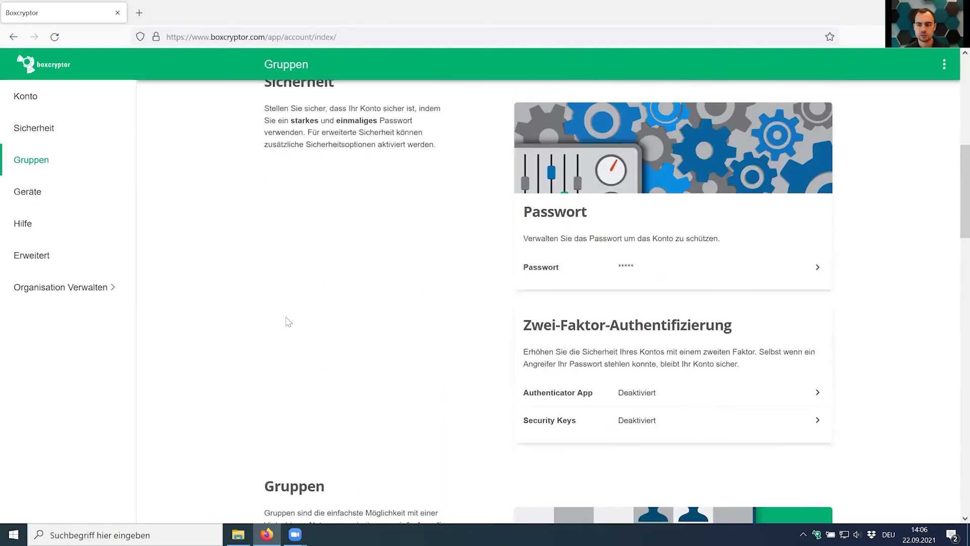
Jump via the sidebar to Erweitert, showing Schlüssel Exportieren and Konto Löschen.
click(105, 246)
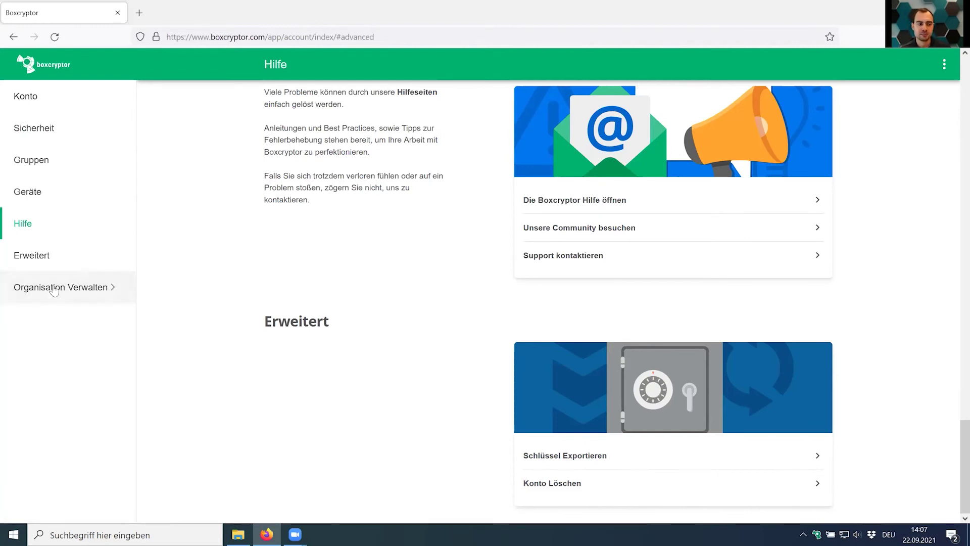
Open Organisation Verwalten and show the Master Key status, listing one user without an active master key.
click(79, 302)
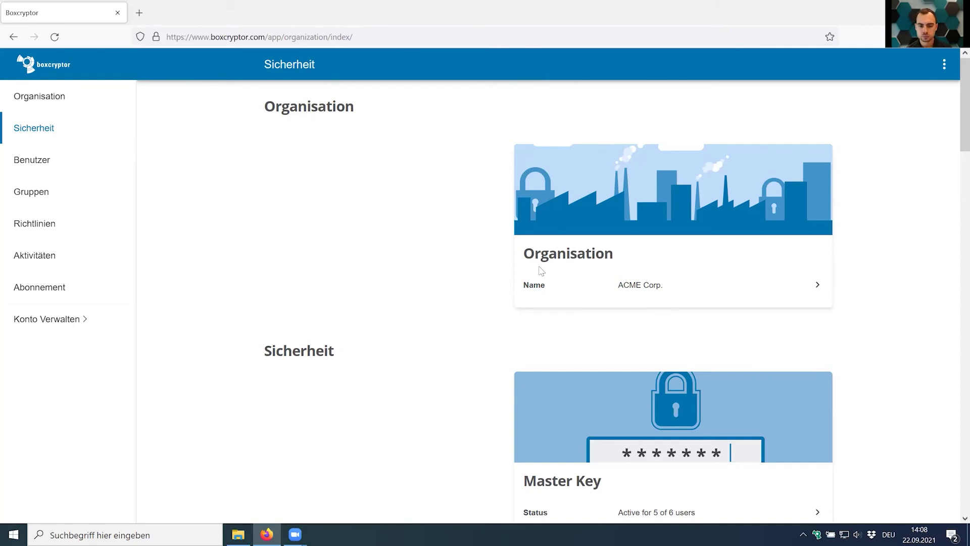
scroll(658, 298, down, 5)
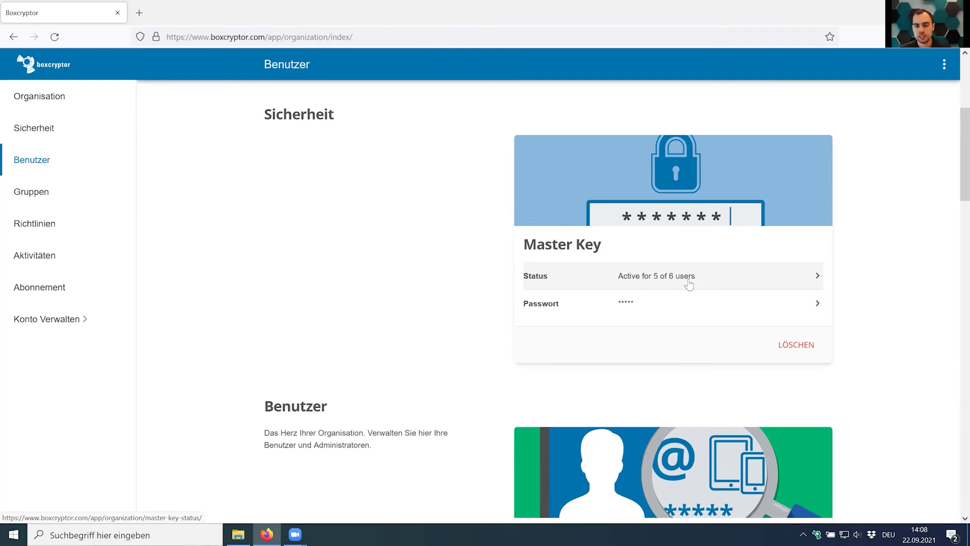
click(689, 285)
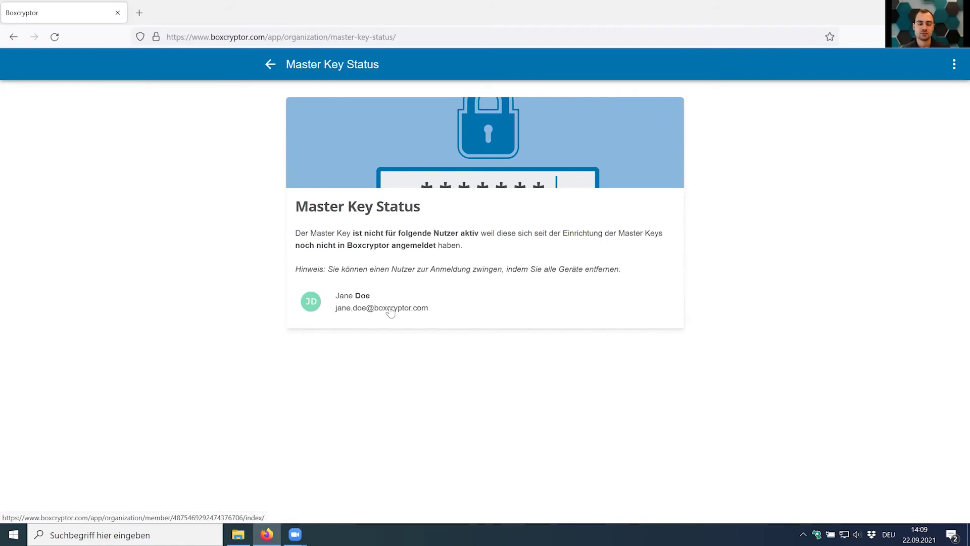
click(269, 66)
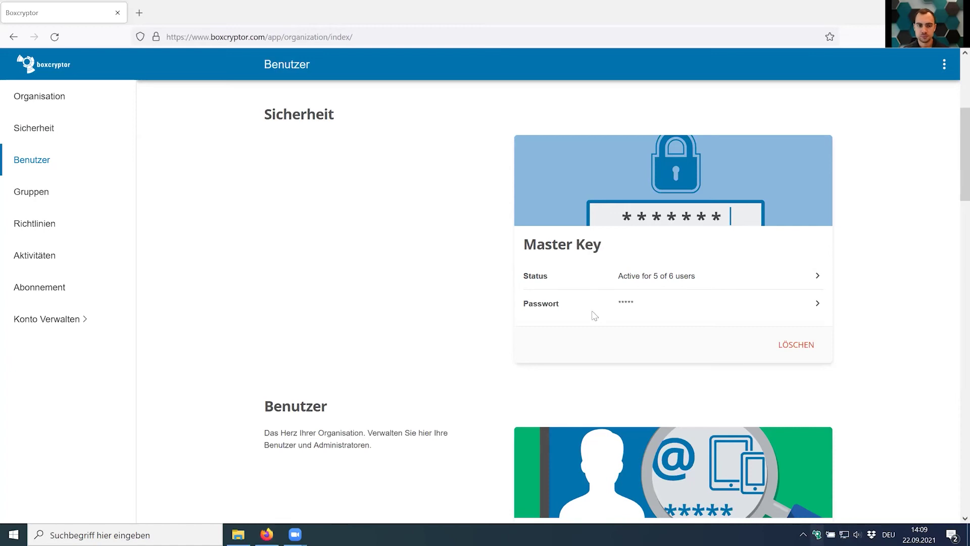
key(alt+Tab)
double_click(327, 150)
key(Down)
key(Down)
key(Down)
key(Down)
key(Down)
key(Down)
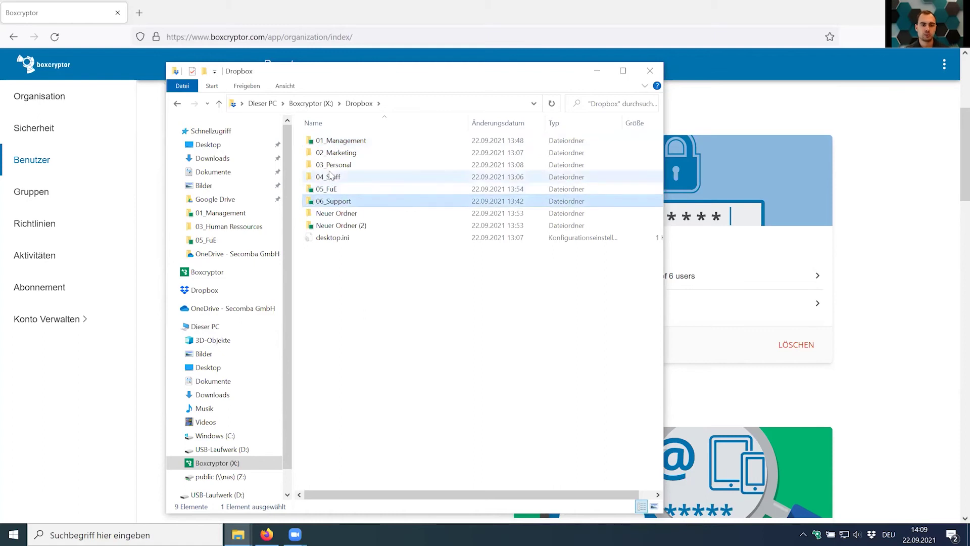
click(333, 164)
click(338, 153)
click(418, 339)
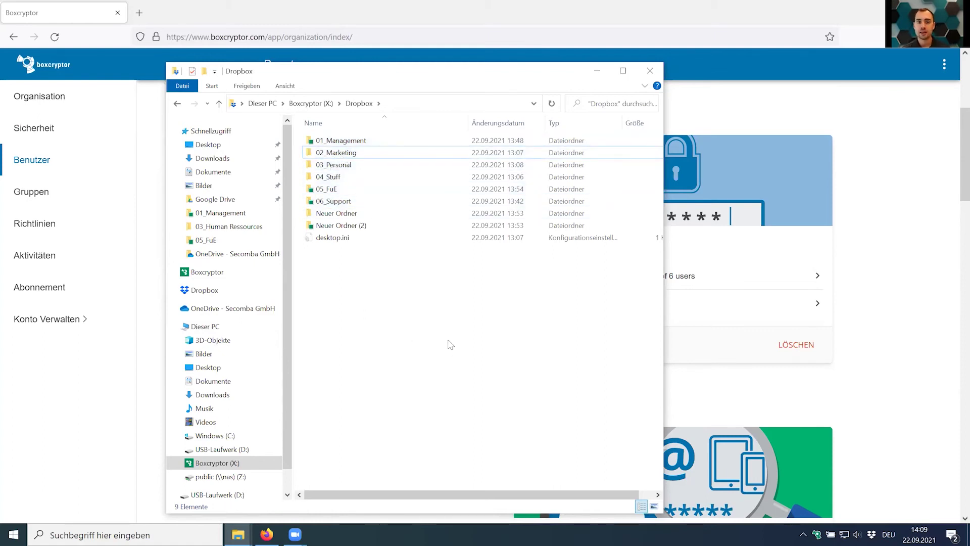
click(651, 71)
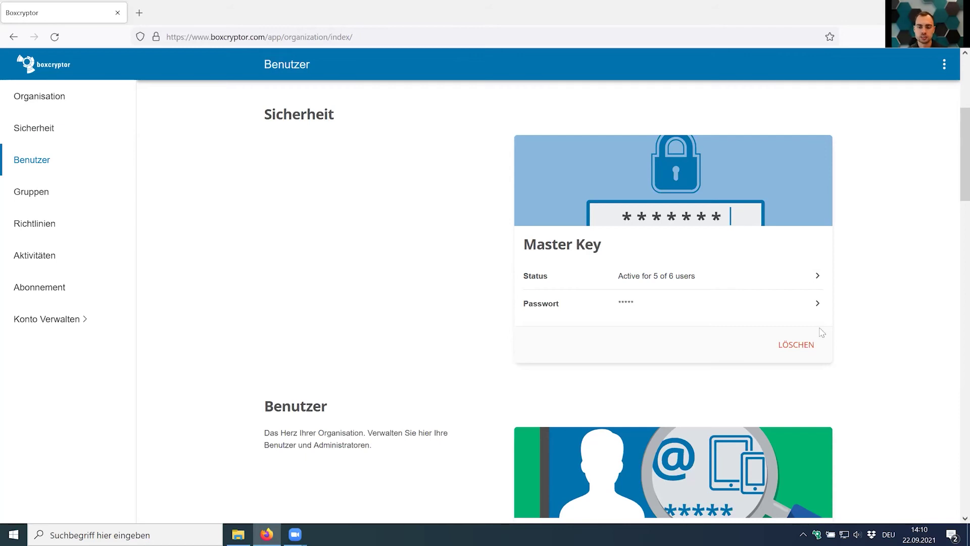
Open the Benutzer member list twice, returning to the organisation overview each time.
scroll(413, 211, down, 5)
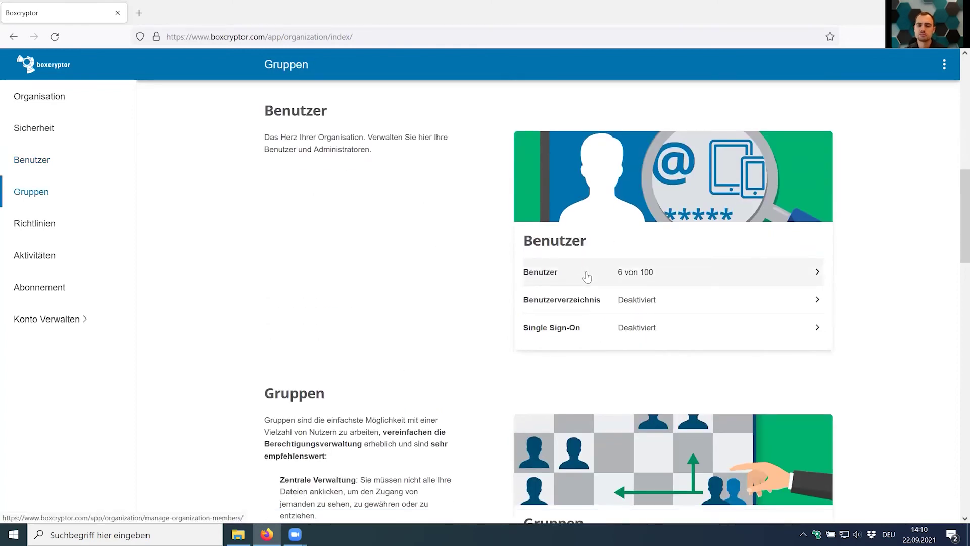
click(586, 277)
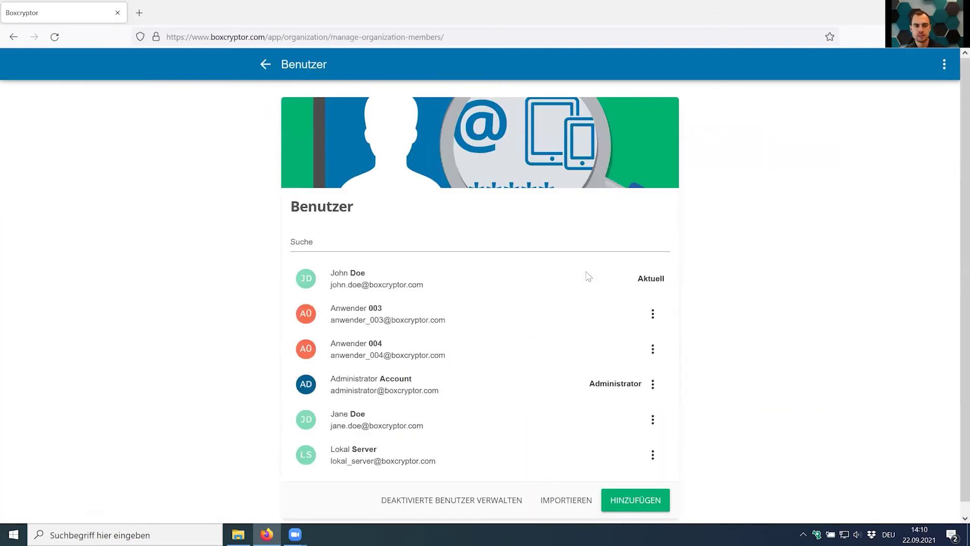
click(264, 64)
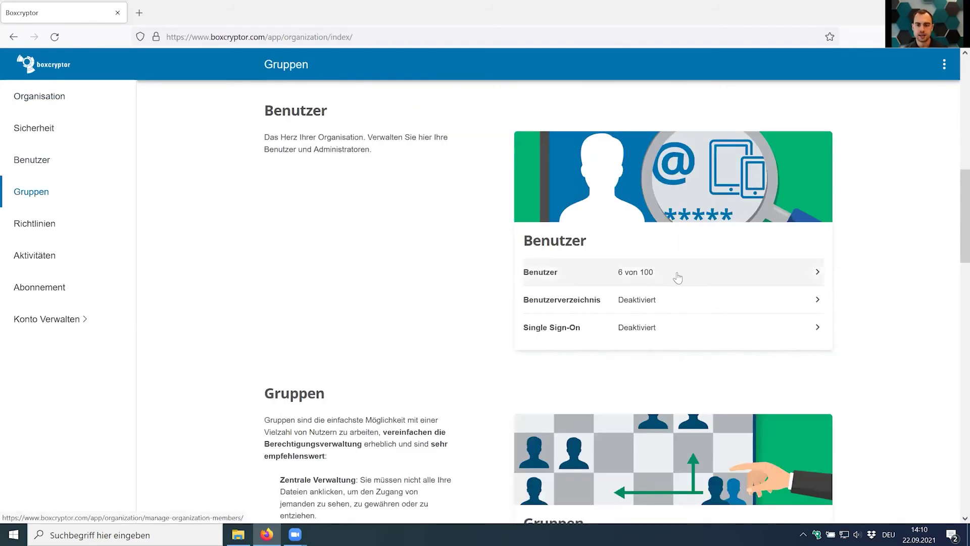
click(677, 278)
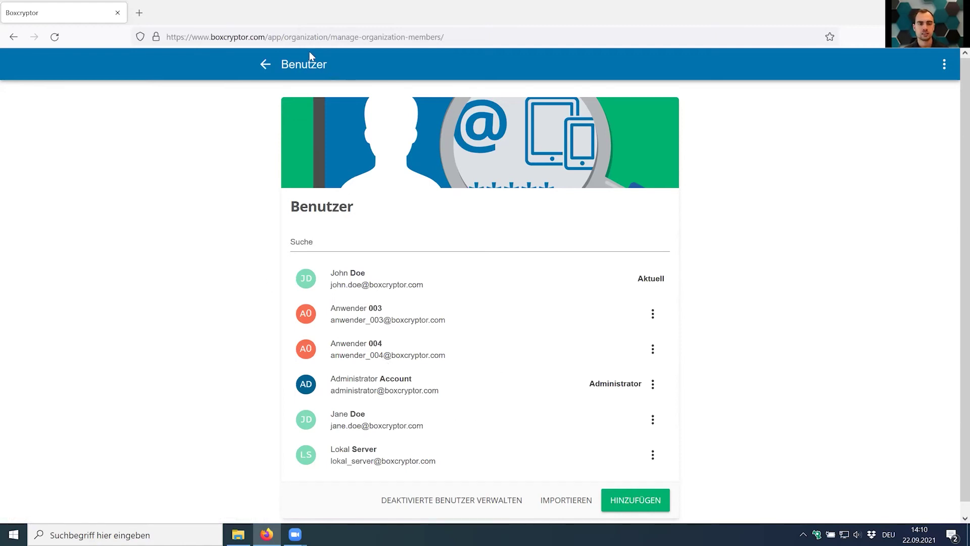
click(266, 64)
click(688, 299)
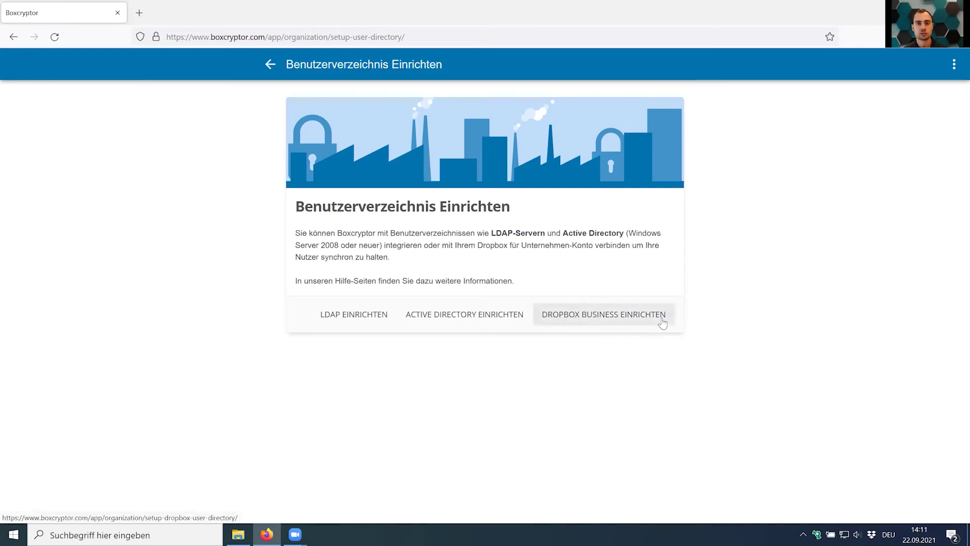
click(497, 320)
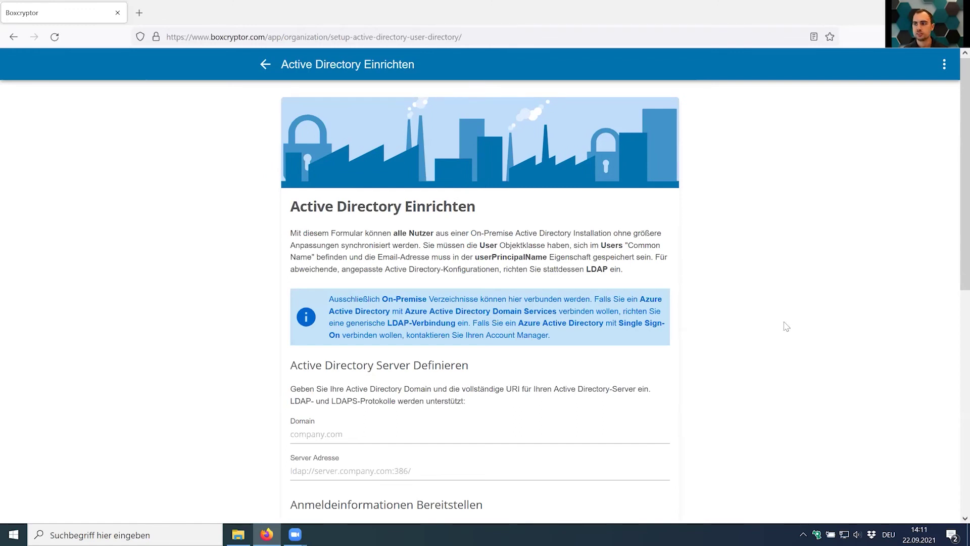
scroll(789, 323, down, 4)
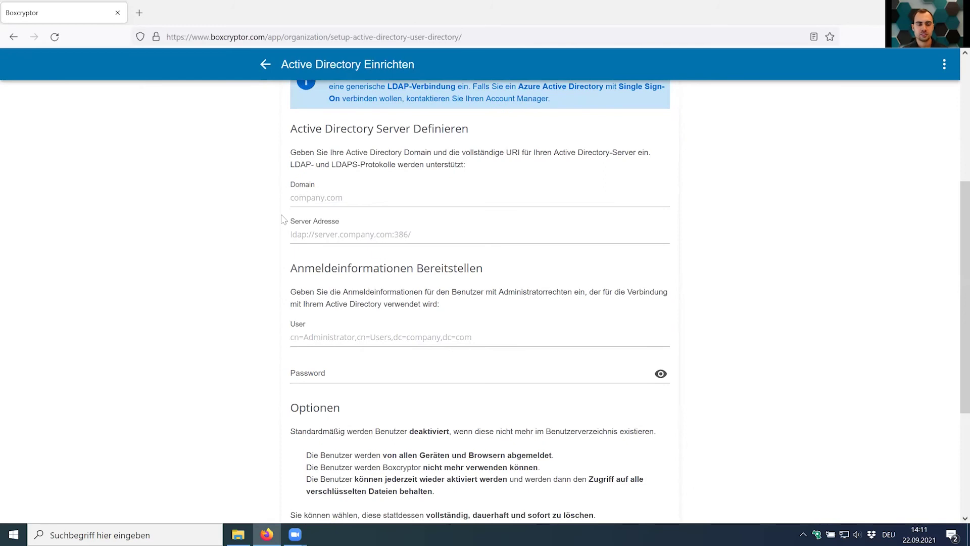
scroll(260, 210, down, 4)
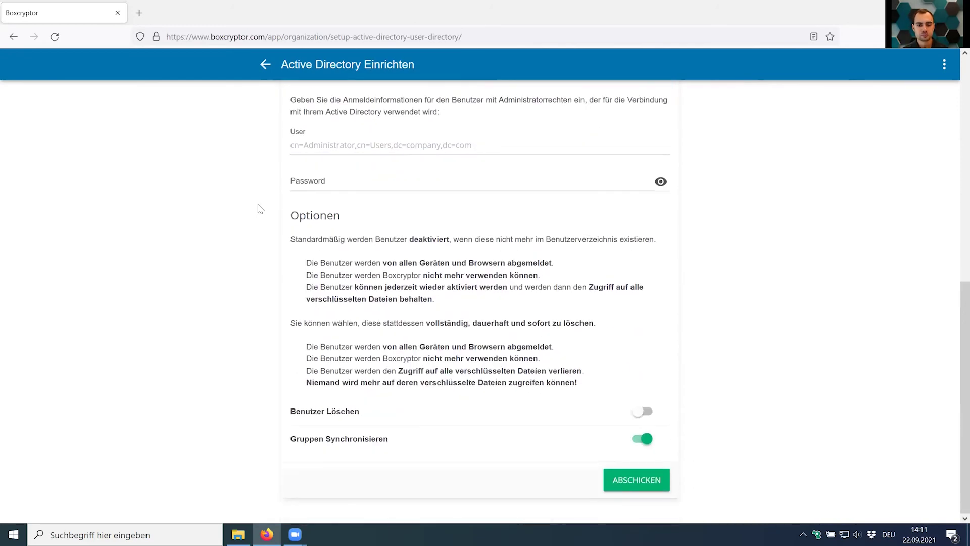
click(643, 413)
click(643, 413)
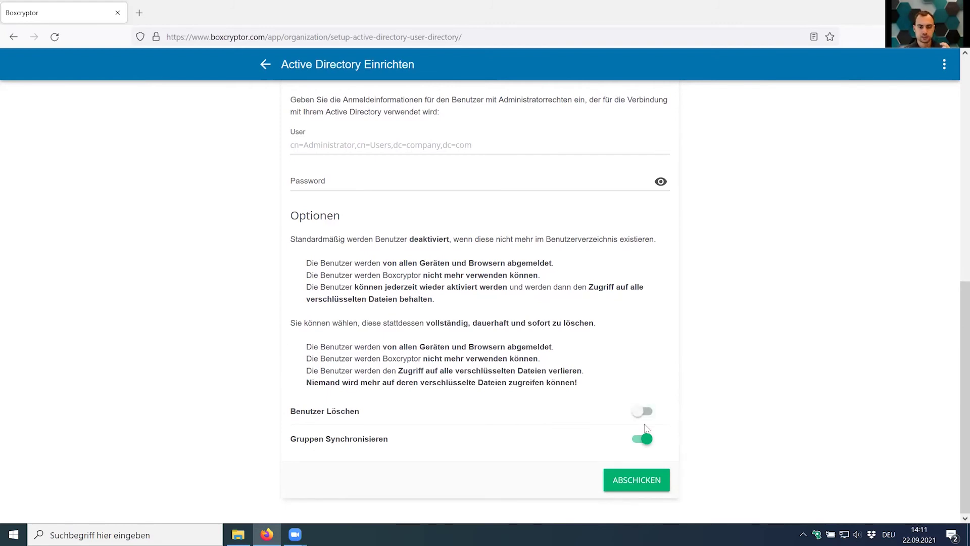
click(644, 440)
click(644, 441)
scroll(752, 457, up, 9)
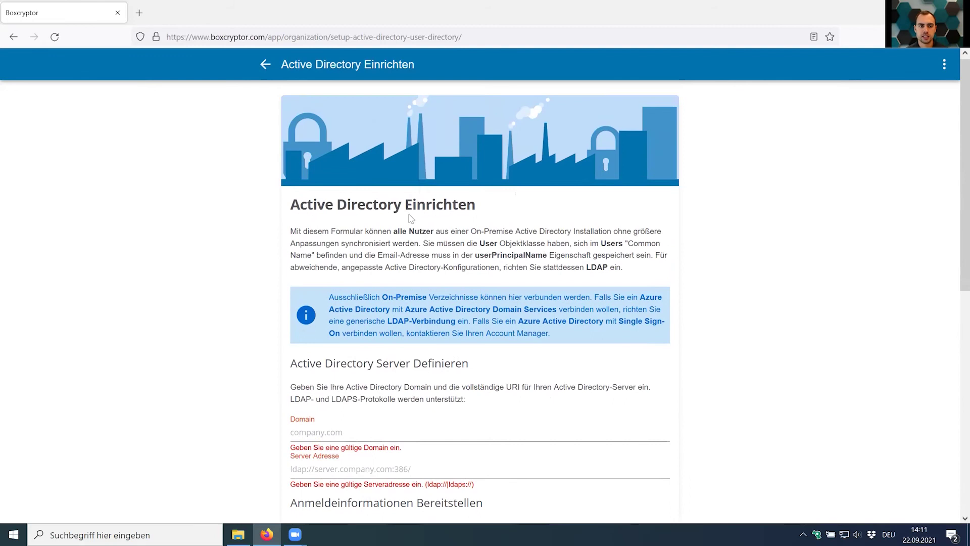
click(265, 64)
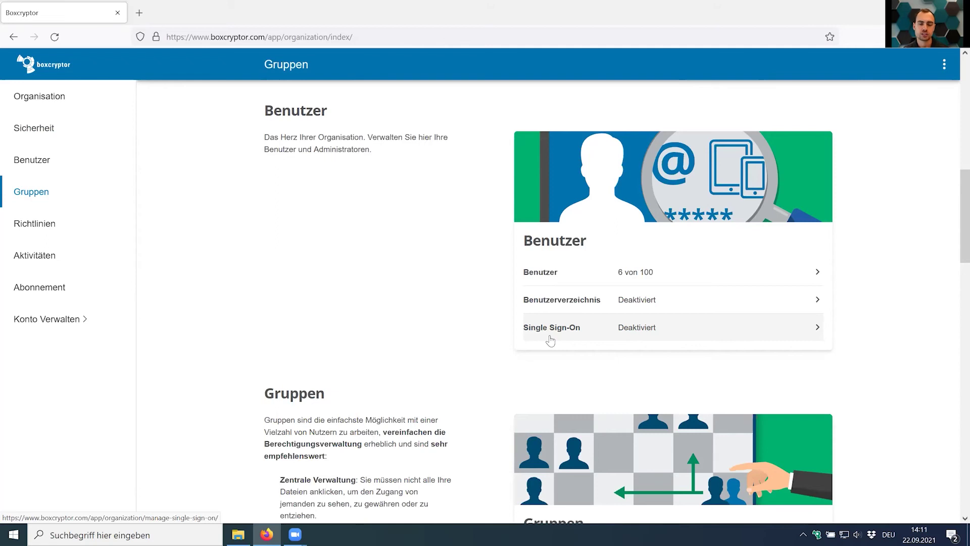
Scroll to the Gruppen card showing Extern_Test and Groupwner_Testgroup, each with 3 members.
scroll(608, 338, down, 3)
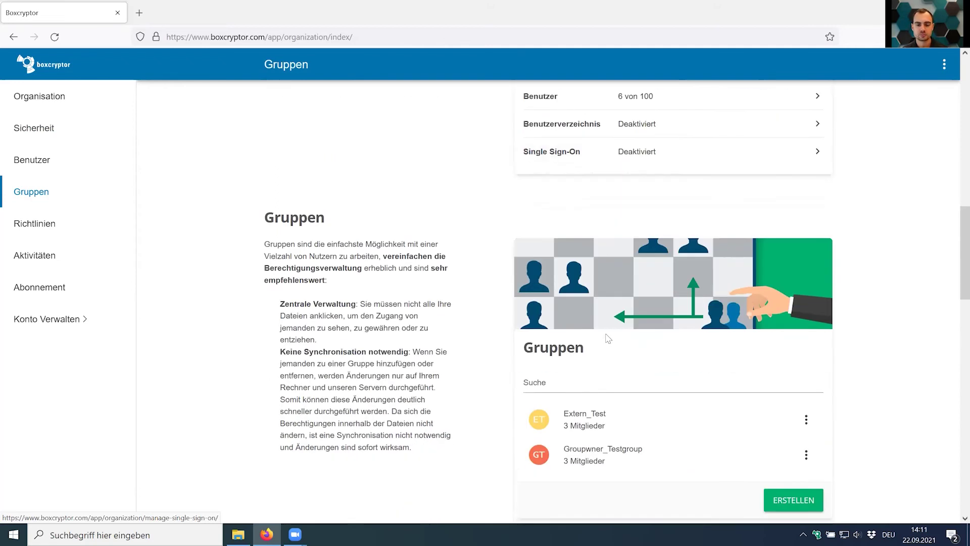
scroll(608, 338, down, 1)
scroll(608, 338, down, 1)
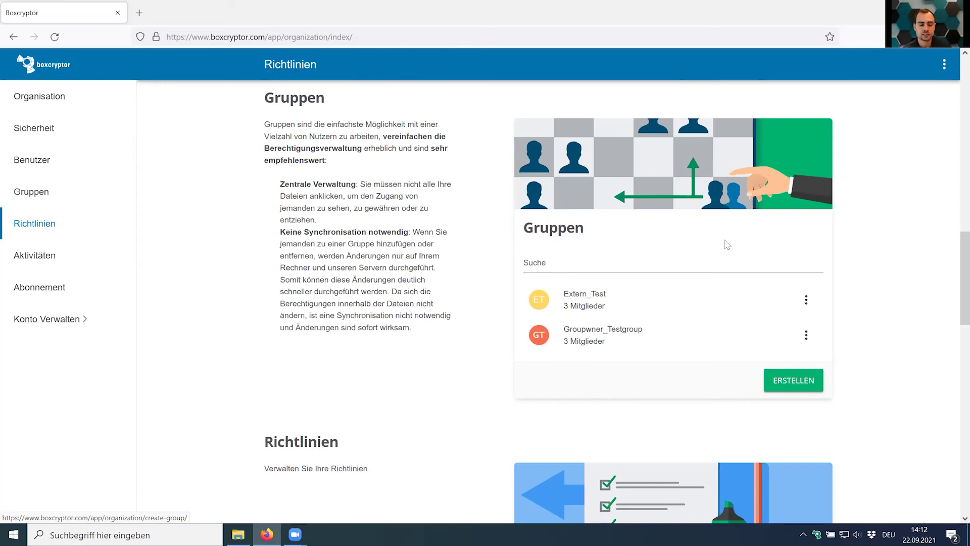
click(238, 534)
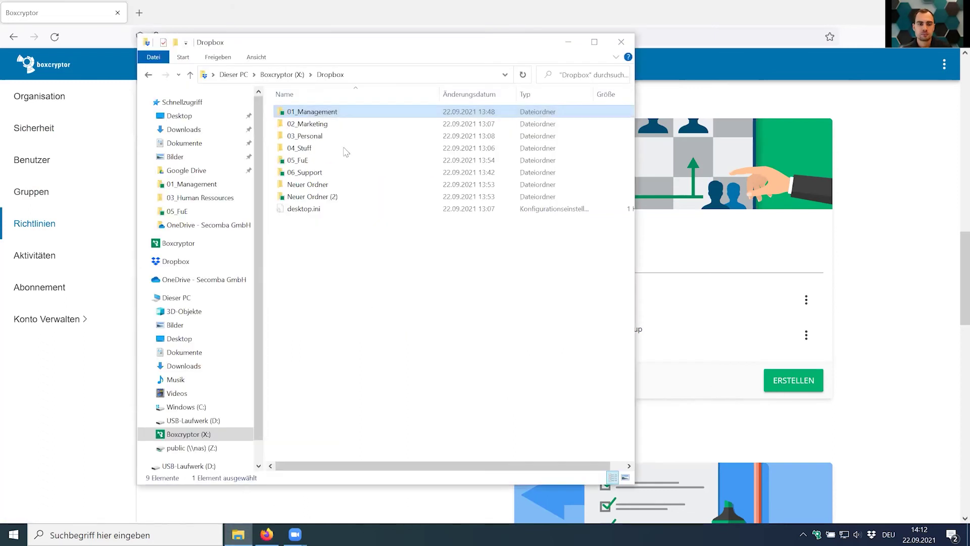
right_click(326, 110)
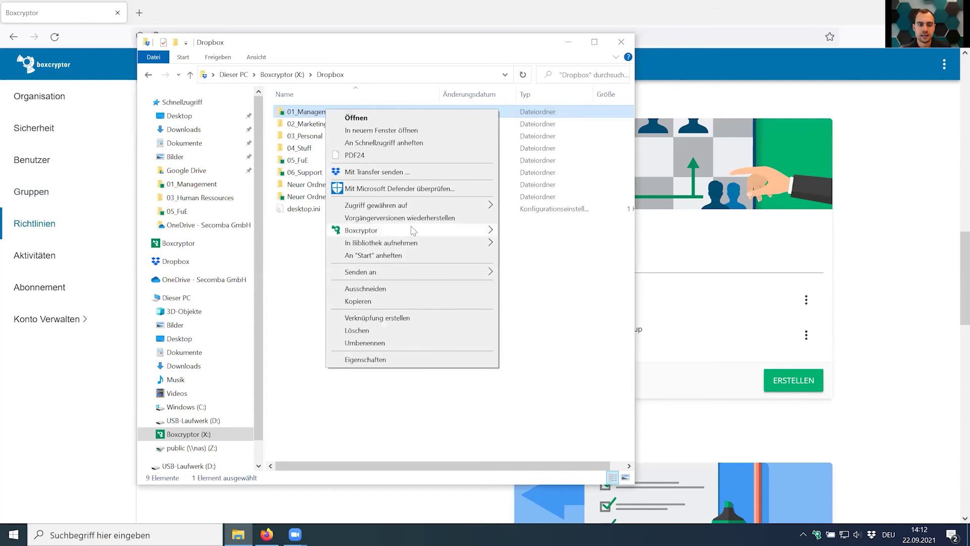
mouse_move(435, 232)
click(535, 245)
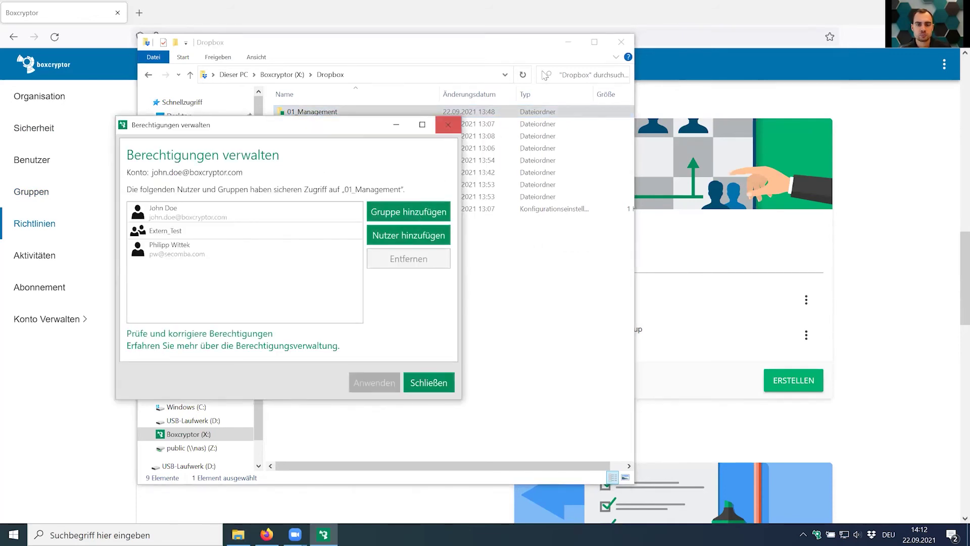
click(448, 124)
click(621, 42)
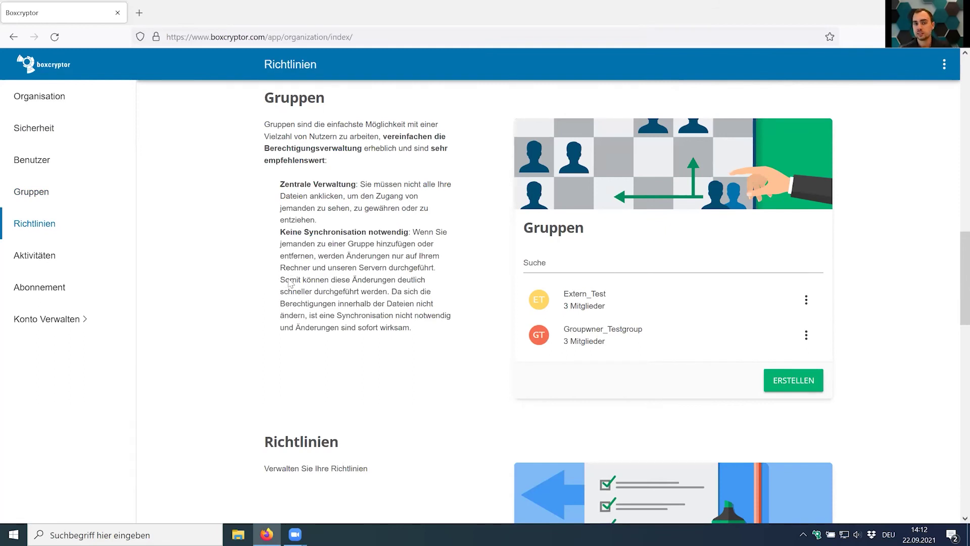
Start a new policy from the Richtlinien card to list the Zugriff and Konto policy types.
scroll(288, 284, down, 5)
scroll(290, 286, up, 2)
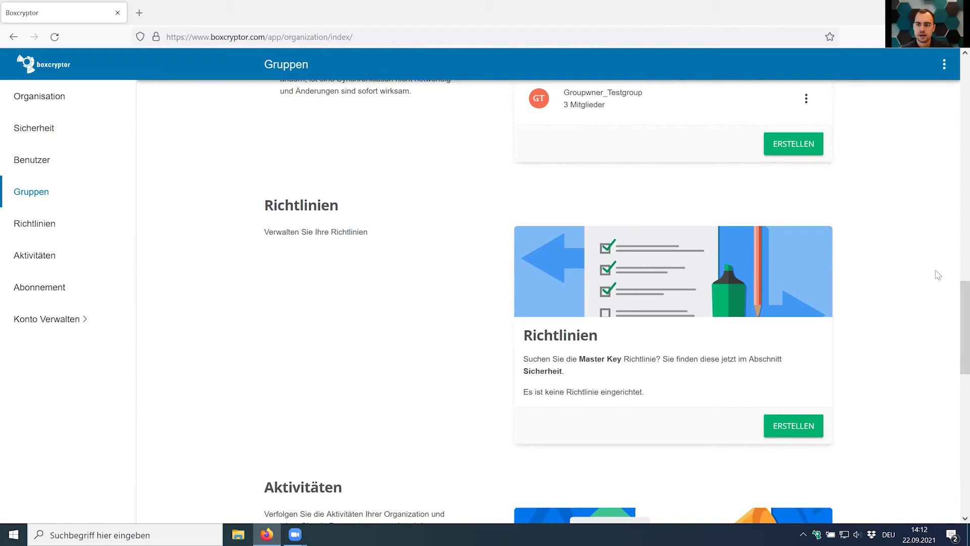
click(796, 420)
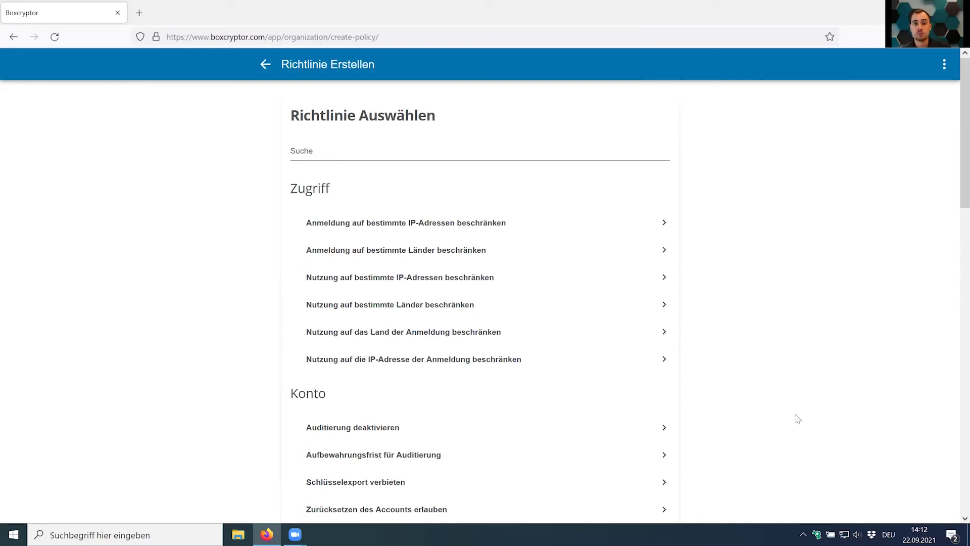
Browse the access, account and authentication policy types and pick Schlüsselexport verbieten.
scroll(798, 419, down, 1)
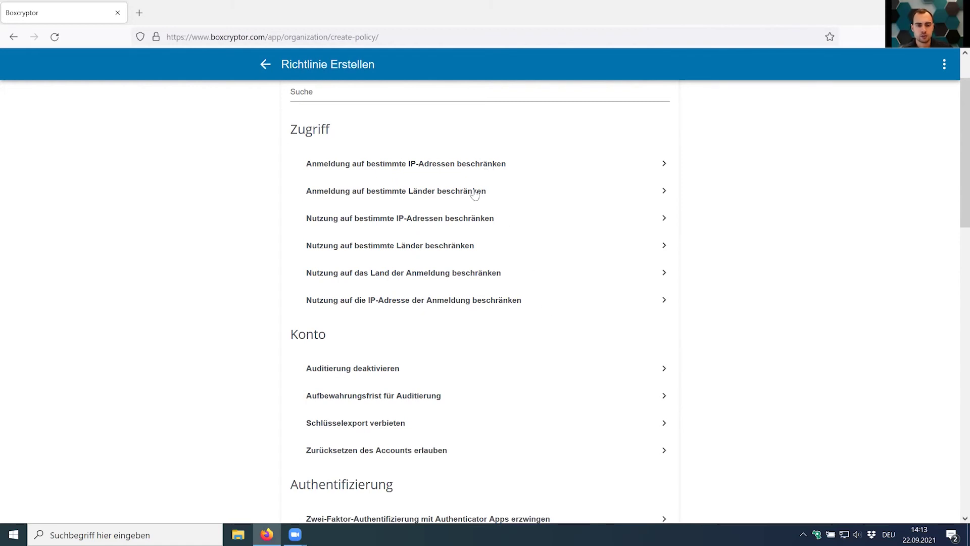
scroll(474, 209, down, 3)
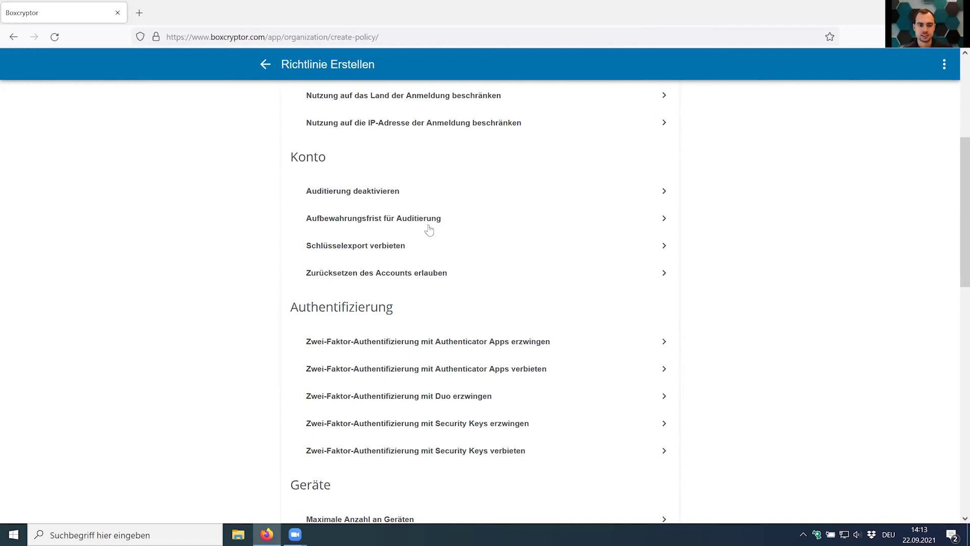
scroll(429, 230, down, 1)
scroll(404, 232, up, 1)
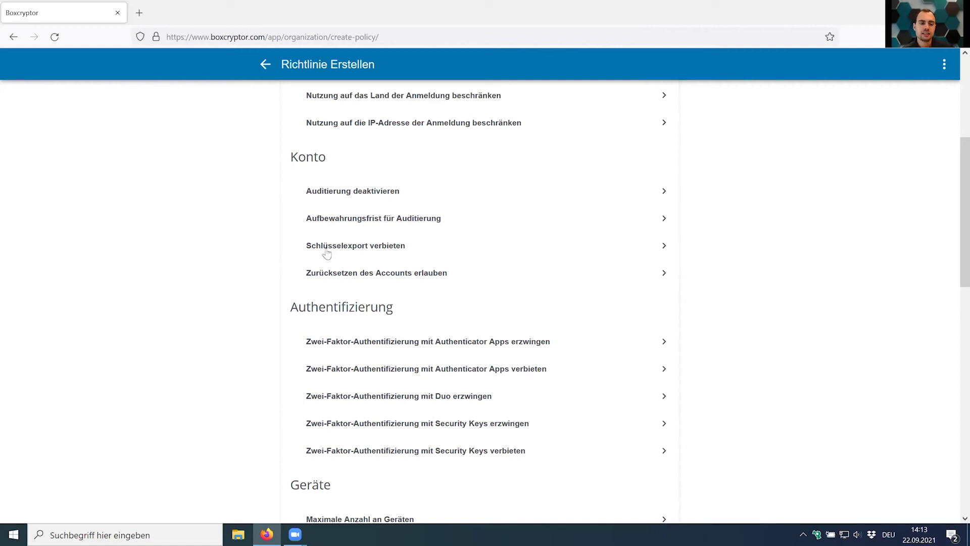
click(370, 245)
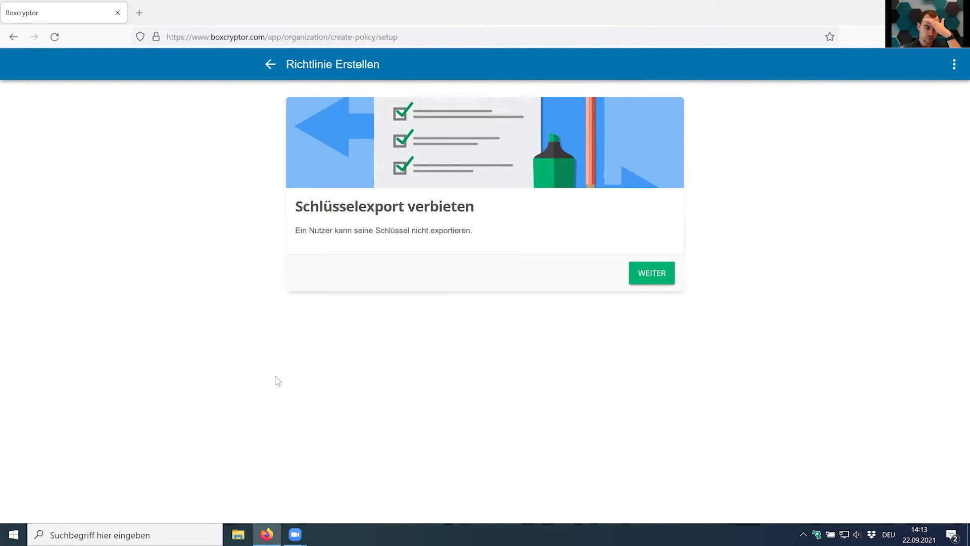
Apply Schlüsselexport verbieten to everyone except the administrator and one other user, then submit it.
click(648, 279)
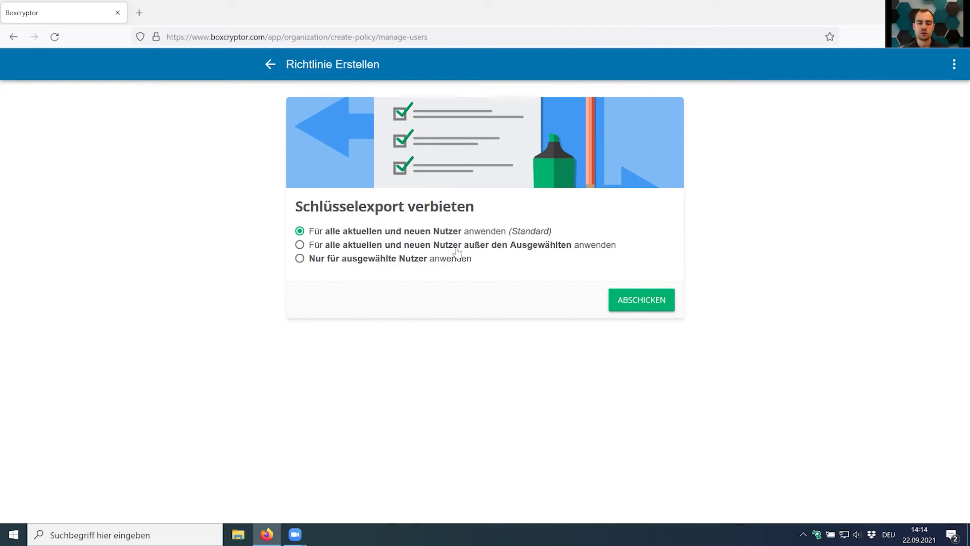
click(542, 250)
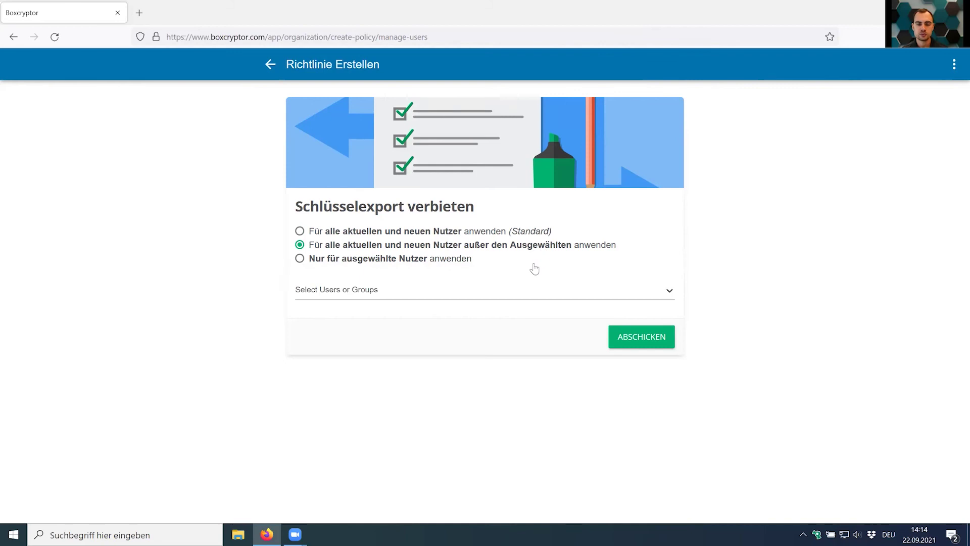
click(524, 294)
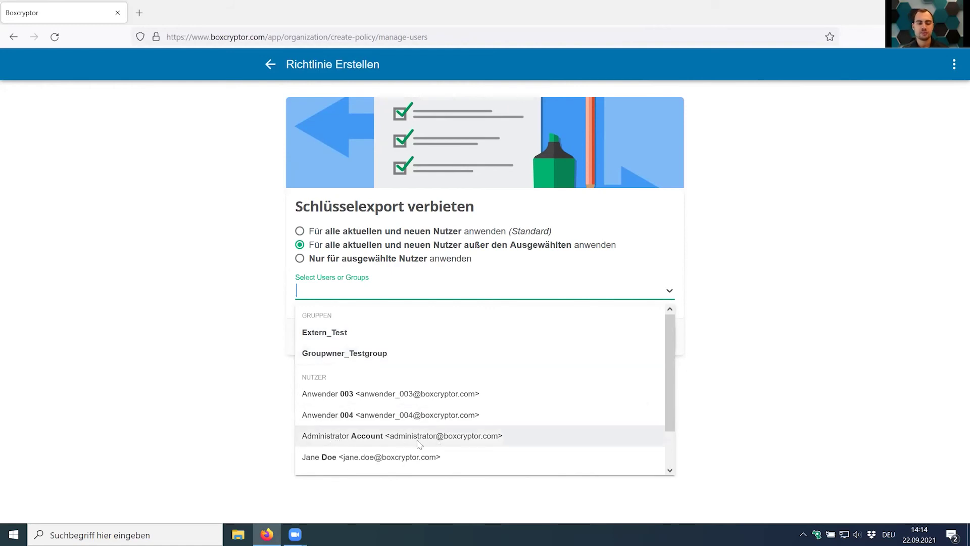
scroll(374, 445, down, 1)
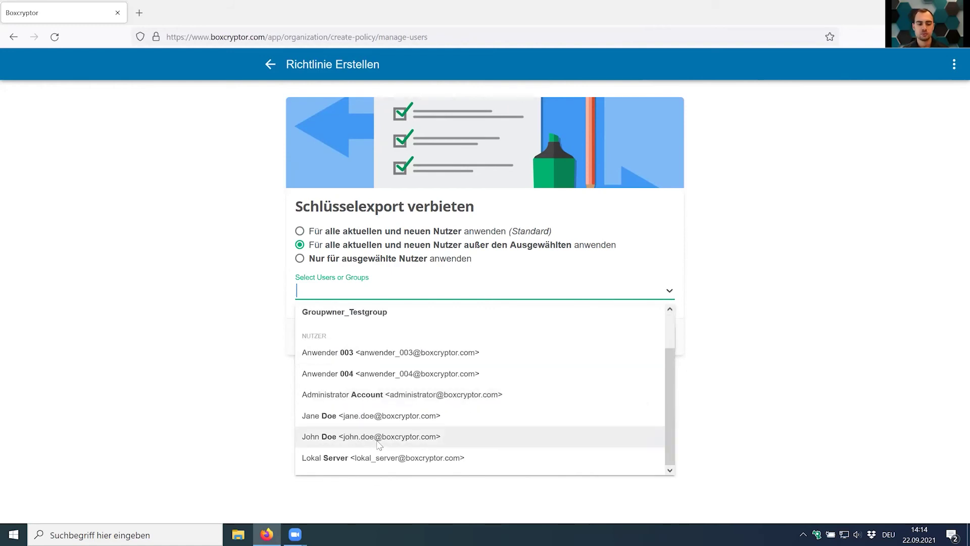
click(382, 442)
click(642, 290)
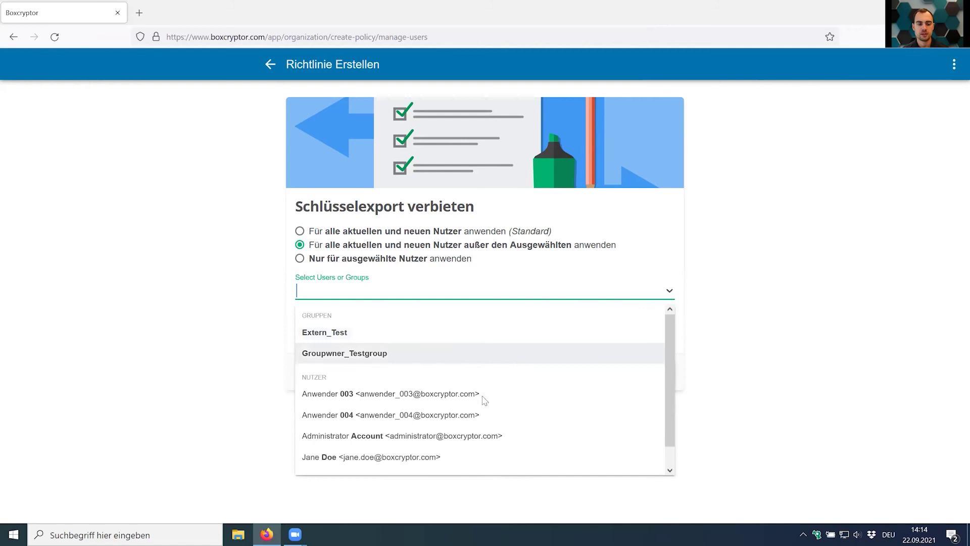
click(435, 436)
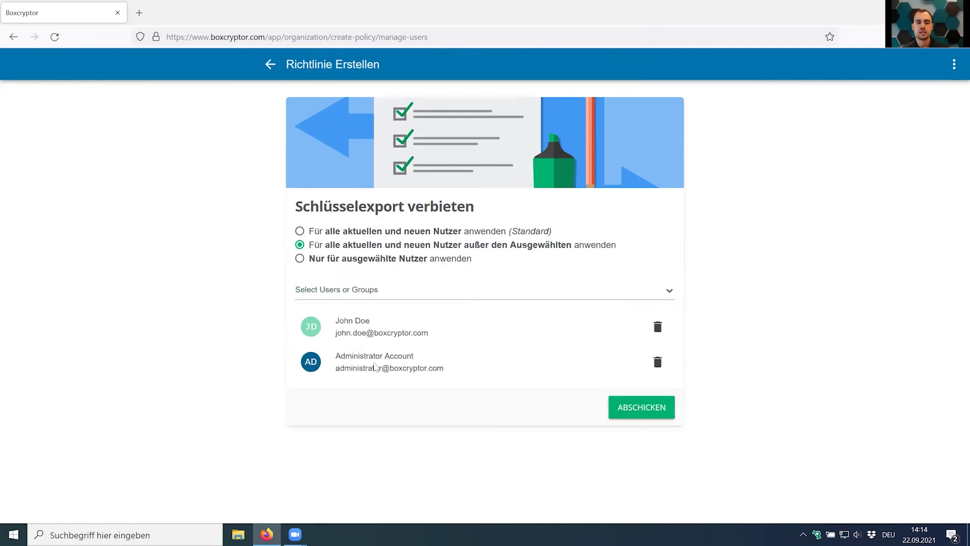
click(638, 409)
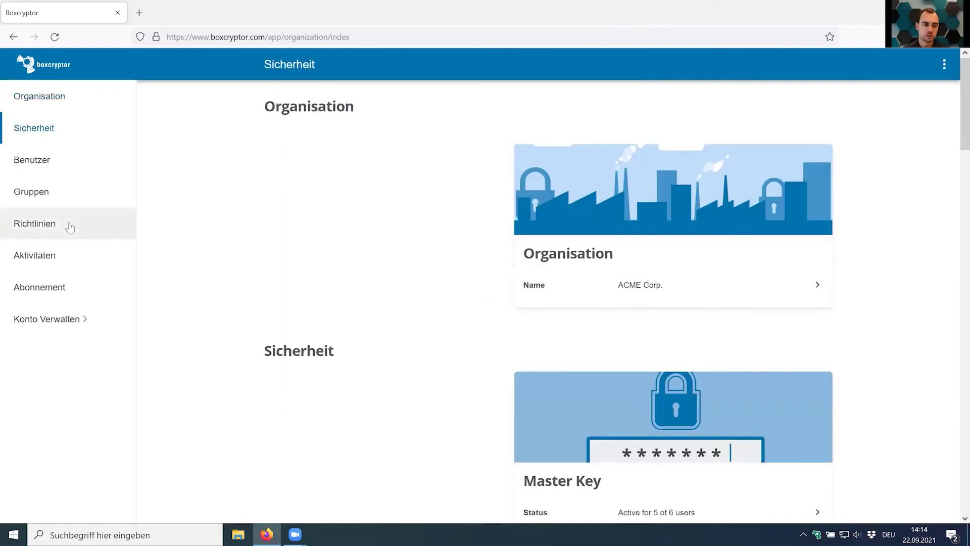
Check the Schlüsselexport verbieten policy's details and activity log, then return to the policies section.
click(71, 225)
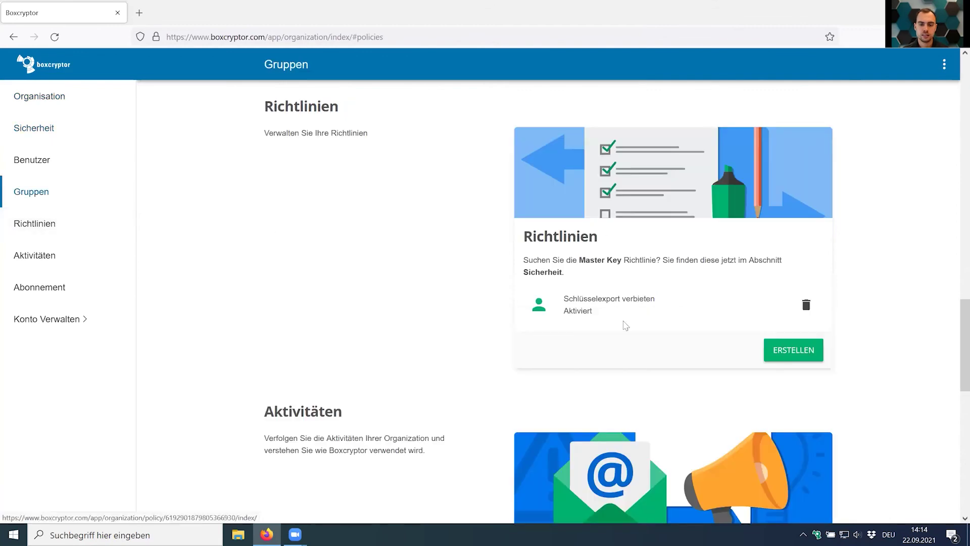
click(584, 314)
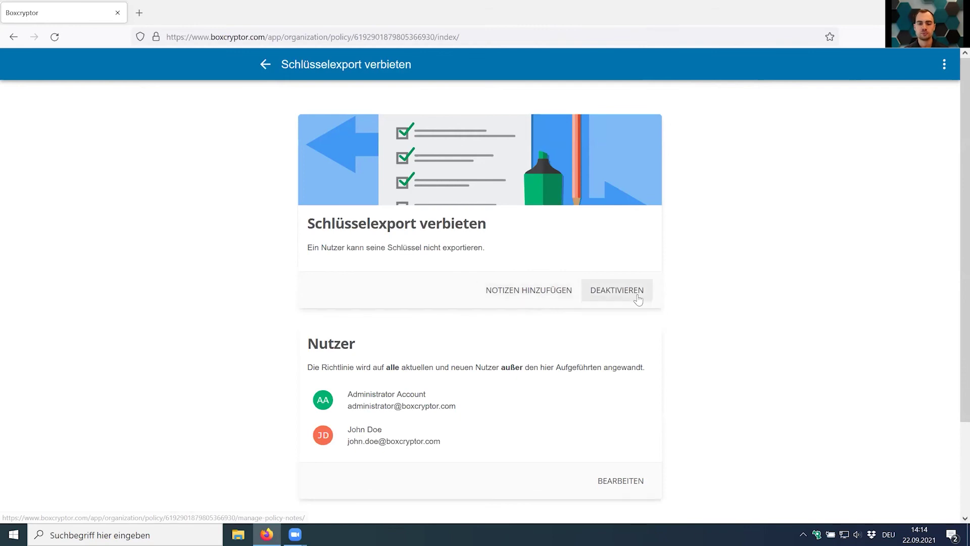
scroll(638, 304, down, 2)
scroll(638, 303, down, 1)
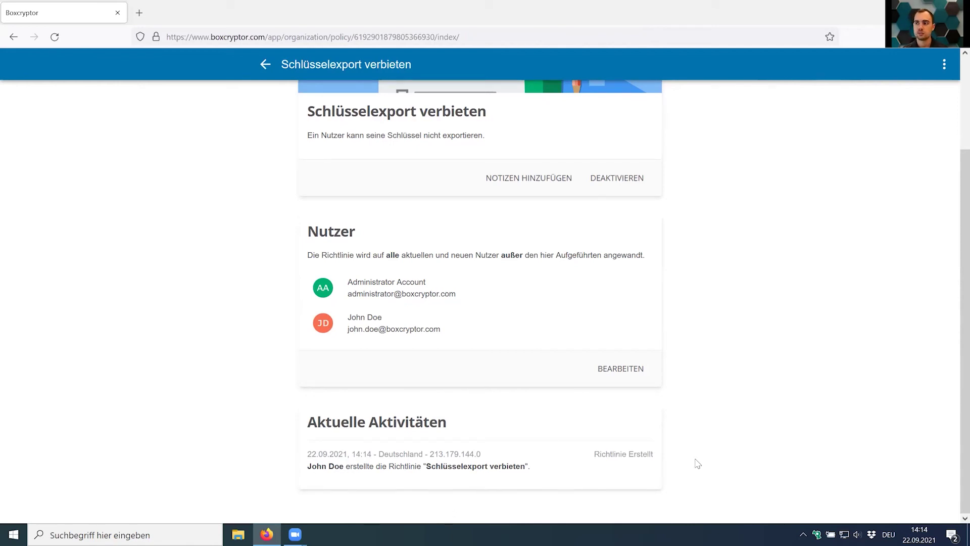
click(265, 68)
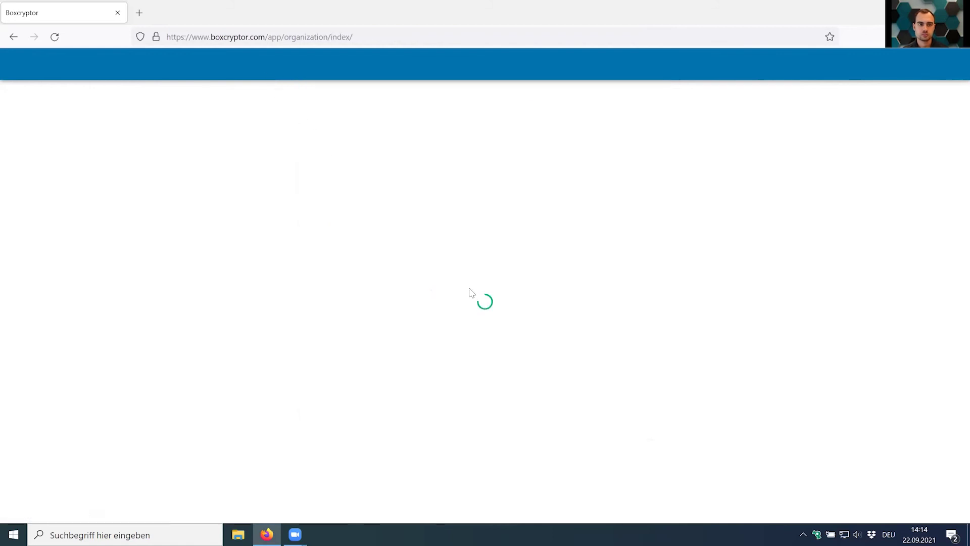
click(63, 234)
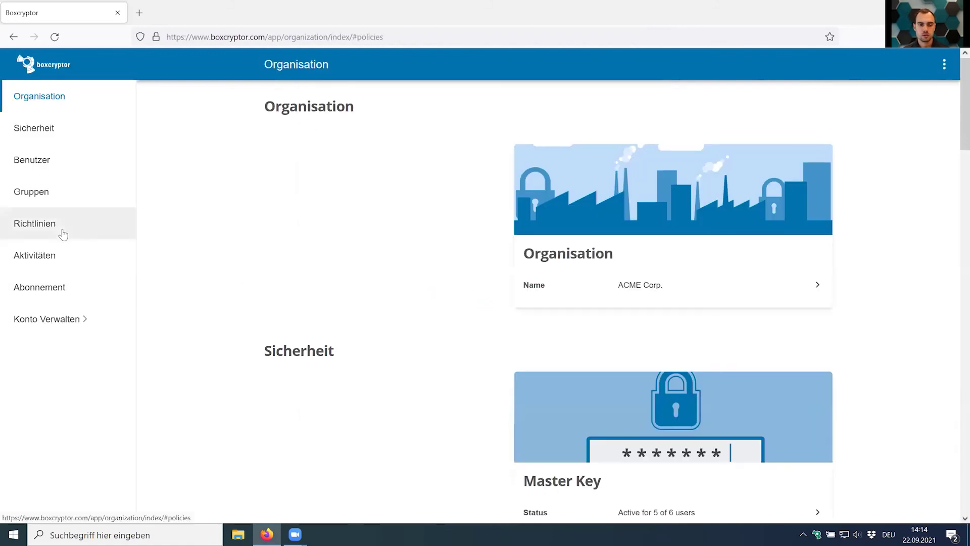
Scroll through a new policy's full type list, then open the Boxcryptor drive in File Explorer.
click(792, 351)
scroll(424, 390, down, 5)
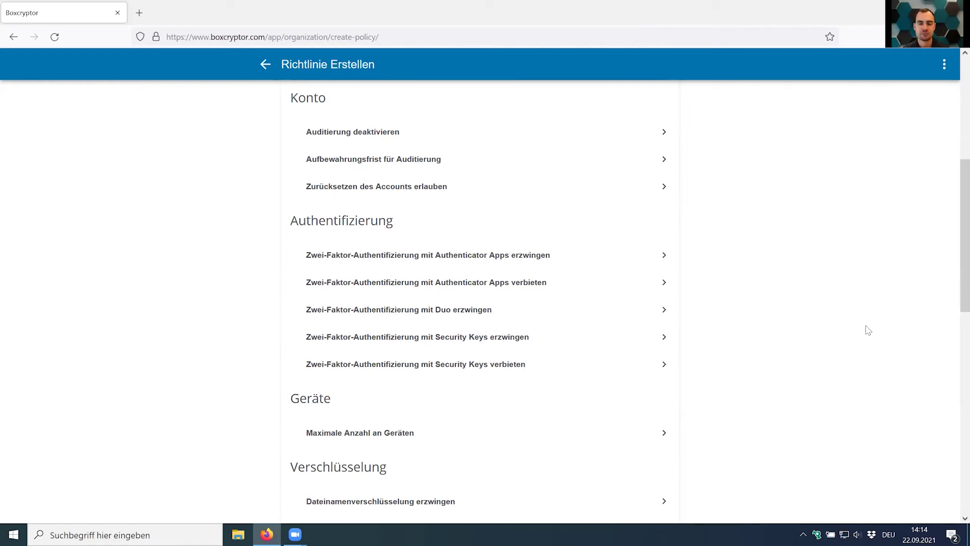
scroll(852, 357, down, 2)
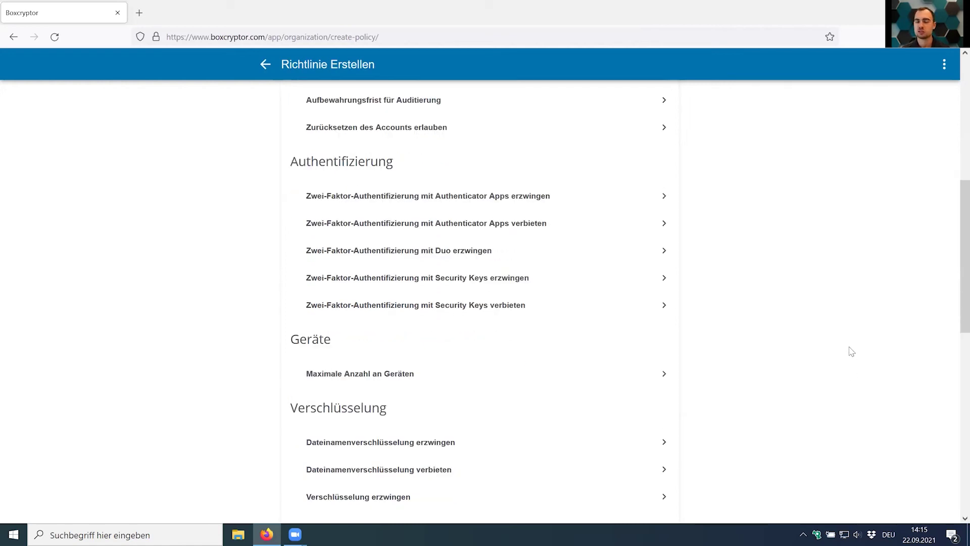
scroll(848, 353, down, 2)
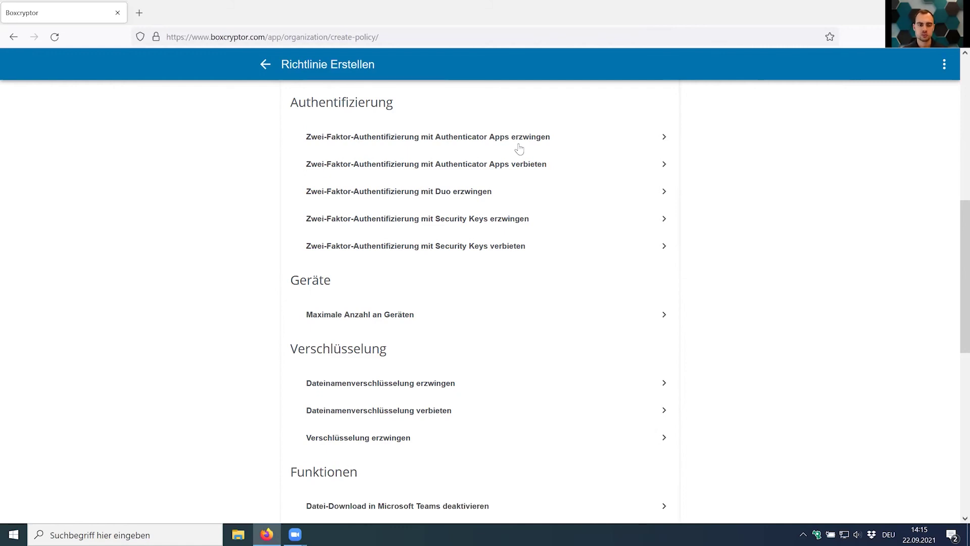
scroll(518, 147, down, 2)
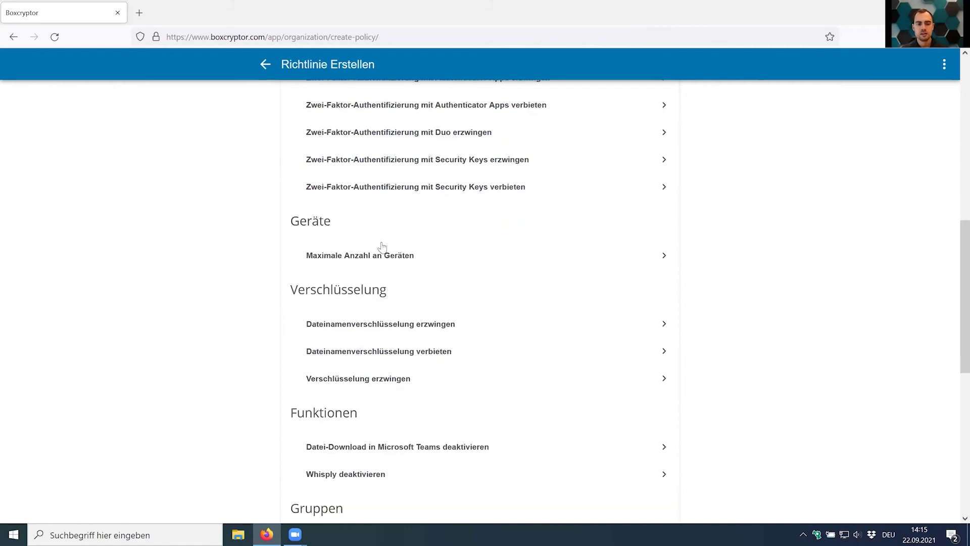
scroll(380, 253, down, 2)
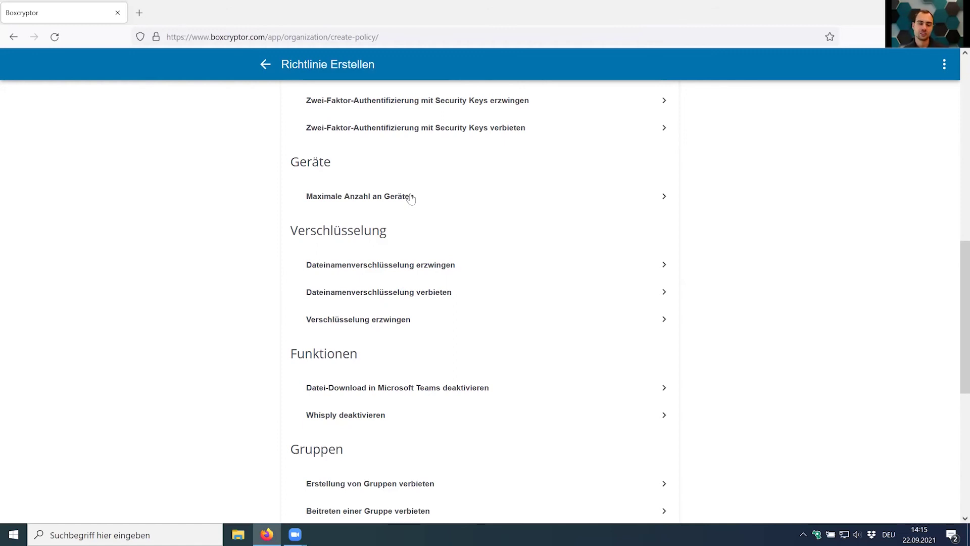
scroll(409, 200, down, 4)
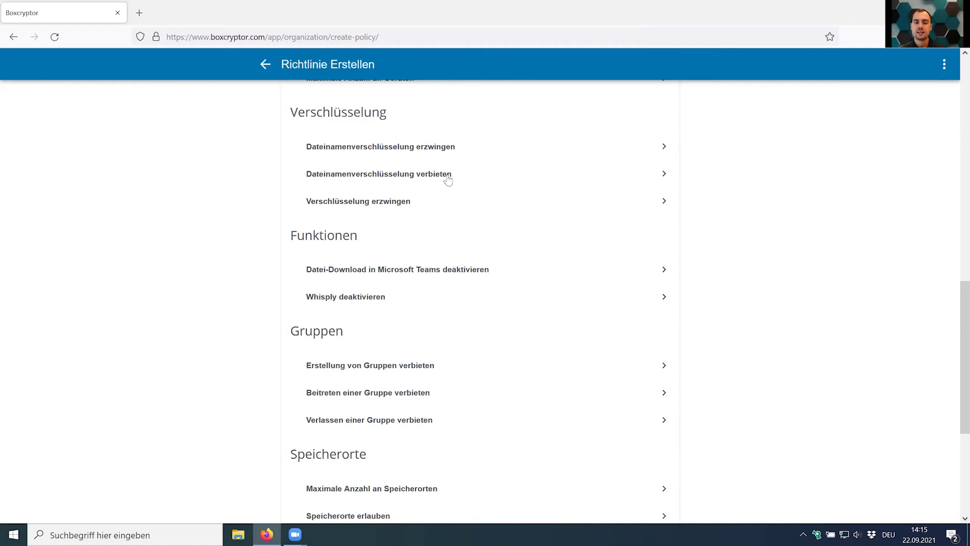
click(817, 531)
In X:\Dropbox, show the original encrypted copy of 01_Management in Dropbox.
click(297, 113)
double_click(297, 113)
right_click(298, 112)
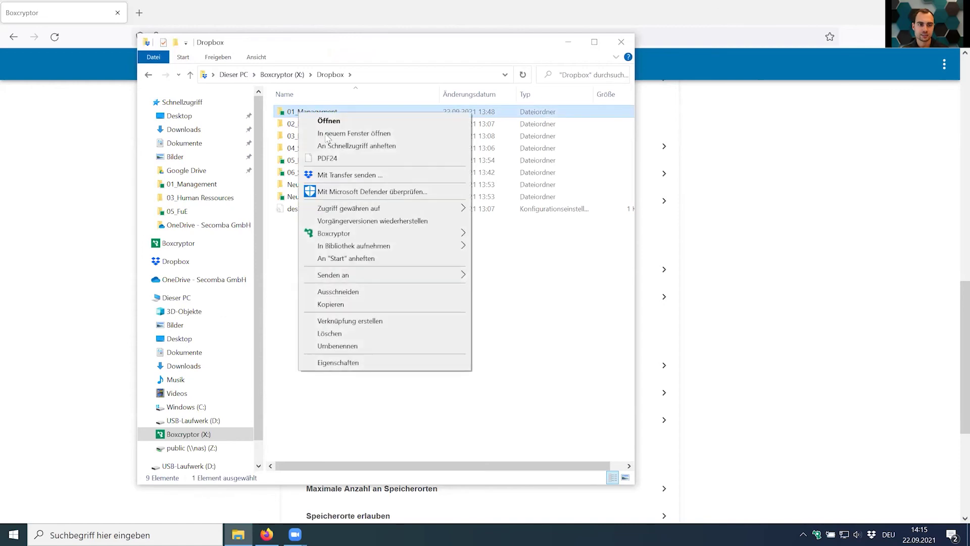
mouse_move(404, 233)
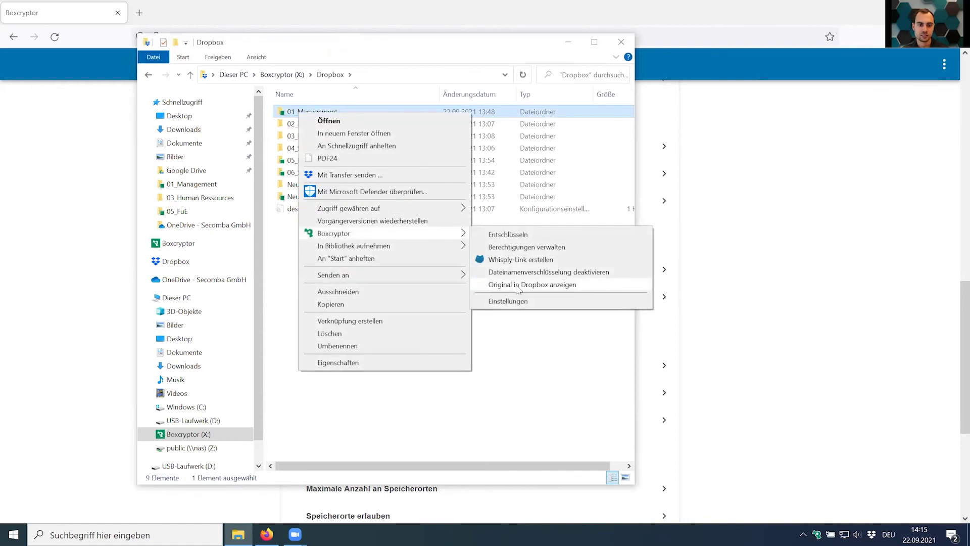
click(505, 282)
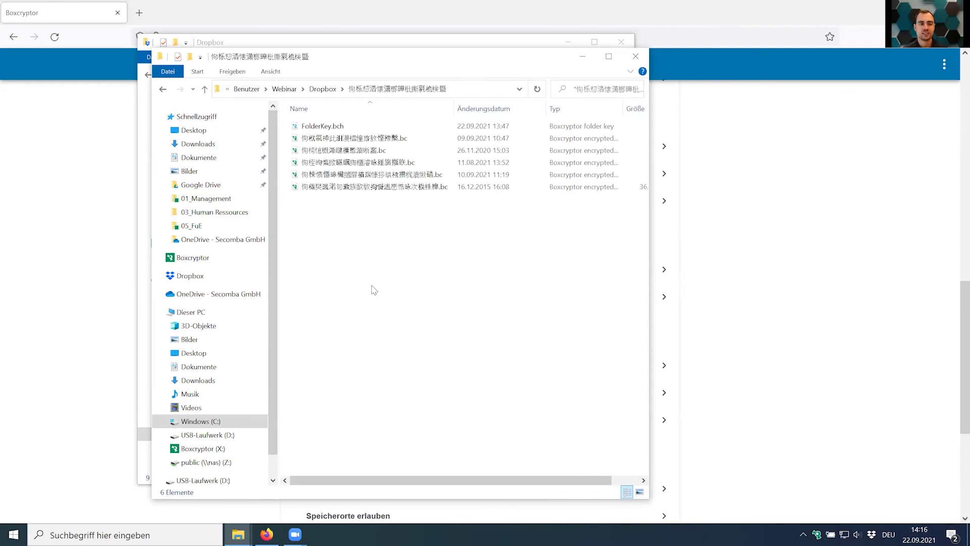
Inspect the encrypted file names, then close both File Explorer windows.
click(621, 42)
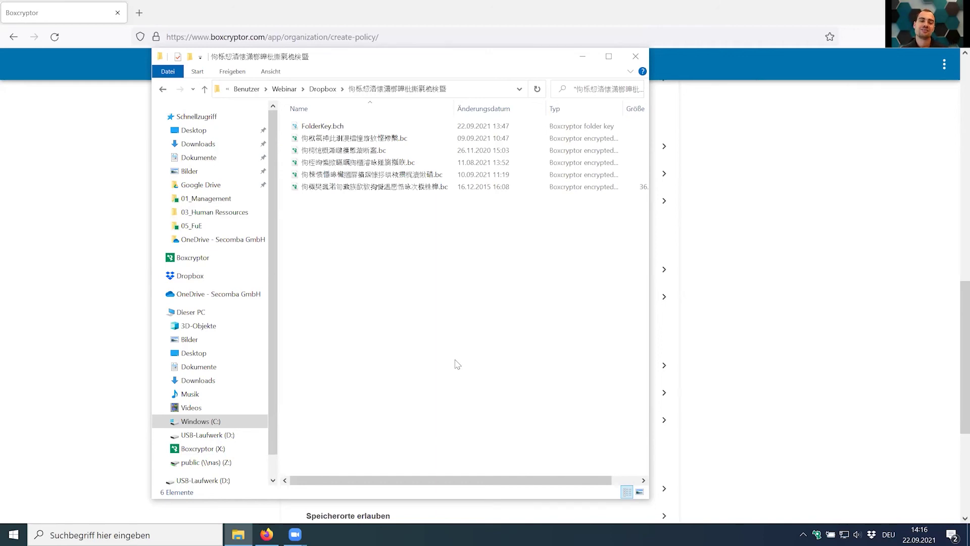
click(357, 163)
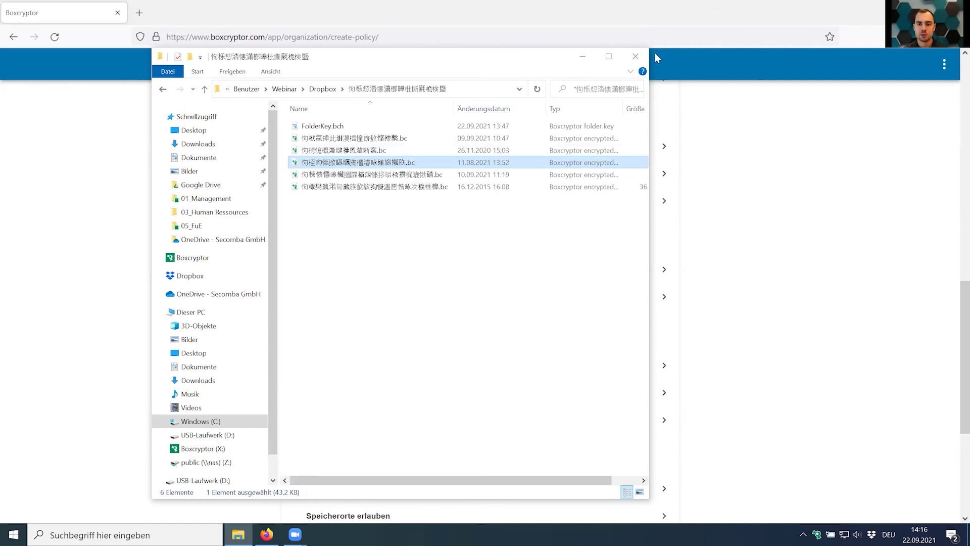
click(636, 56)
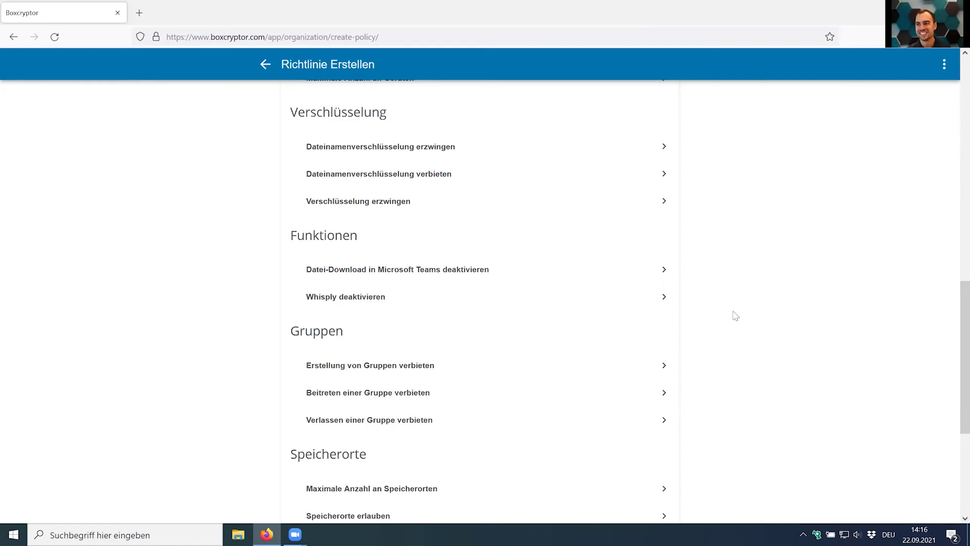
scroll(736, 316, down, 1)
scroll(511, 273, up, 1)
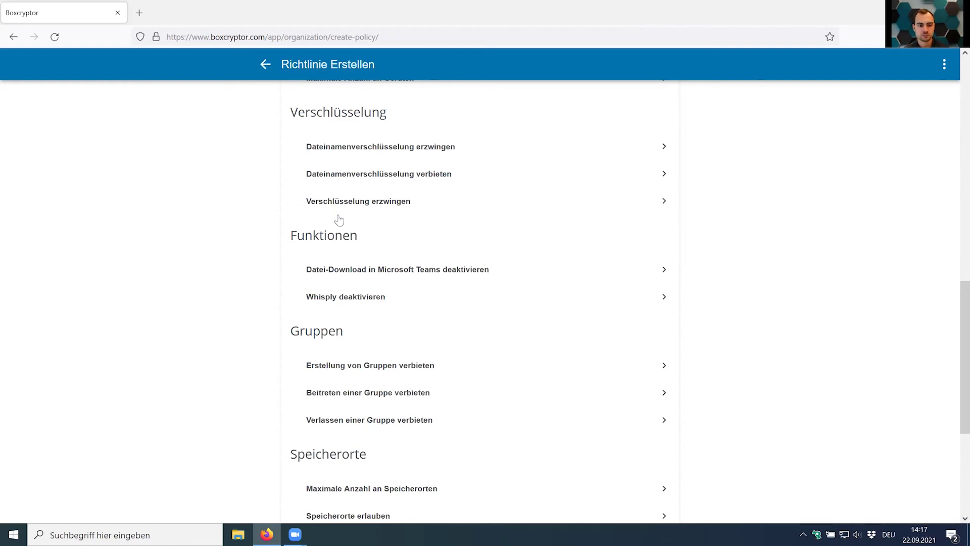
scroll(338, 216, down, 3)
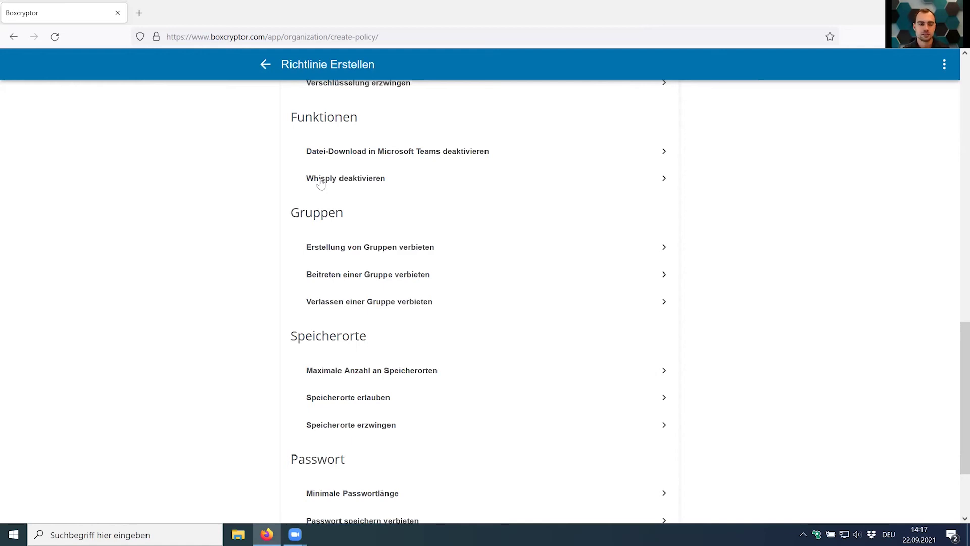
scroll(320, 183, down, 3)
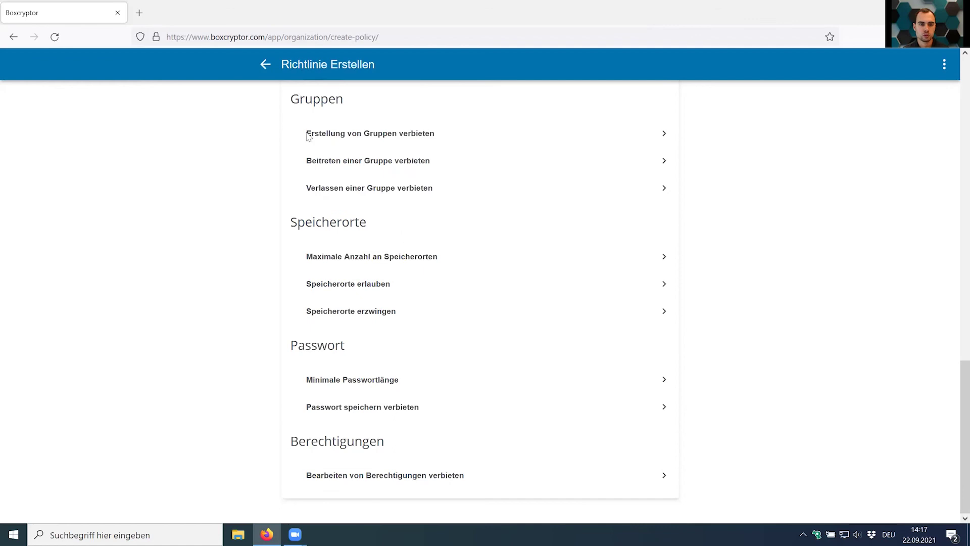